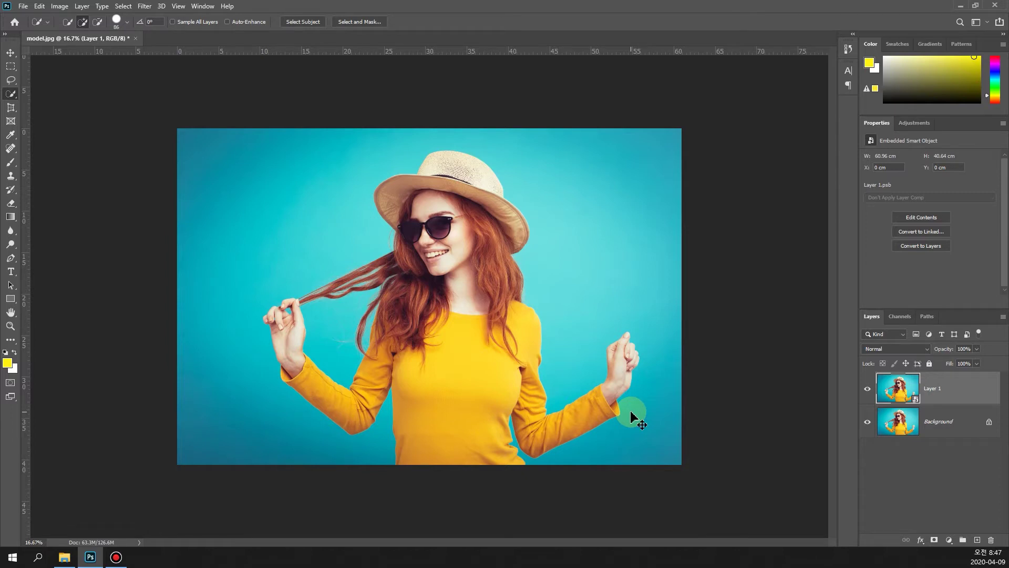
Step: Delete the smart object layer above the Background layer
key("ctrl+plus")
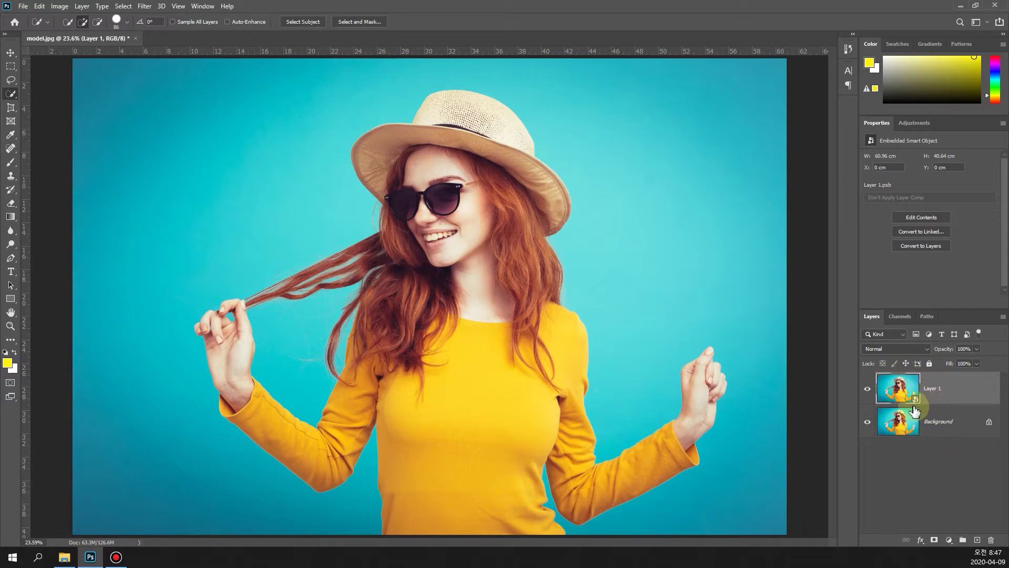
left_click(954, 424)
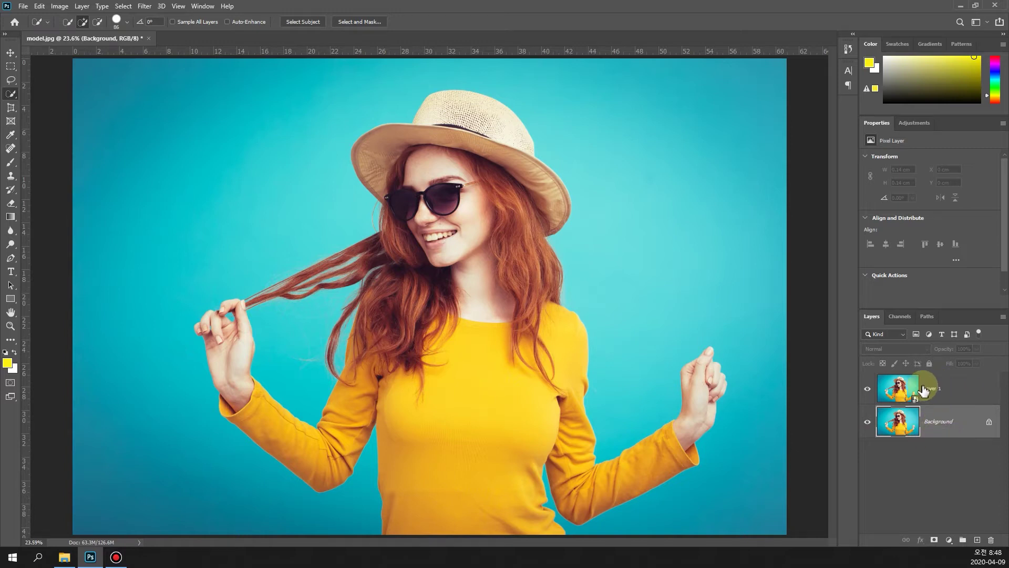
left_click(952, 392)
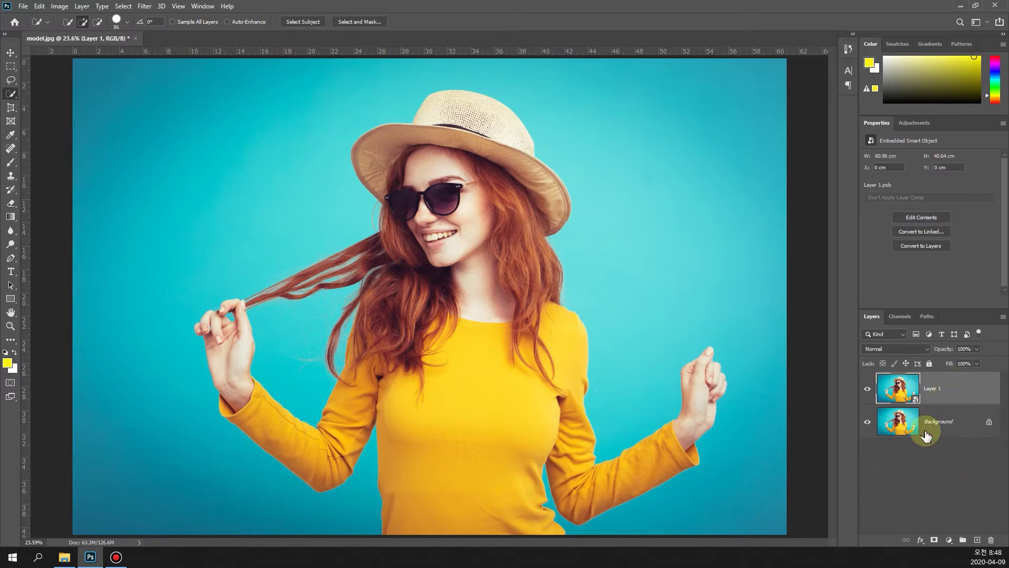
key("Delete")
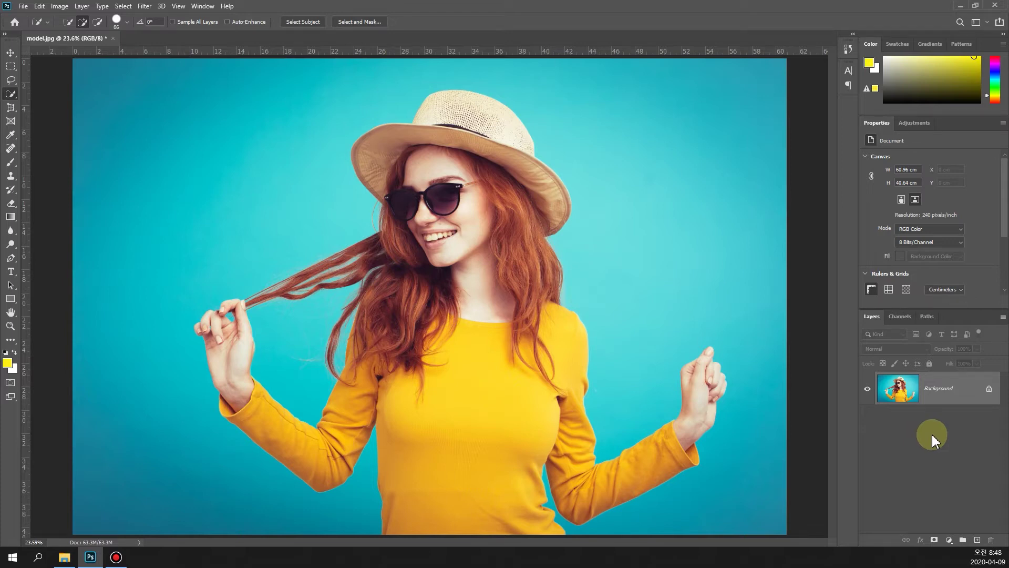
Step: Examine the available fill and adjustment layer types and the Image commands for adjusting the picture
left_click(948, 541)
left_click(951, 544)
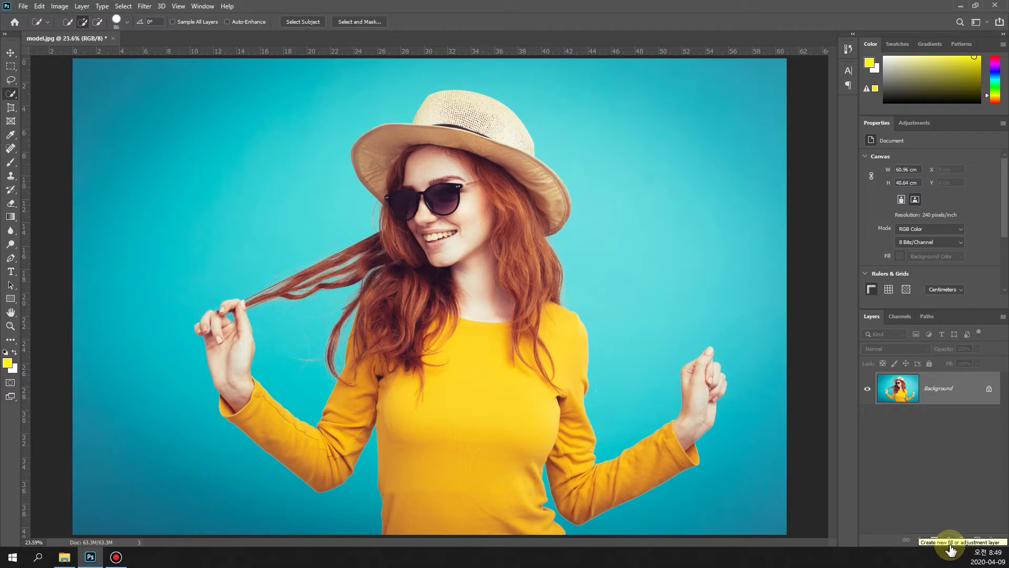
left_click(950, 542)
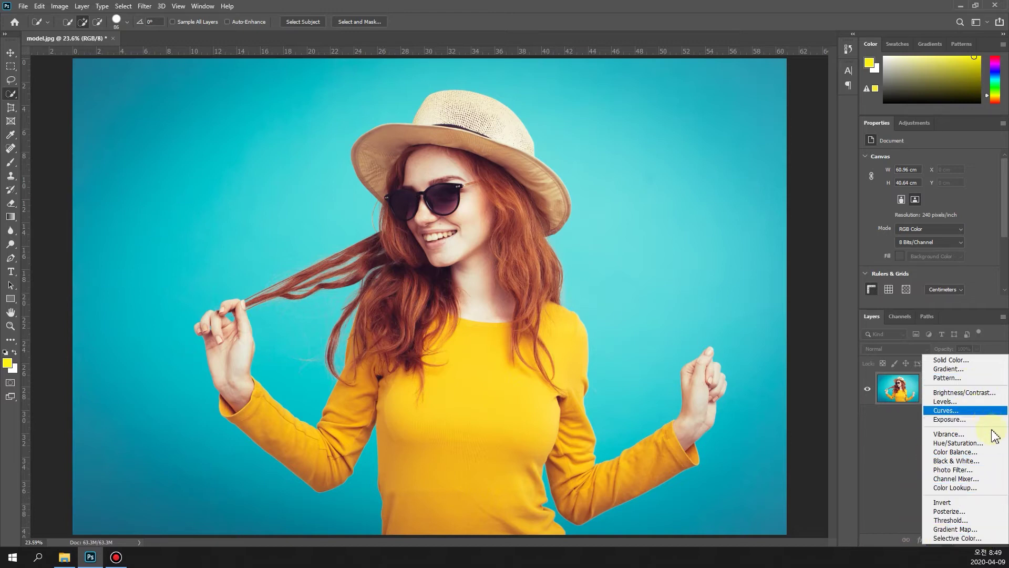
left_click(902, 510)
left_click(949, 539)
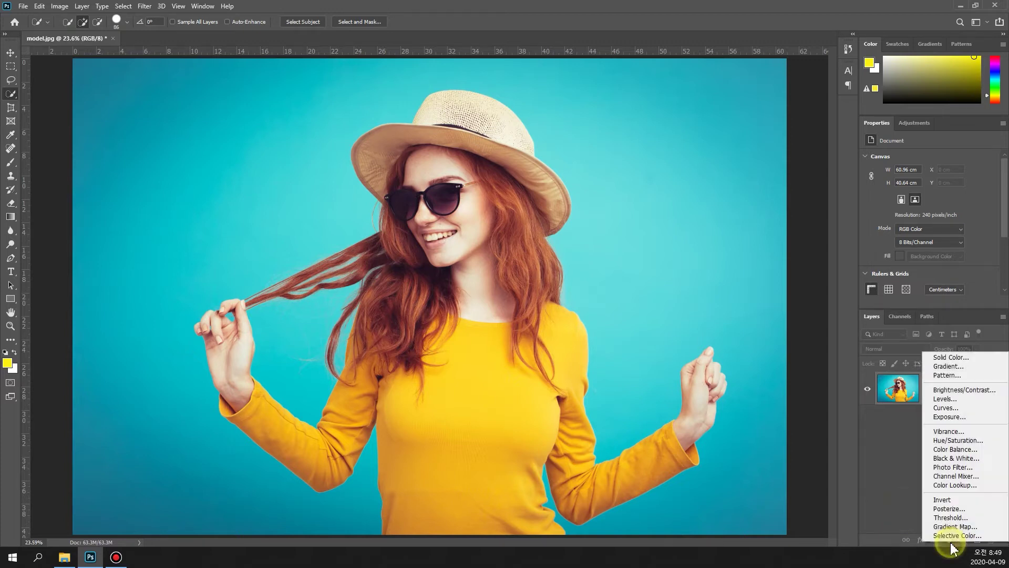
left_click(949, 542)
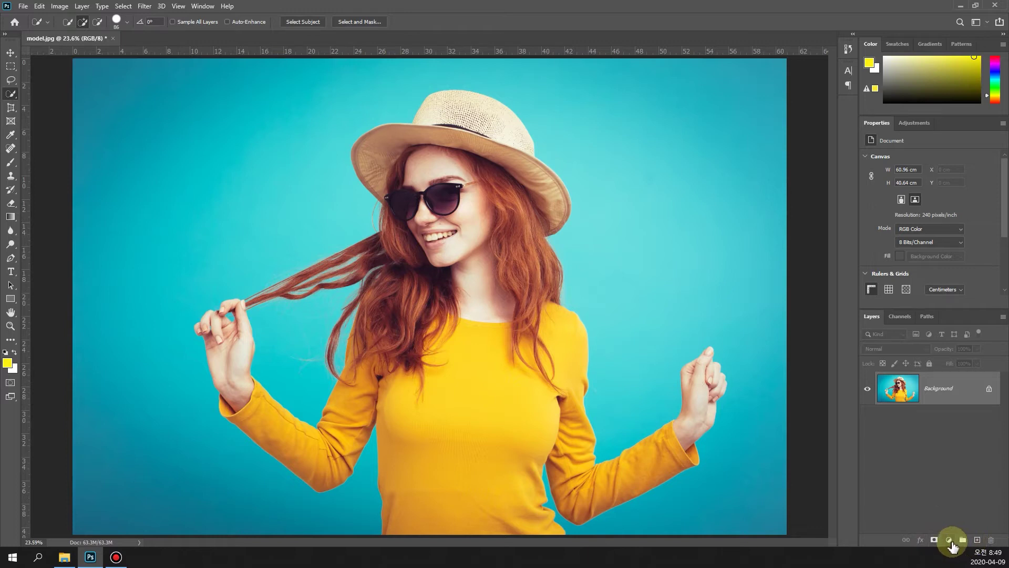
left_click(949, 542)
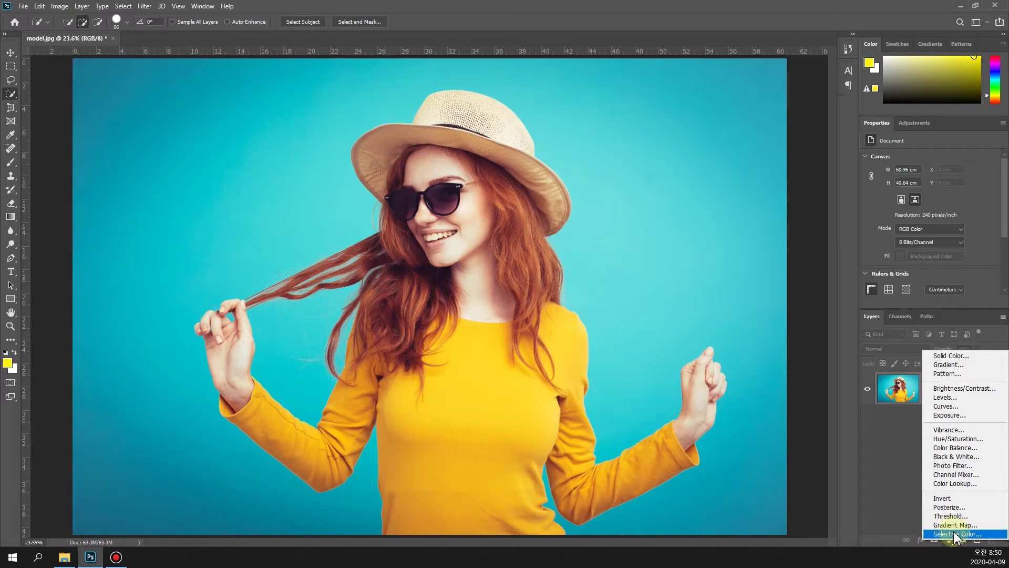
left_click(58, 6)
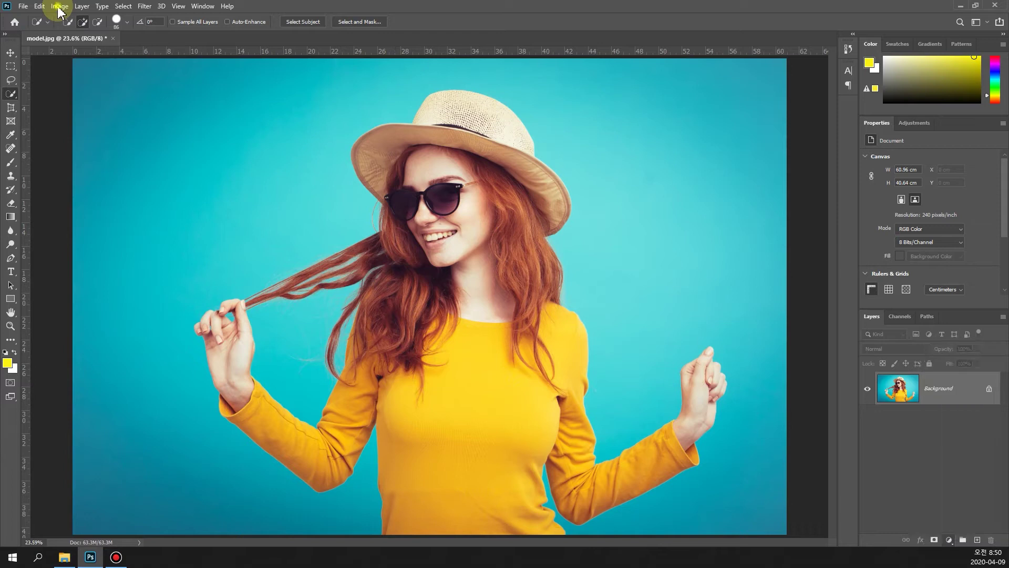
left_click(58, 6)
mouse_move(58, 35)
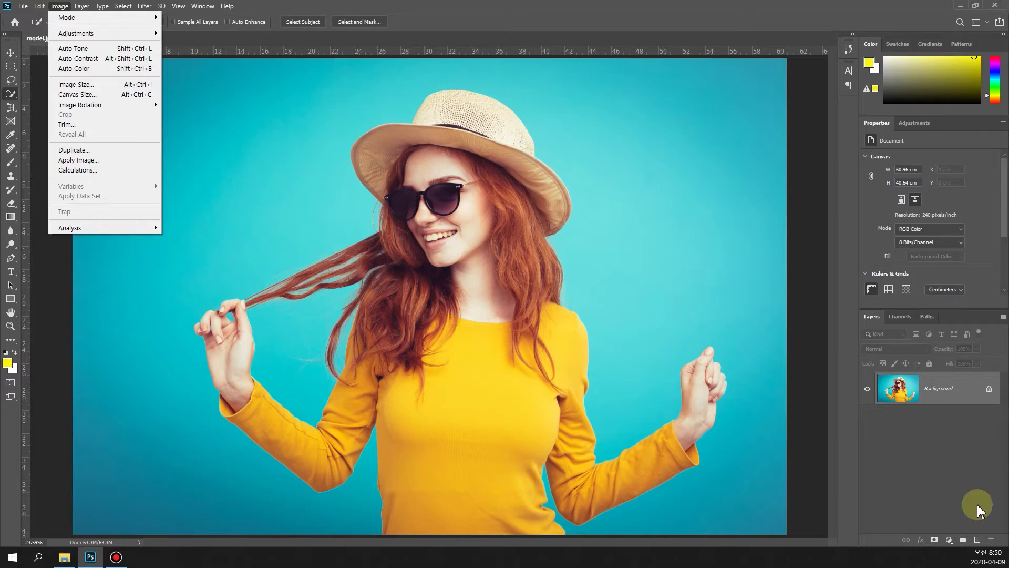
left_click(957, 472)
Step: Duplicate the Background layer
left_click(947, 395)
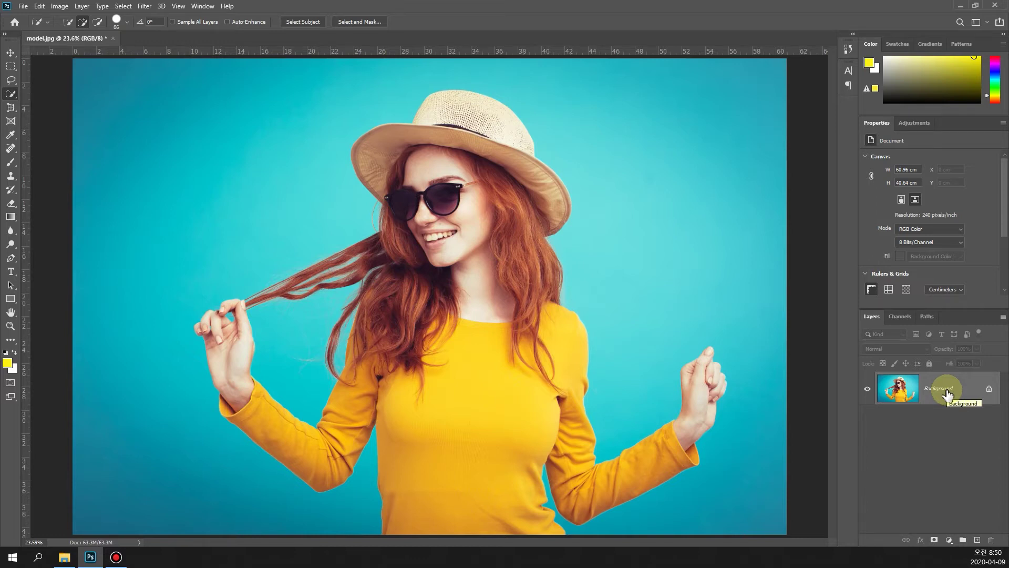
left_click_drag(948, 394, 946, 390)
key("ctrl+j")
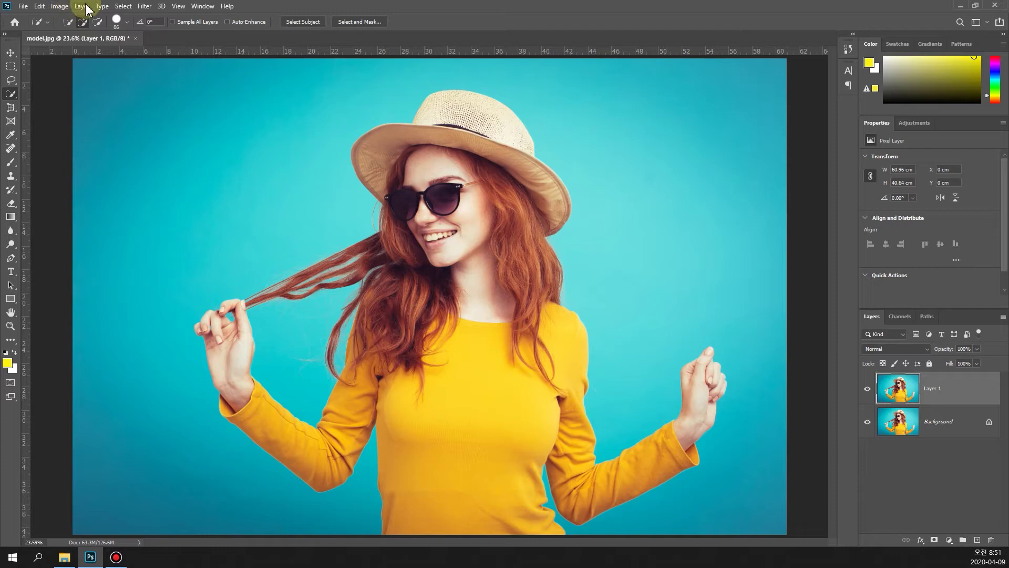
Step: Review the direct image adjustment commands, from Brightness/Contrast to Equalize, for the duplicated layer
left_click(59, 8)
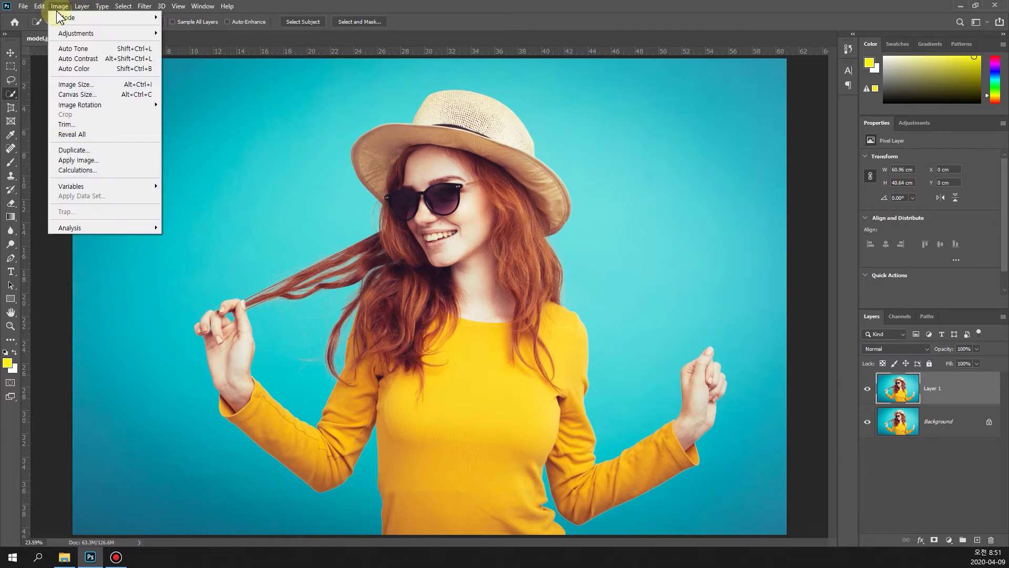
mouse_move(82, 34)
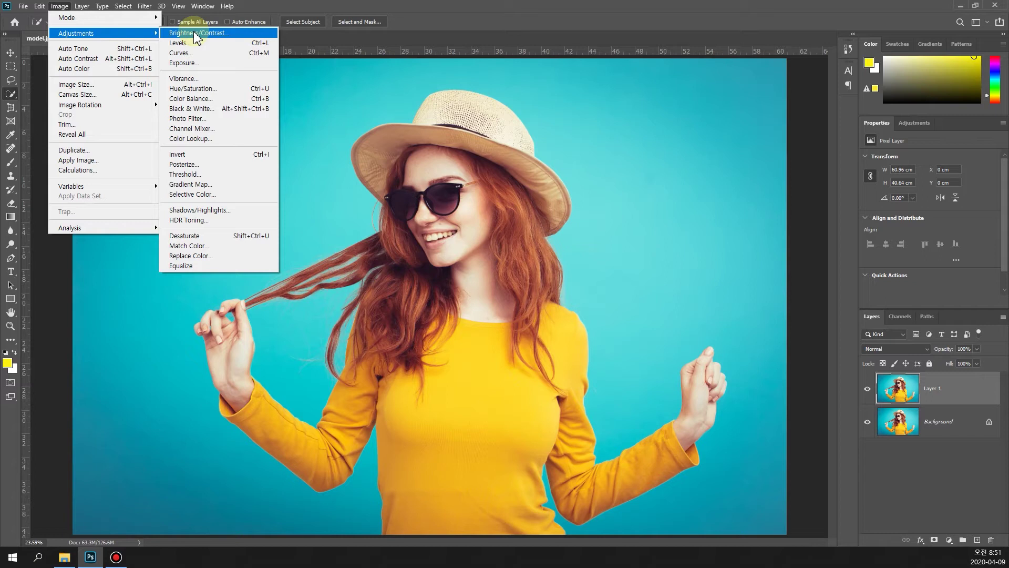
left_click(59, 5)
left_click(60, 5)
mouse_move(121, 35)
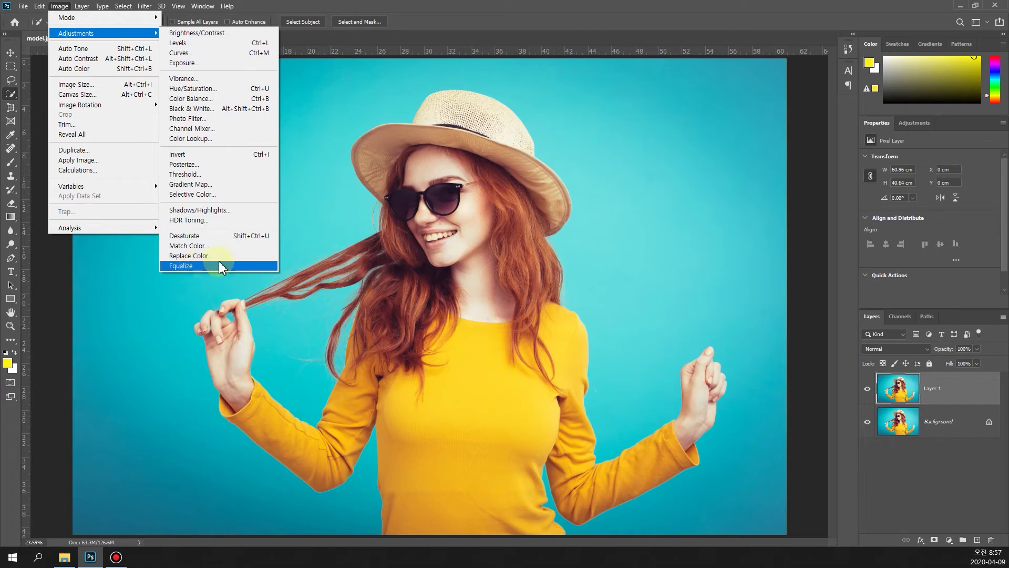
left_click(925, 491)
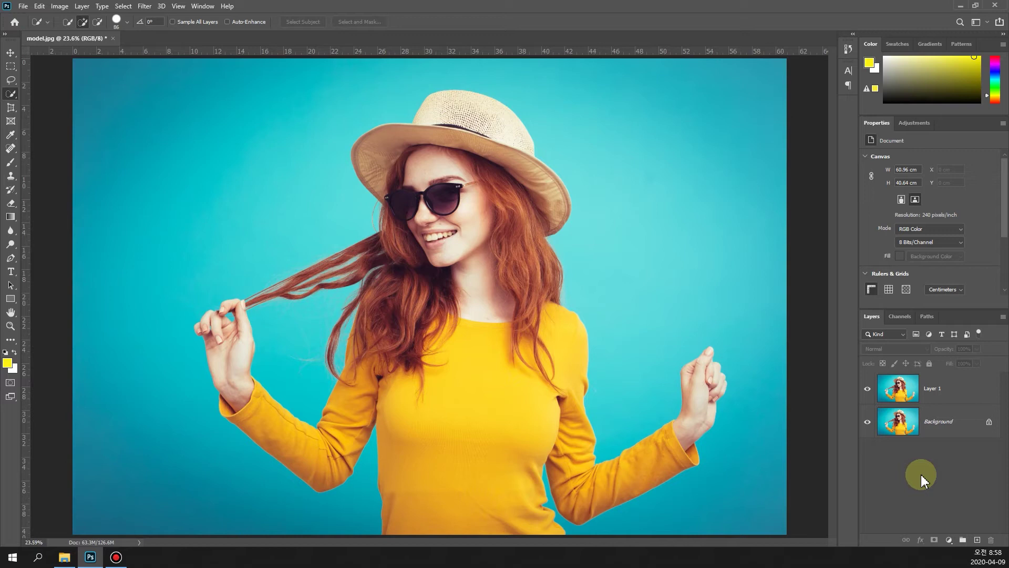
Step: Delete the duplicated layer so that only the Background layer remains
left_click(945, 393)
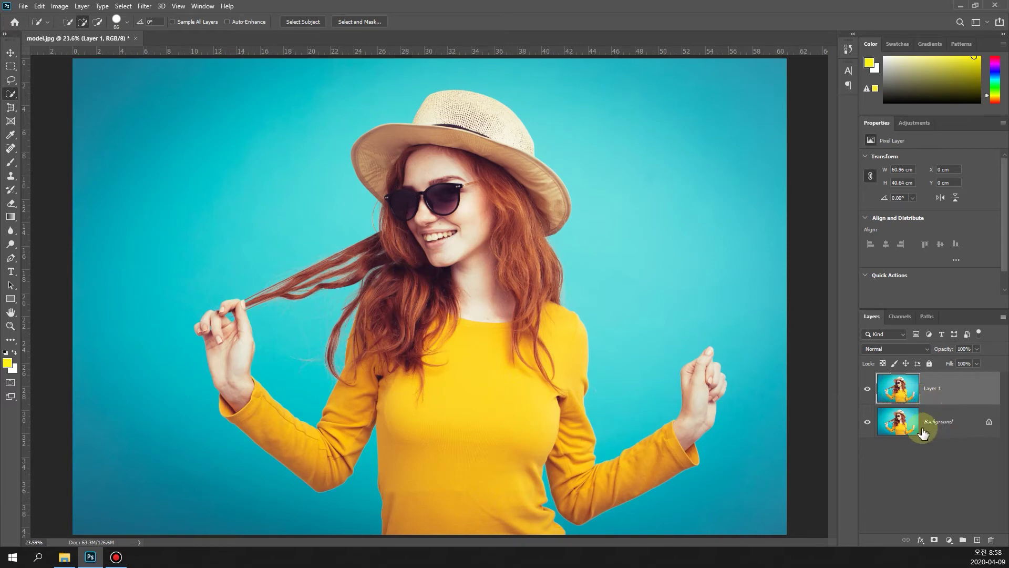
left_click(938, 396)
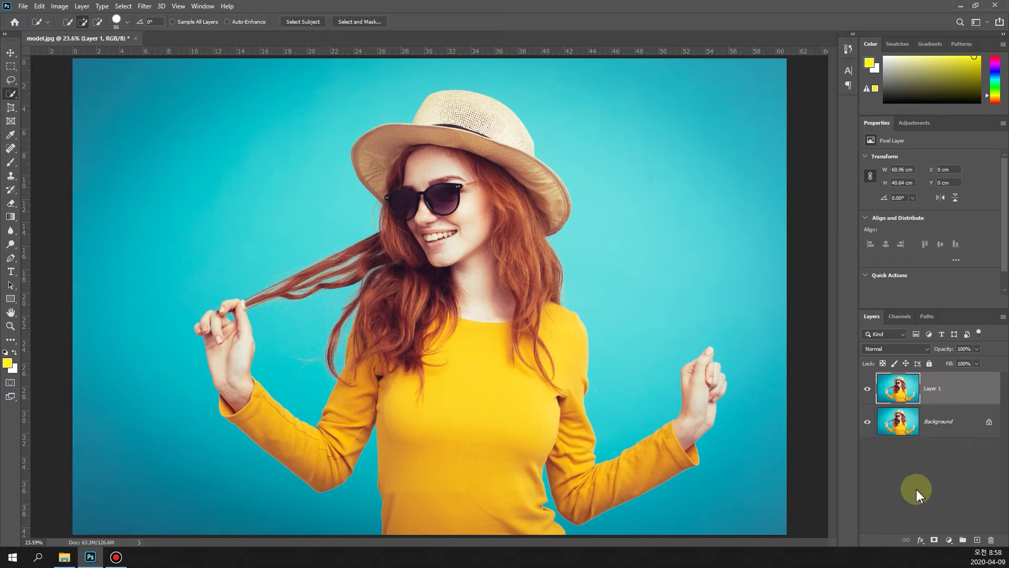
left_click(916, 488)
left_click(933, 389)
left_click(991, 540)
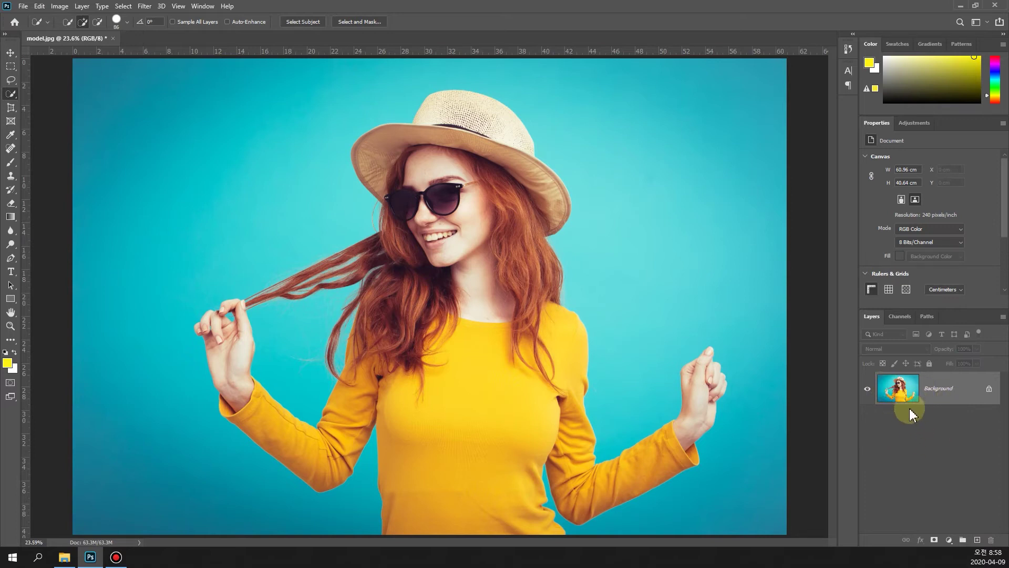
Step: Add a Solid Color fill layer in blue #3812fc above the Background layer
left_click(949, 539)
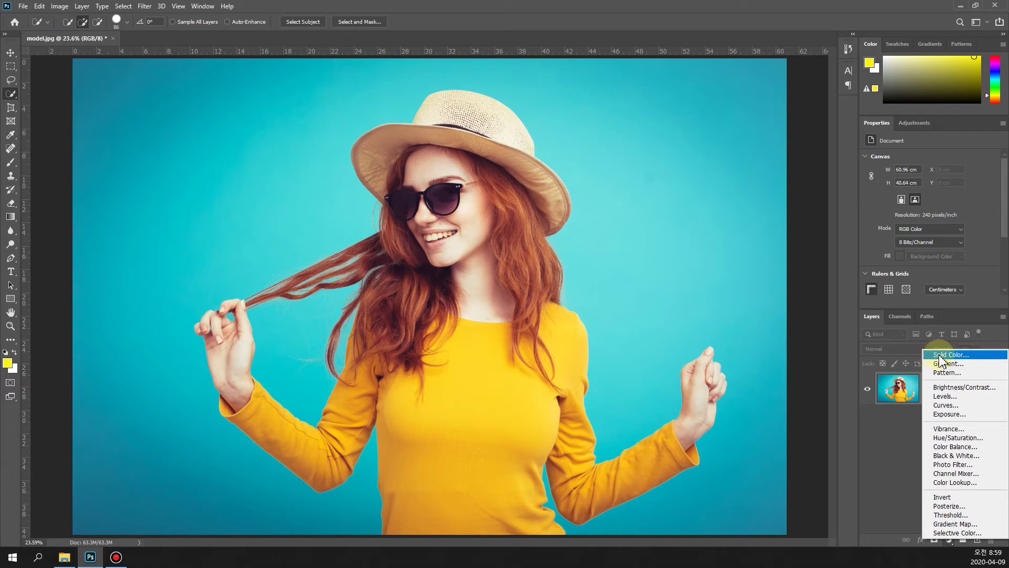
left_click(980, 355)
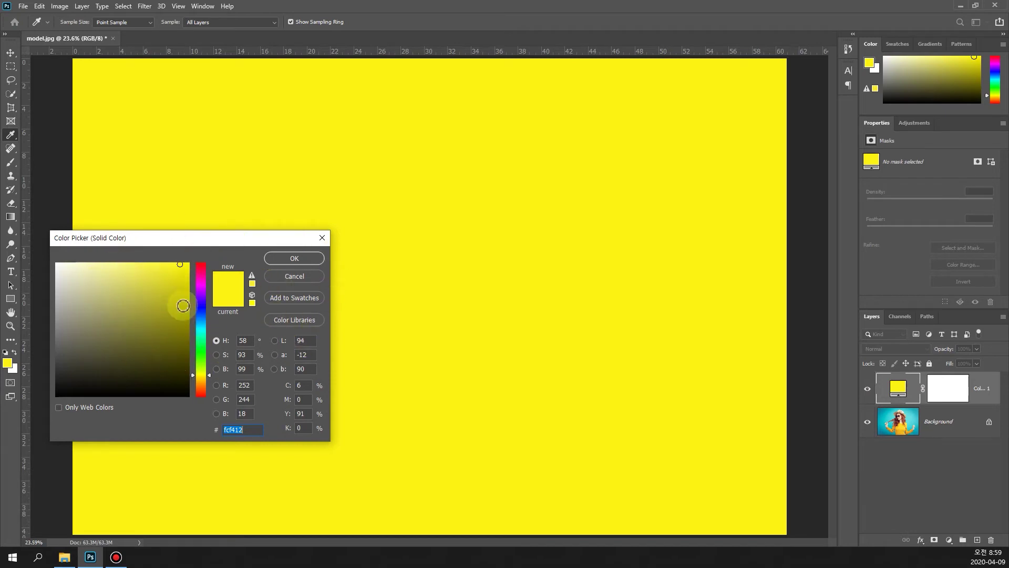
left_click(201, 304)
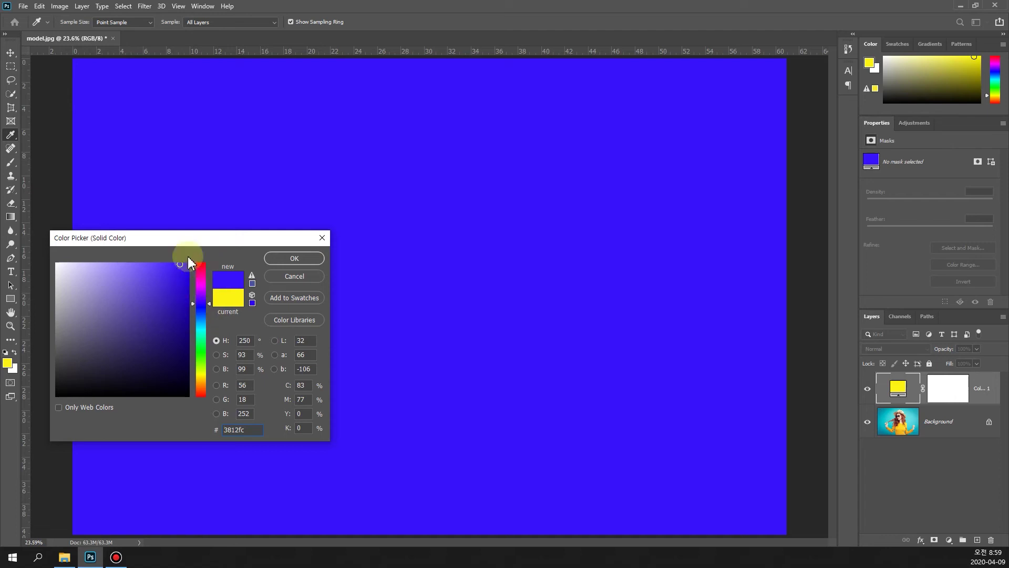
left_click(295, 258)
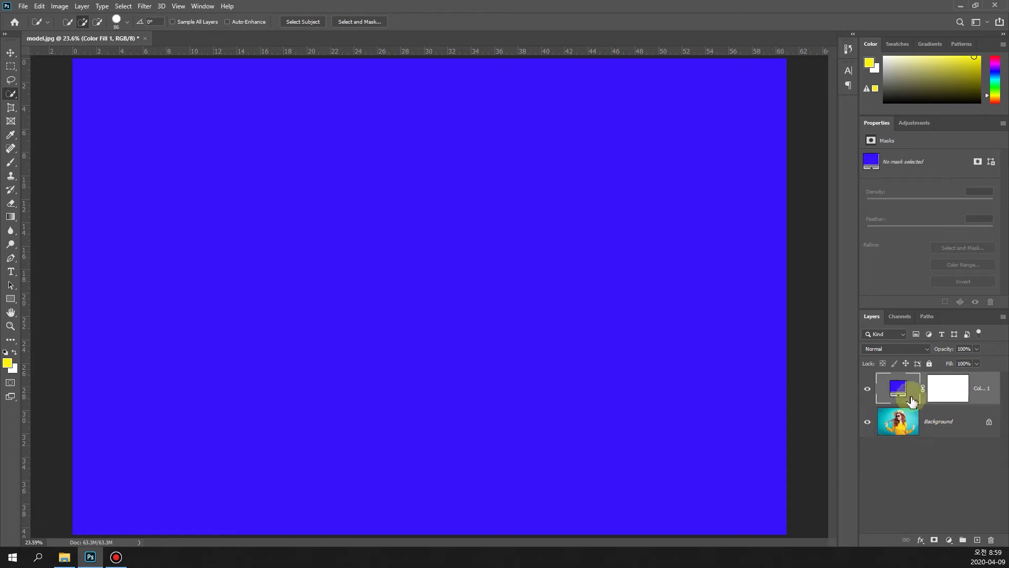
Step: Lower the blue color fill layer's opacity to 3%
left_click(977, 350)
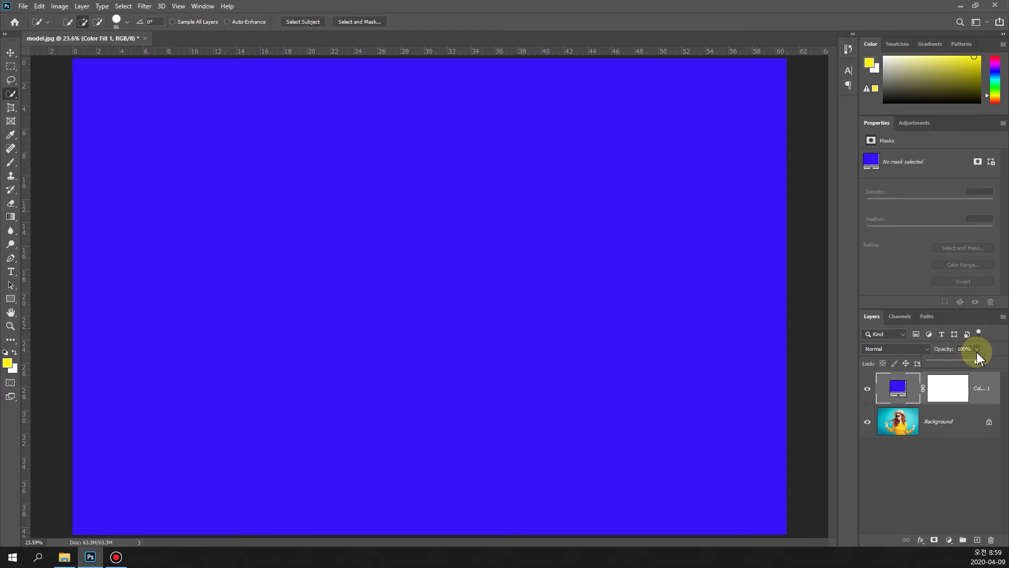
left_click_drag(964, 363, 936, 361)
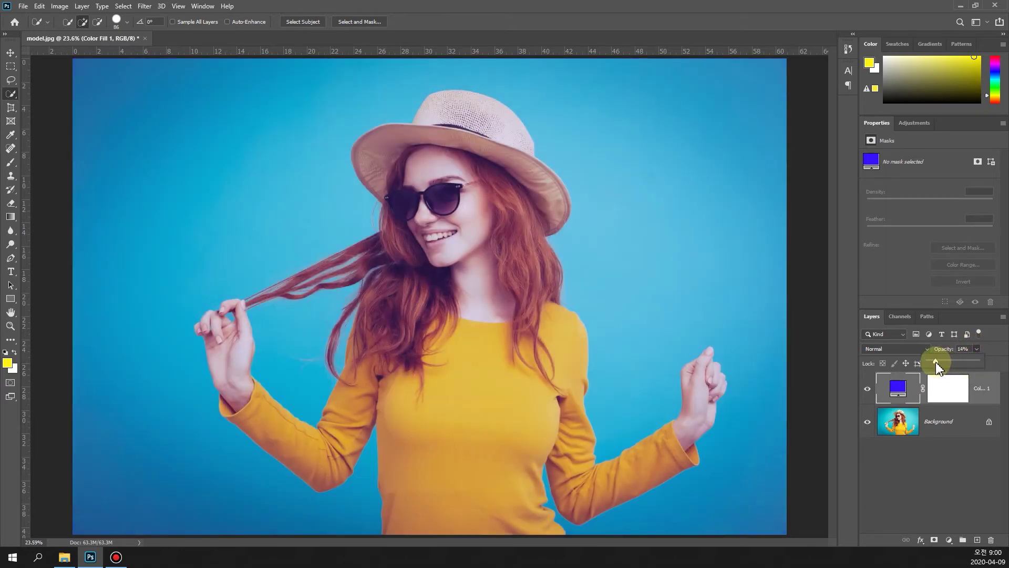
left_click_drag(933, 363, 930, 363)
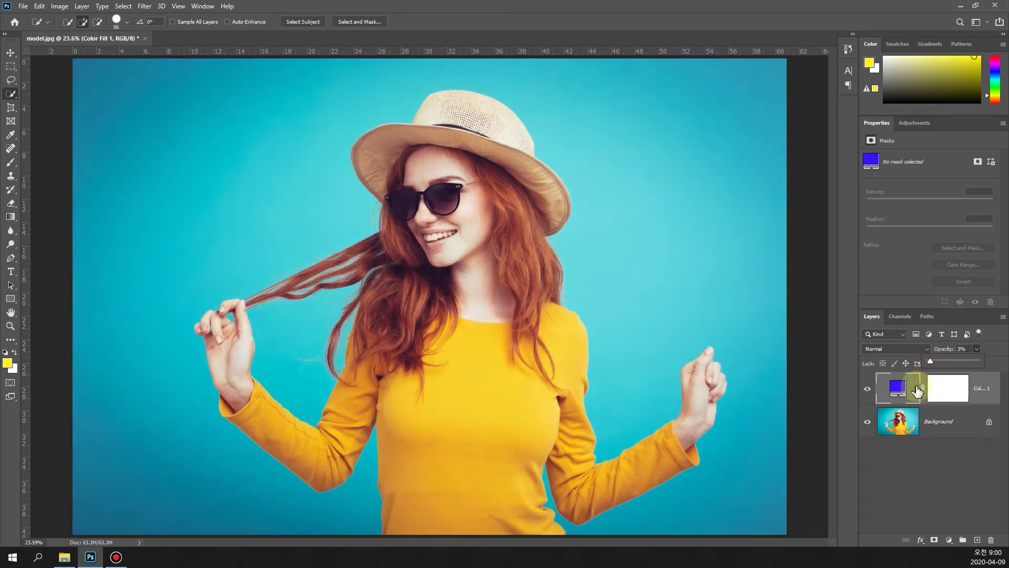
Step: Toggle the color fill layer's visibility to compare the photo with and without the blue tint
left_click(867, 392)
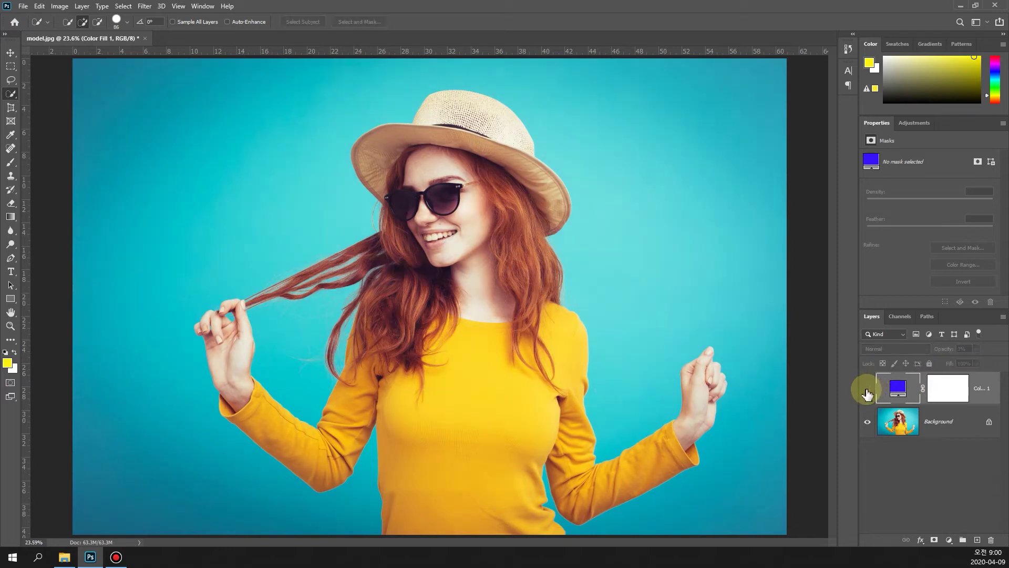
left_click(867, 391)
left_click(868, 391)
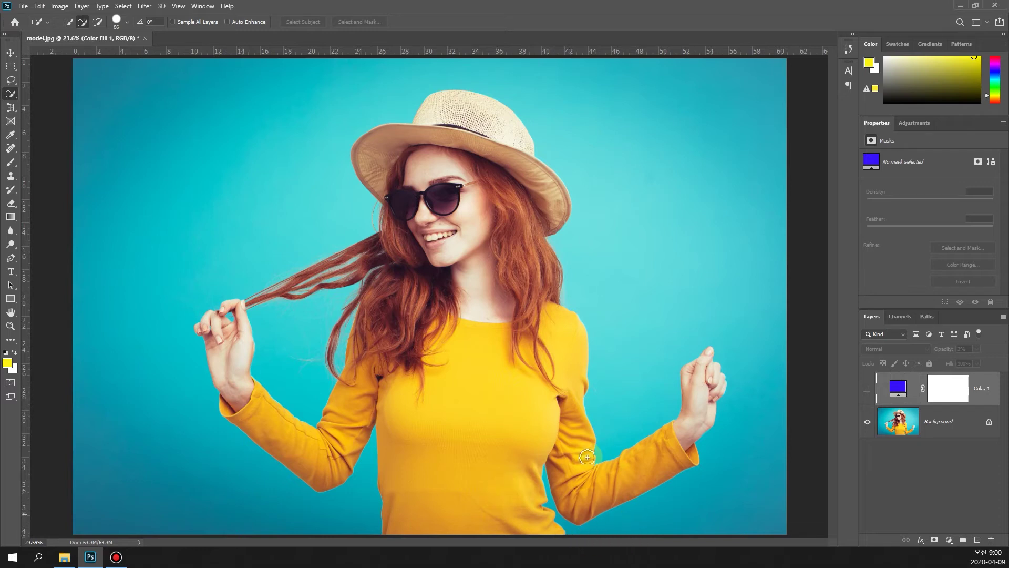
left_click(867, 391)
Step: Lower the color fill layer's opacity to 1% and browse its blend modes, leaving it on Normal
left_click(976, 348)
mouse_move(964, 363)
left_mouse_down()
mouse_move(942, 361)
mouse_move(966, 362)
mouse_move(954, 364)
left_mouse_up()
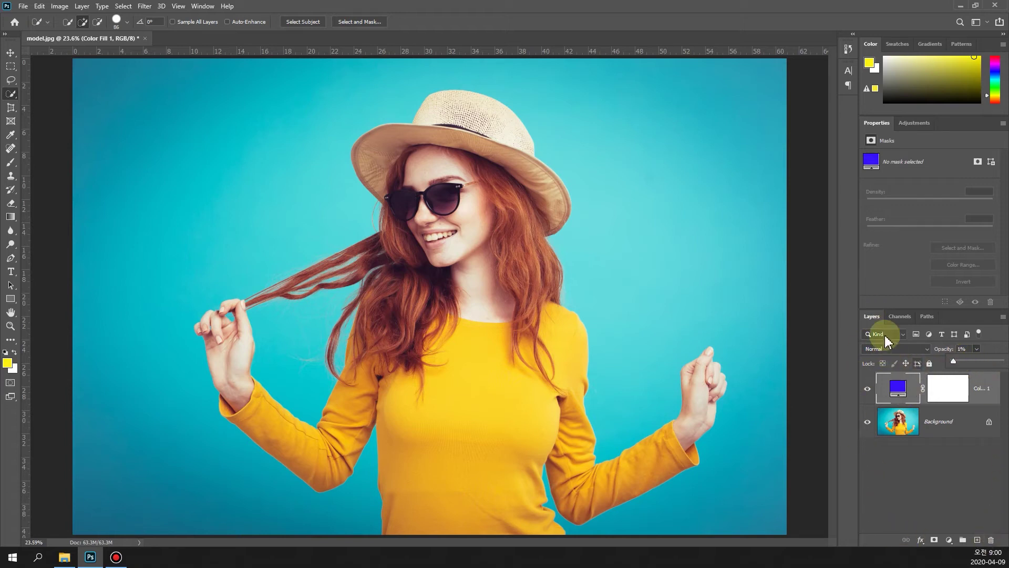
left_click(925, 349)
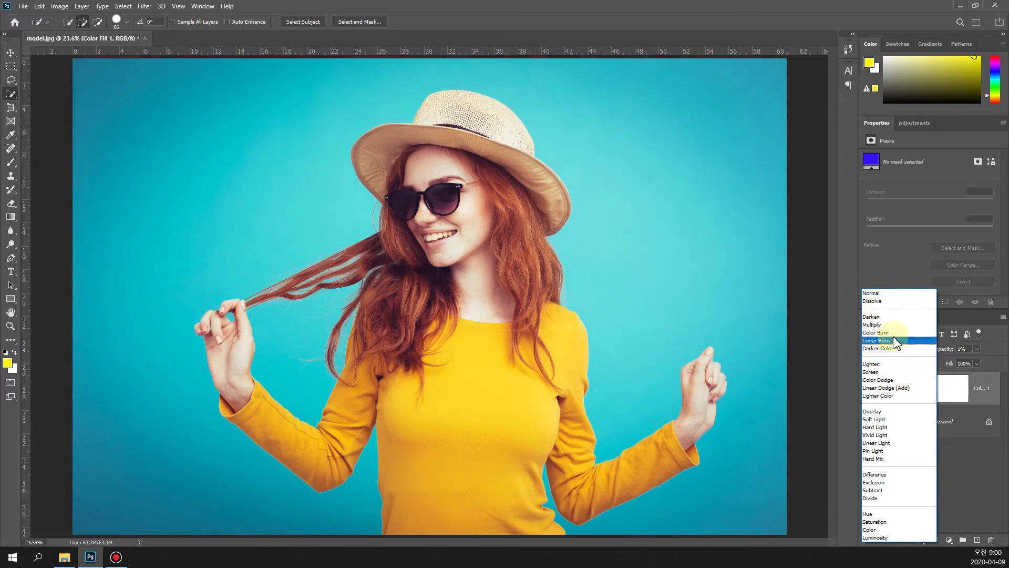
left_click(982, 463)
Step: Raise the color fill layer's opacity to 64% and preview blend modes such as Hard Mix, keeping Normal
left_click(977, 348)
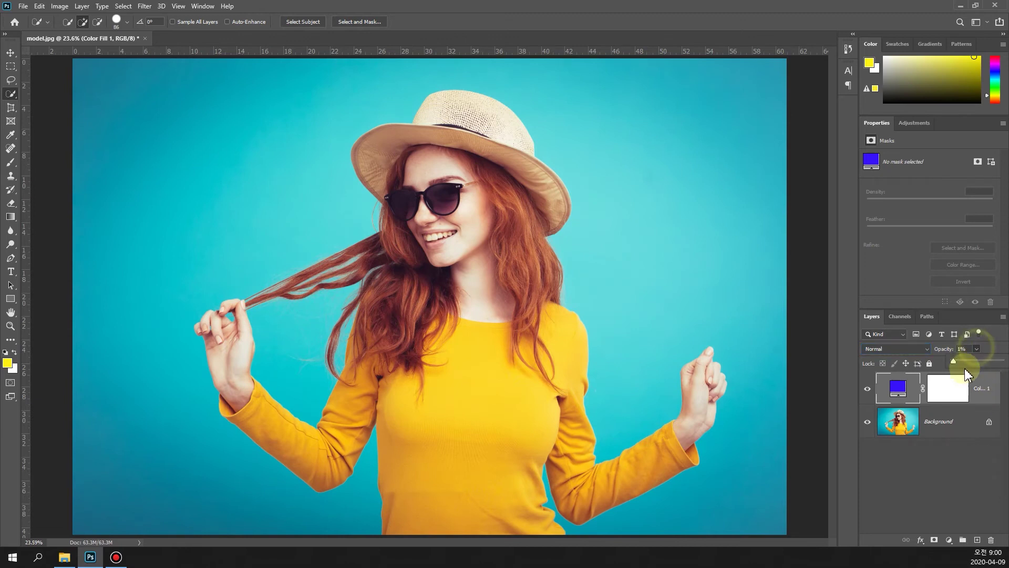
left_click_drag(958, 364, 984, 363)
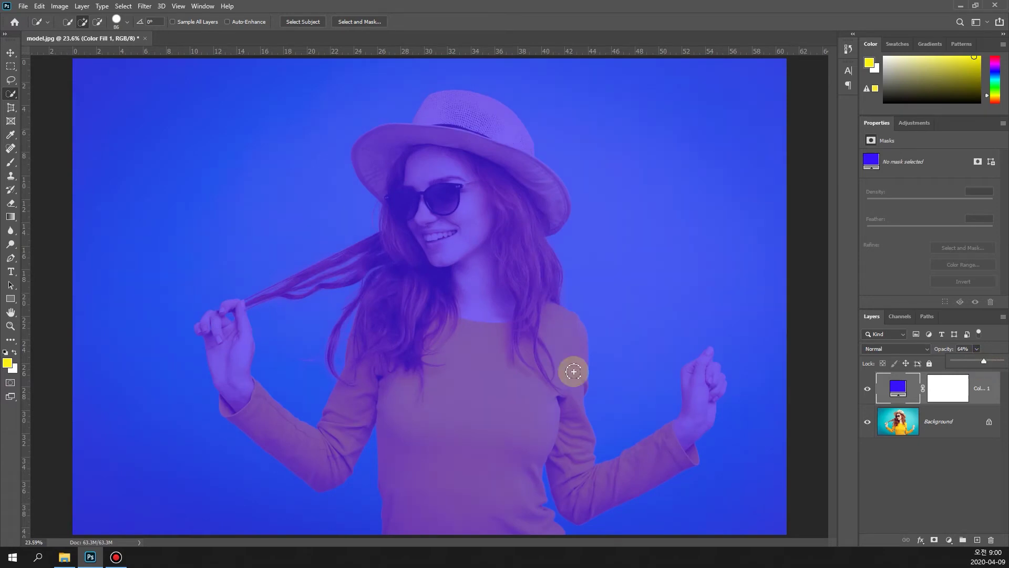
left_click(926, 351)
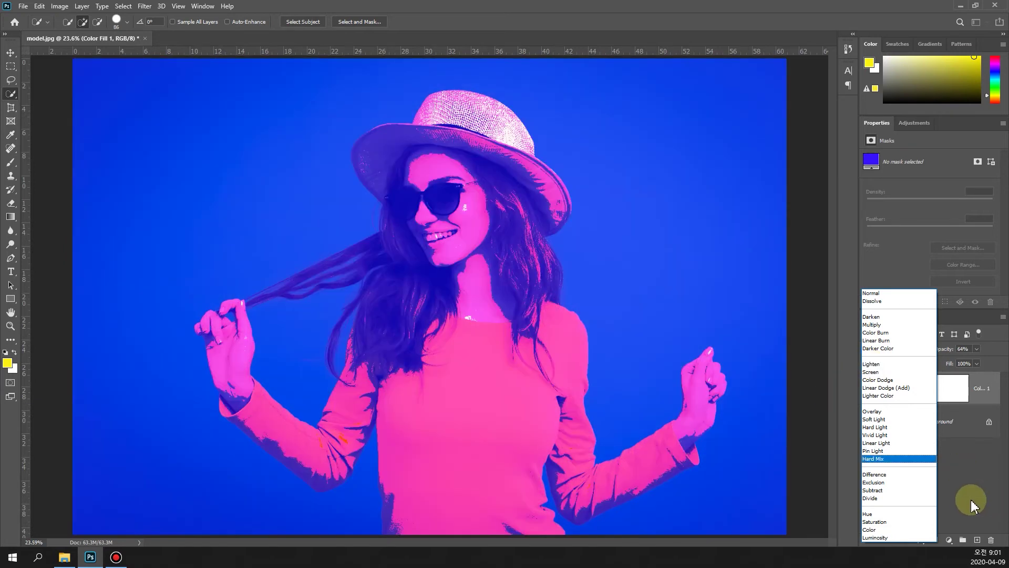
left_click(978, 499)
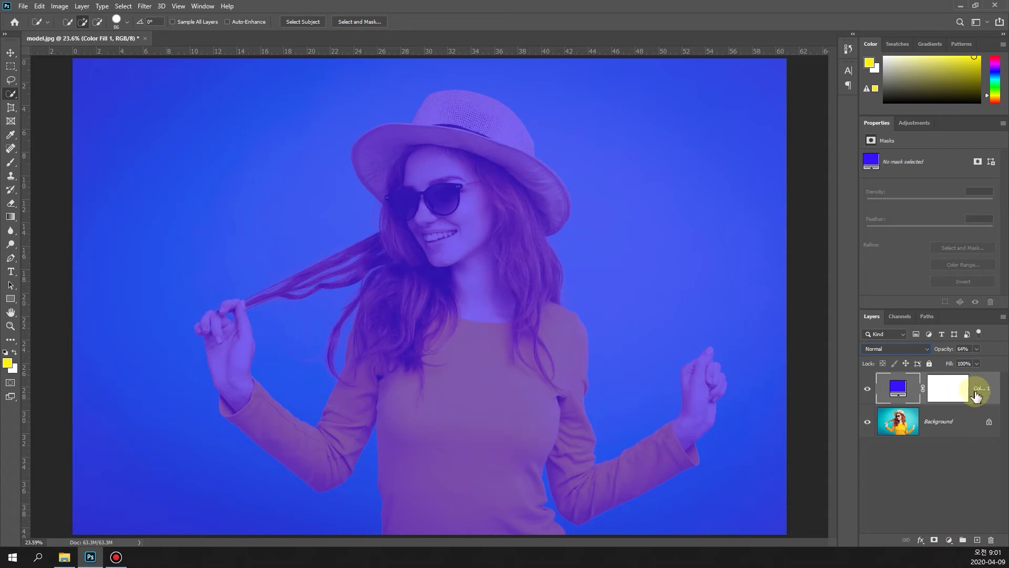
Step: Delete the layer mask from the Color Fill 1 layer
left_click(948, 389)
key("d")
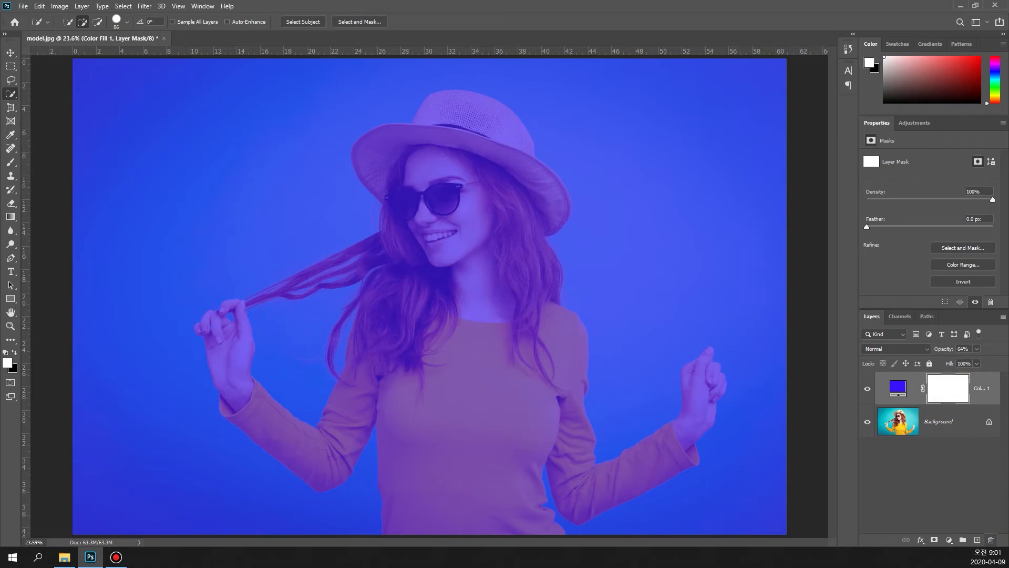
key("Delete")
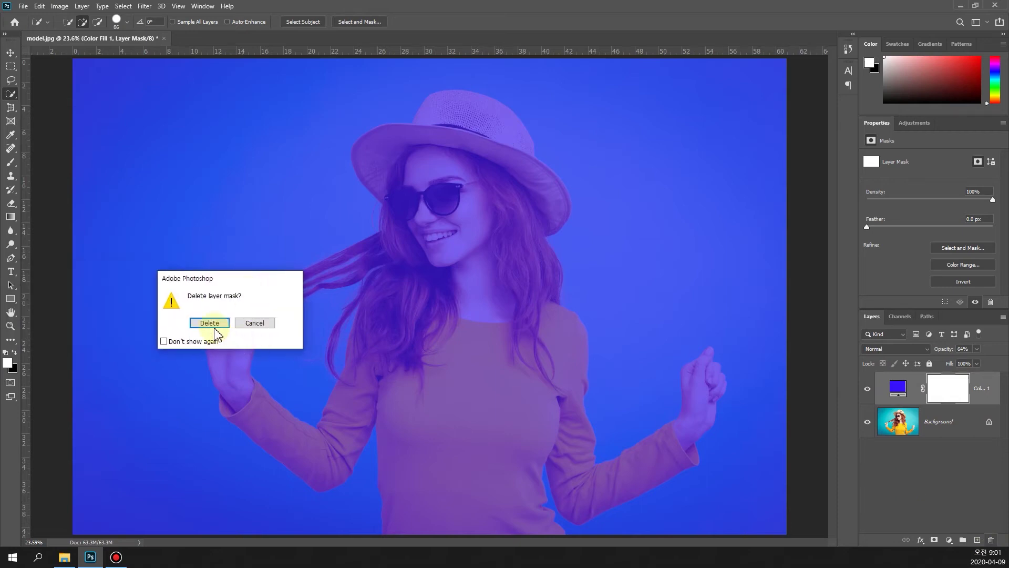
left_click(209, 322)
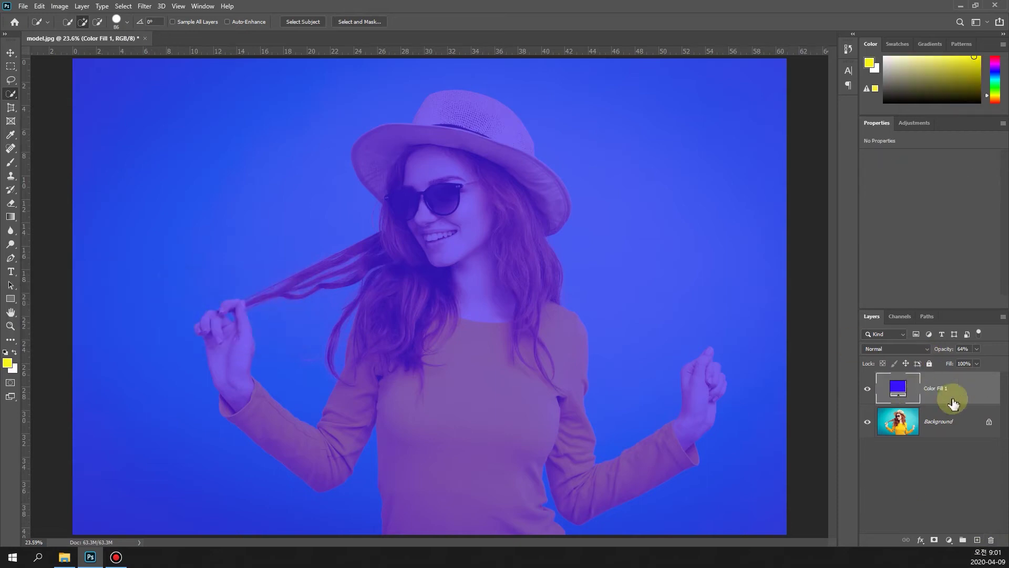
Step: Delete the Color Fill 1 layer so only the Background photo remains
left_click(928, 500)
left_click(928, 392)
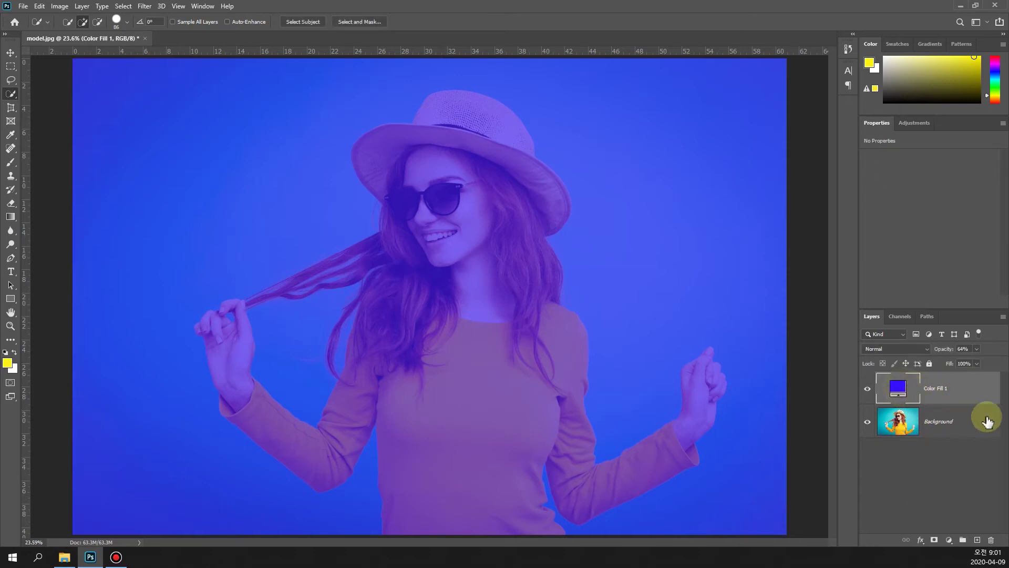
left_click(999, 534)
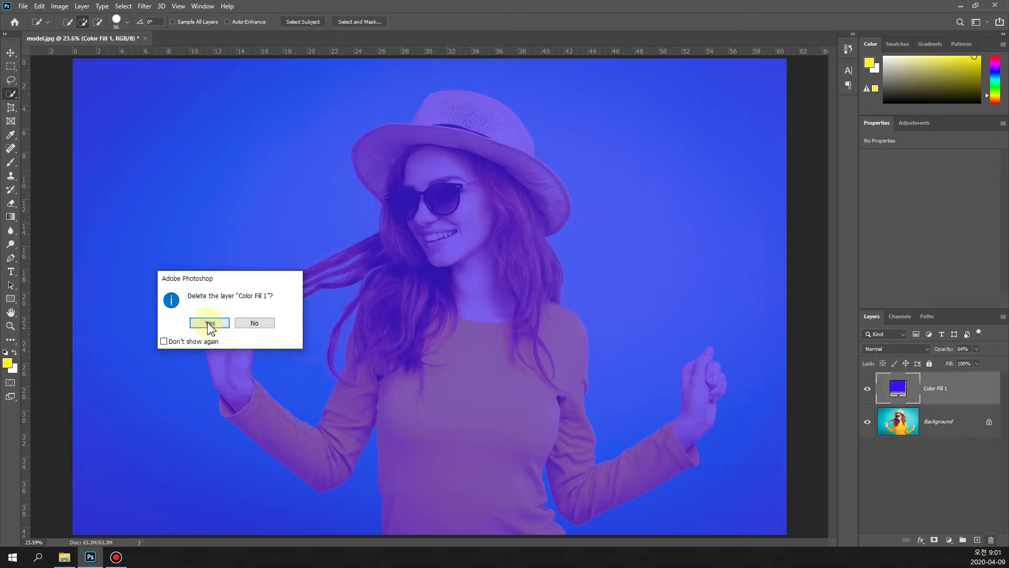
left_click(223, 326)
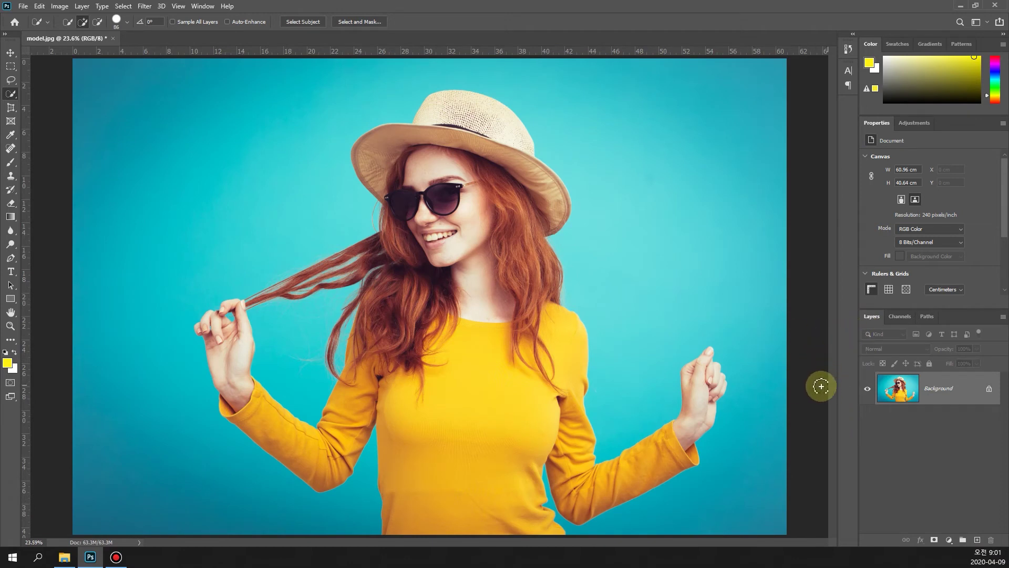
Step: Add a Gradient fill layer above the photo with the yellow Color to Transparent gradient and show its settings
left_click(949, 540)
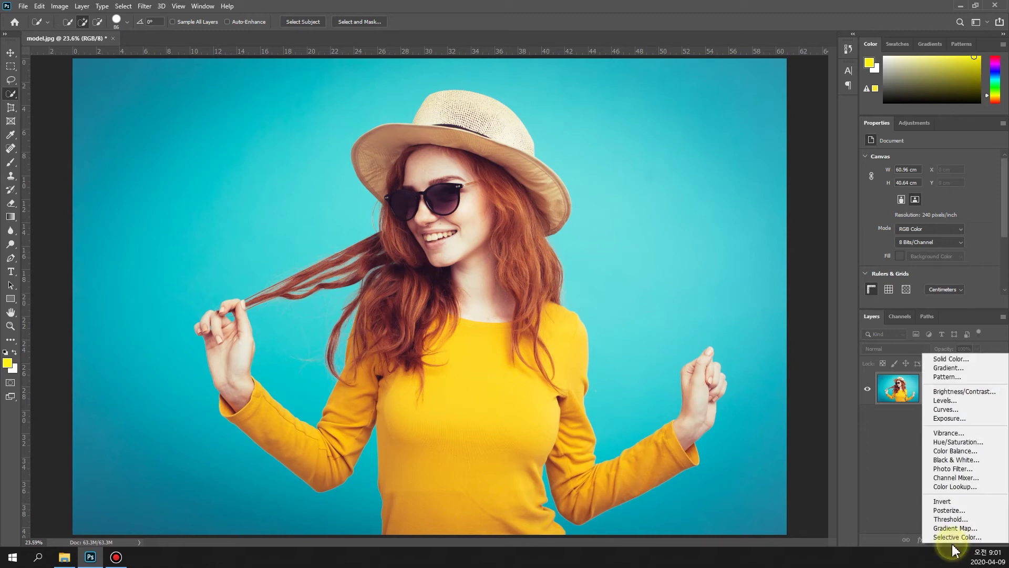
left_click(949, 367)
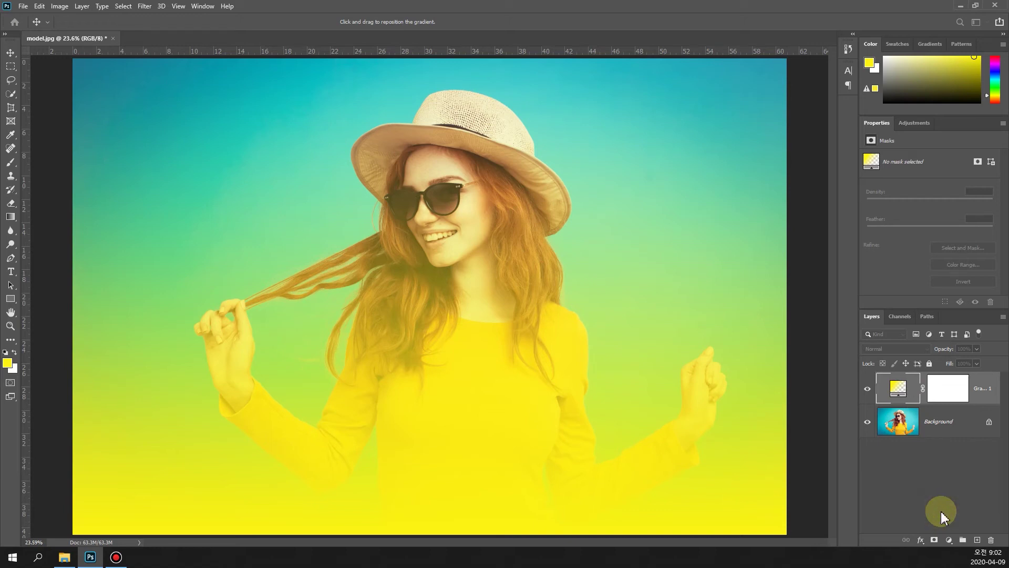
double_click(898, 388)
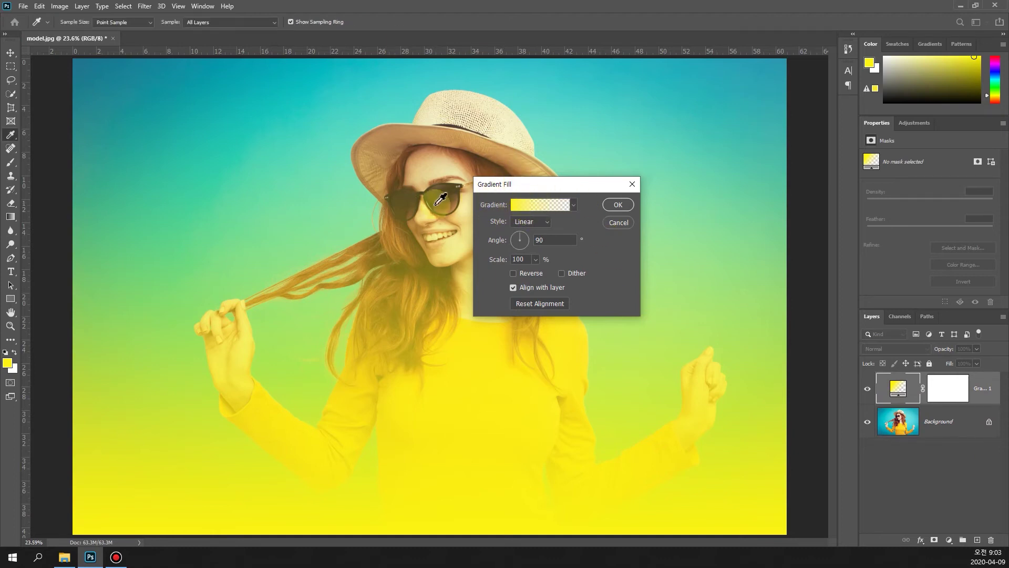
Step: Browse the Blues, Basics and Greens gradient presets and inspect the starting yellow stop's color, cancelling the gradient editor without changes
left_click(536, 204)
left_click_drag(3, 171, 289, 209)
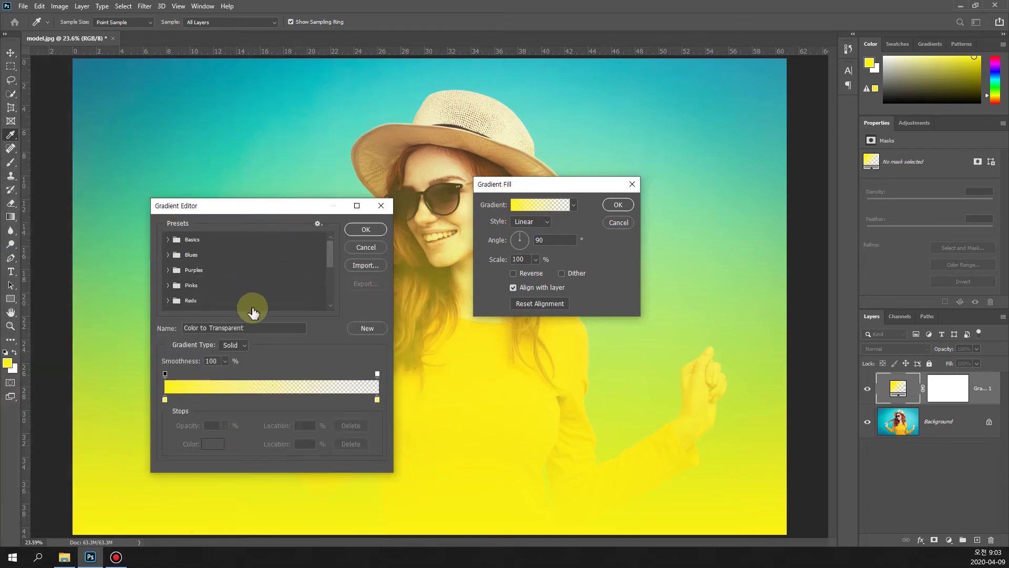
left_click(167, 255)
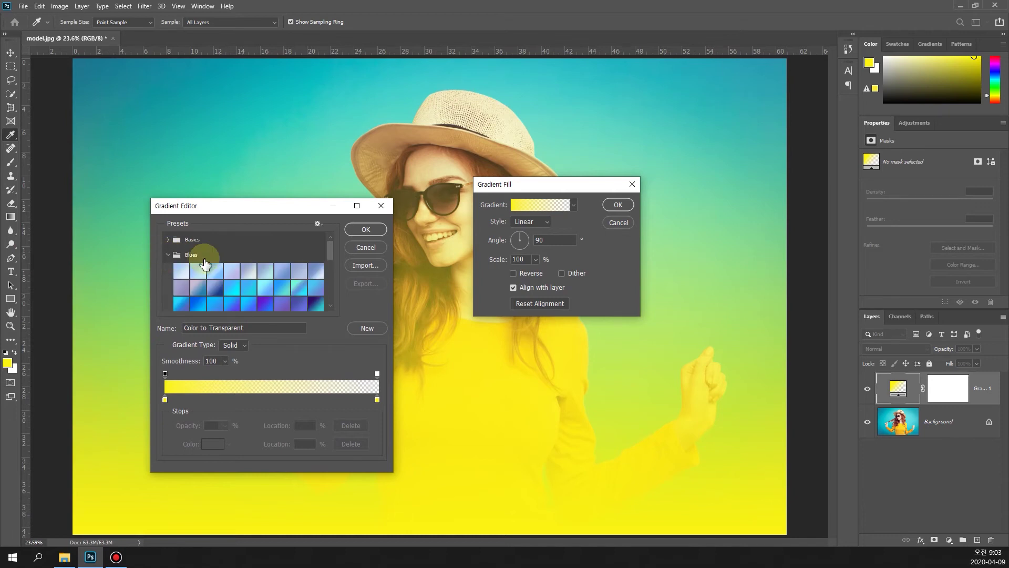
left_click(166, 242)
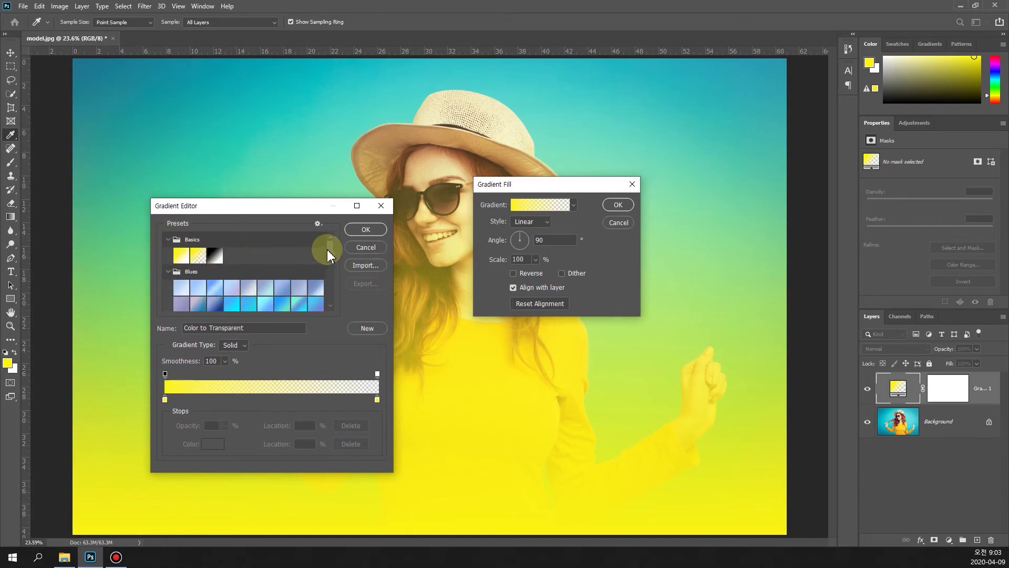
left_click_drag(329, 249, 326, 287)
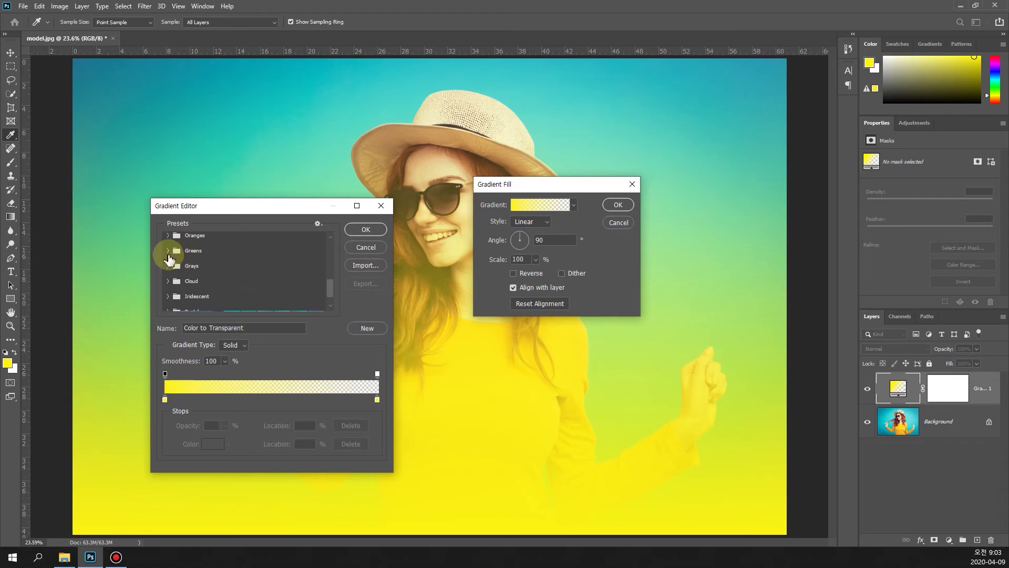
left_click(167, 254)
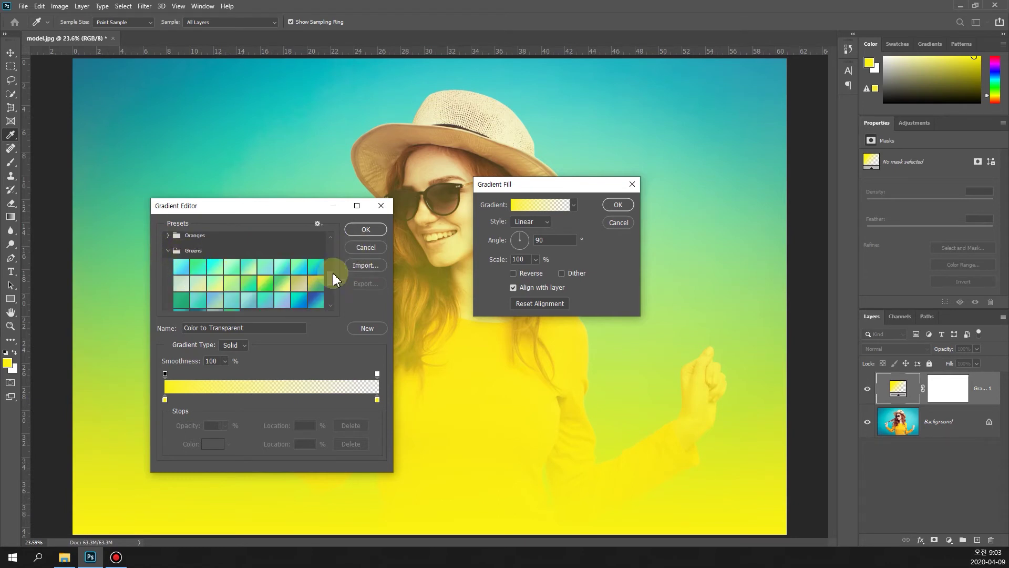
double_click(165, 400)
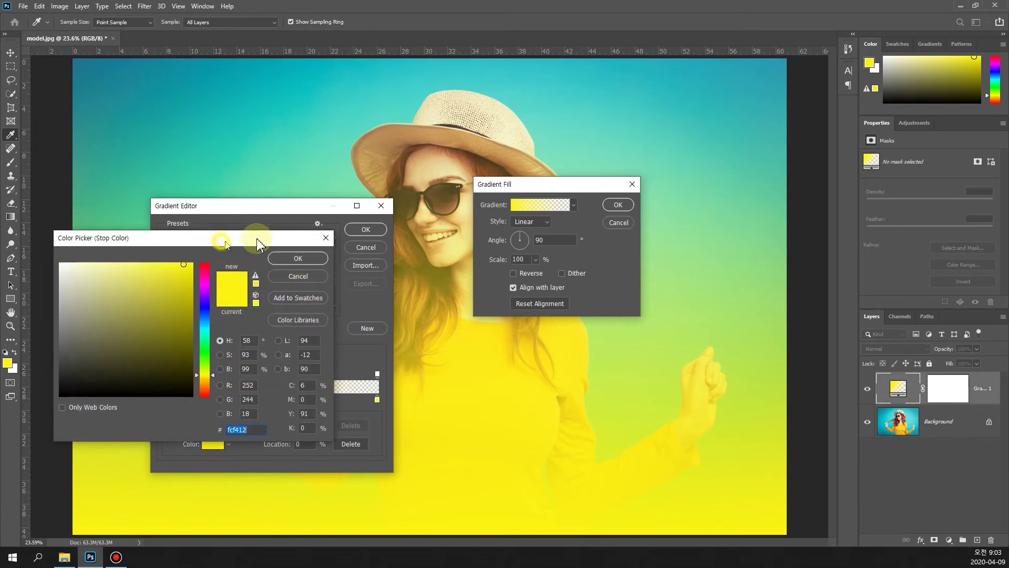
left_click_drag(222, 235, 235, 215)
left_click(337, 213)
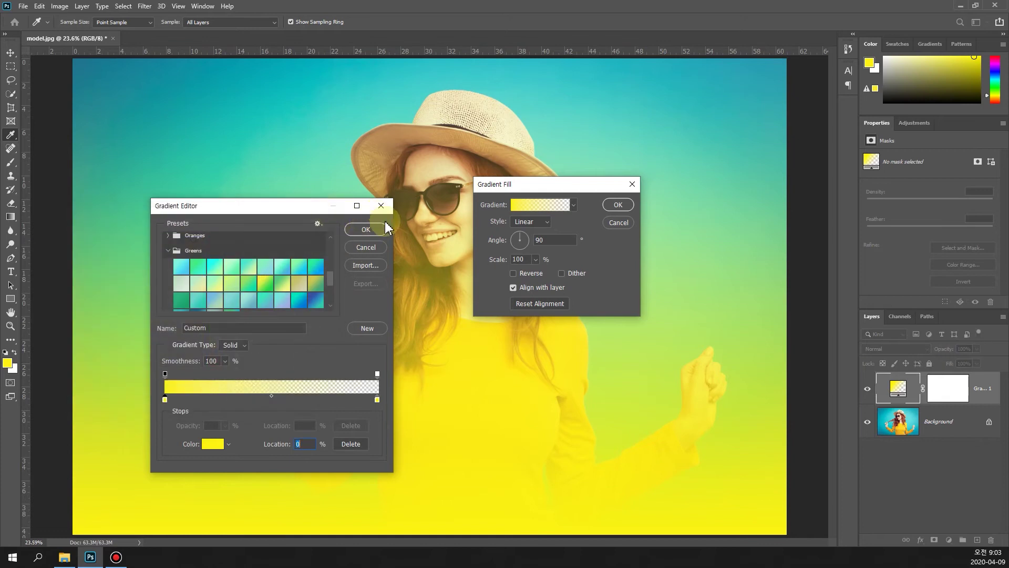
left_click(366, 247)
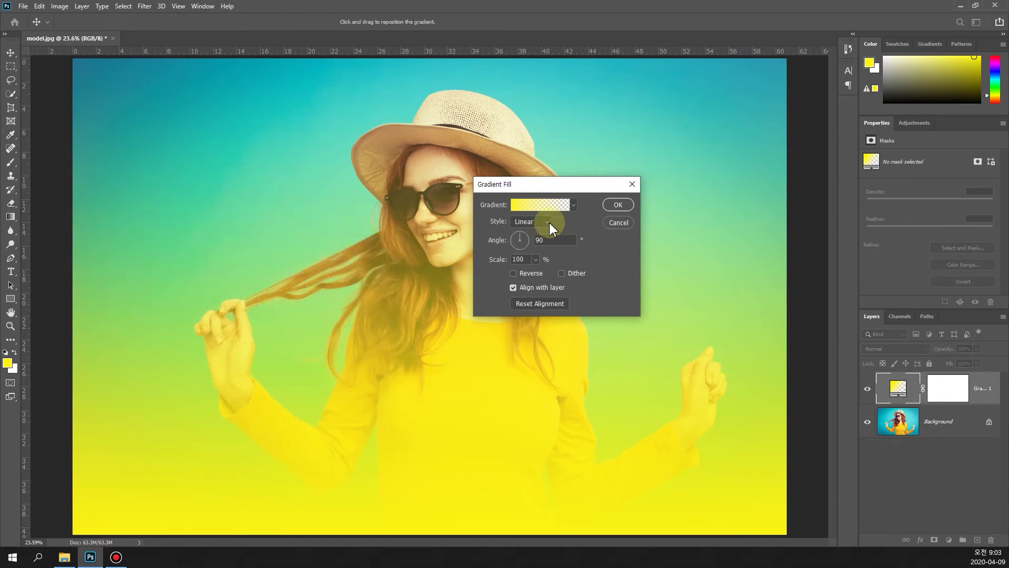
Step: Set the gradient fill's style to Radial and apply it
left_click(548, 223)
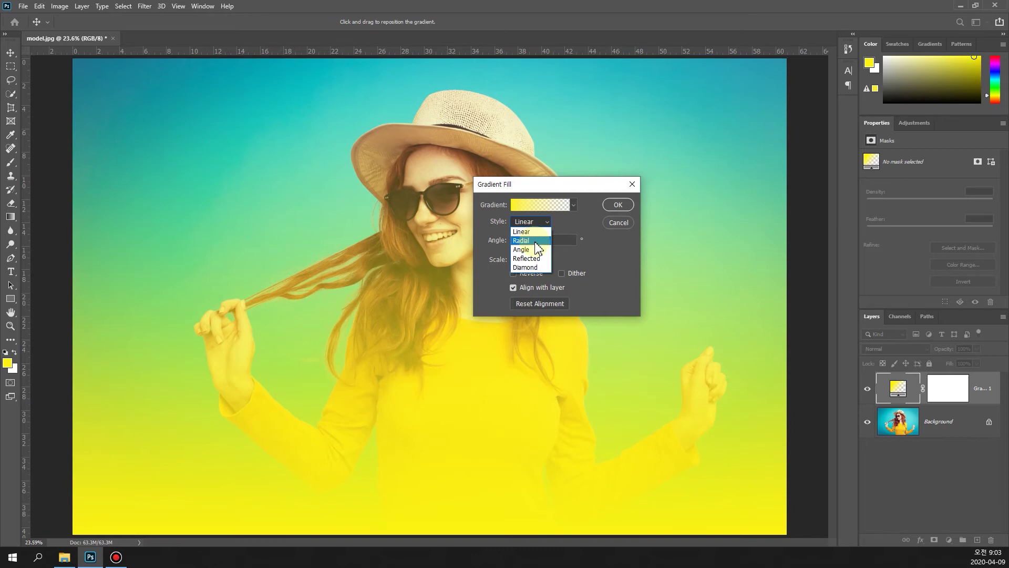
left_click(534, 240)
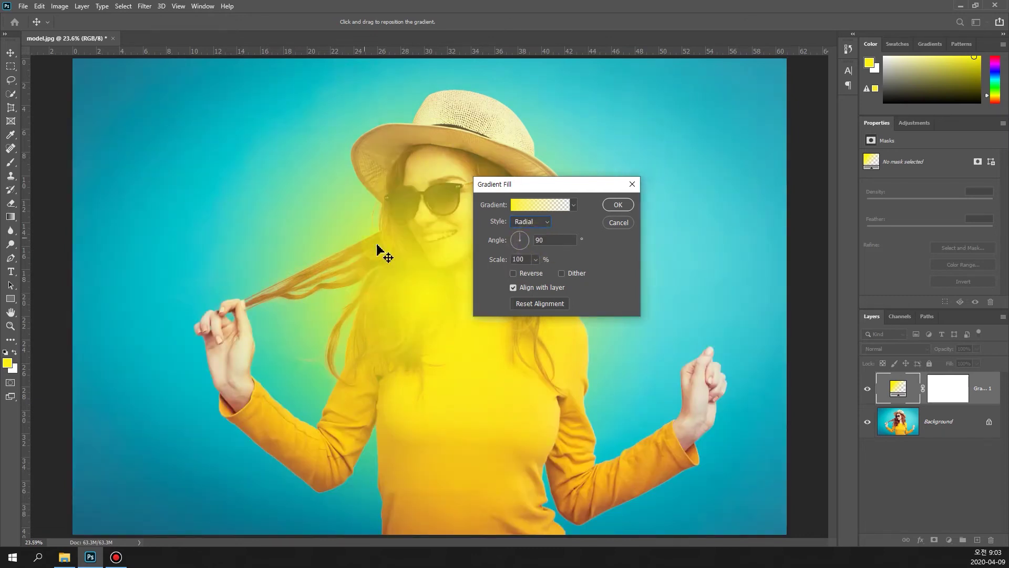
left_click(621, 207)
key("w")
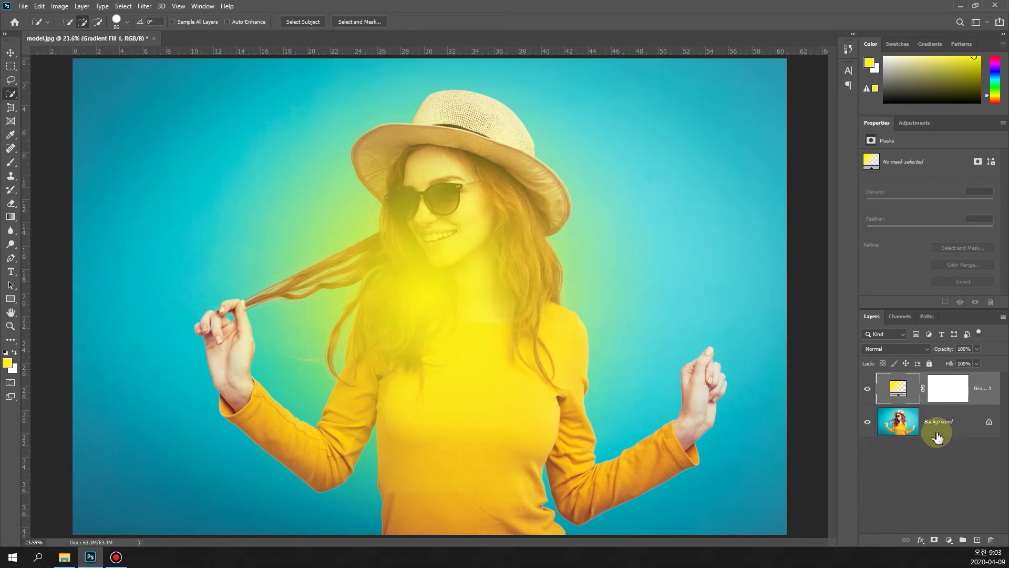
Step: Preview blend modes such as Lighter Color on the gradient fill layer, keeping Normal, and open its gradient for editing
left_click(925, 349)
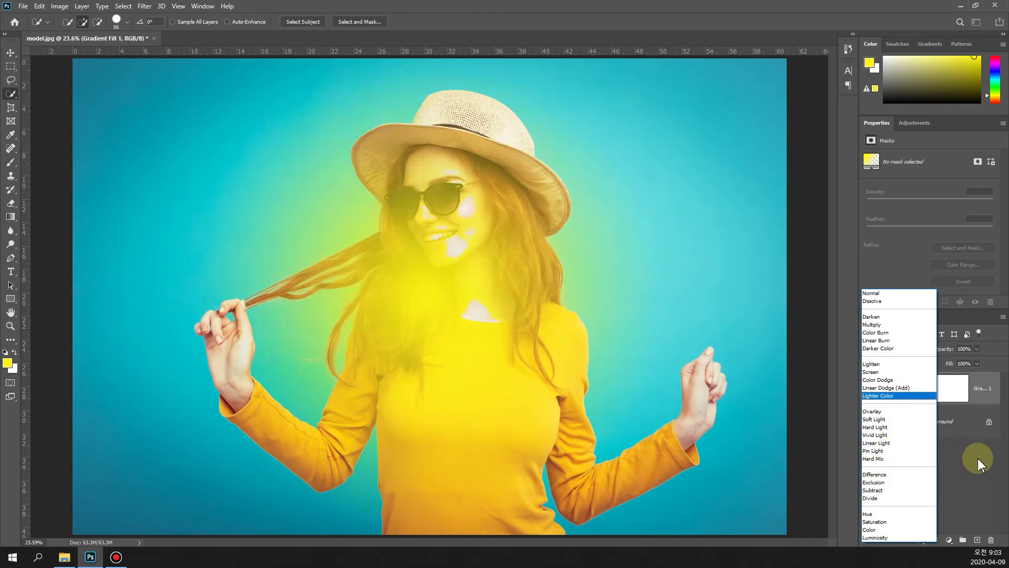
left_click(975, 471)
double_click(901, 389)
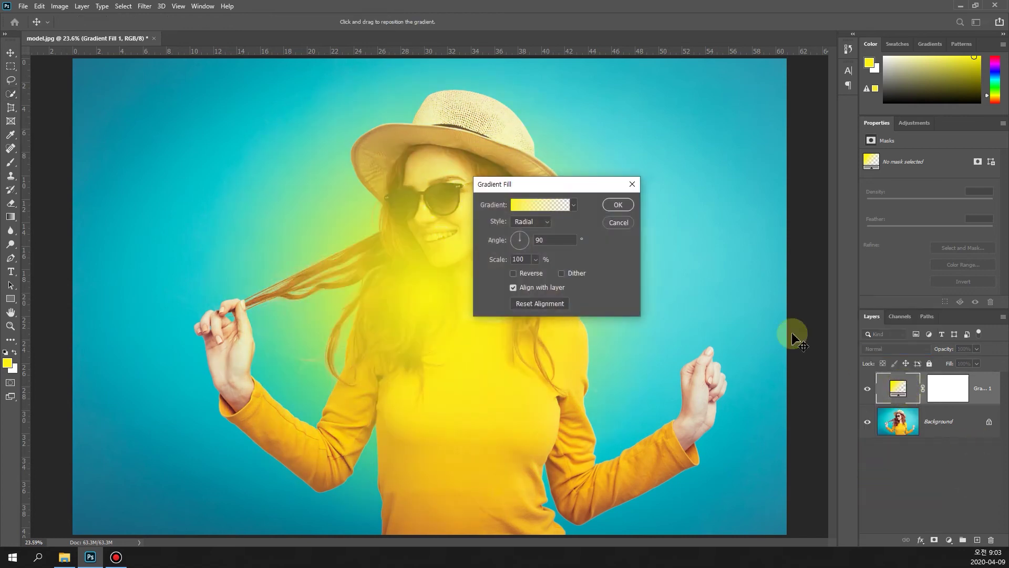
left_click(539, 209)
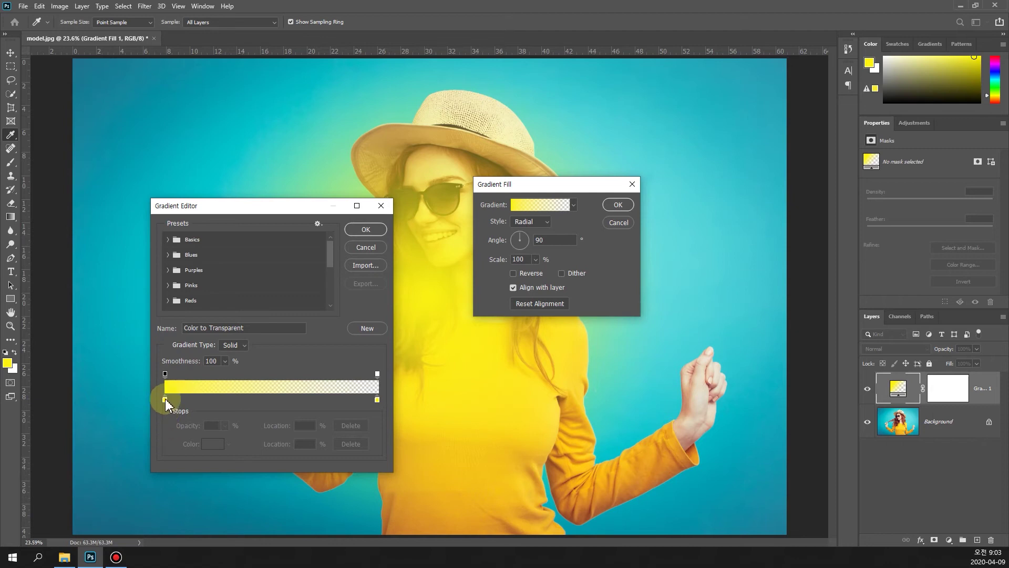
Step: Try sliding the gradient's color stops along the ramp, one to 60%, and return them to 0% and 100%
left_click_drag(165, 398, 293, 399)
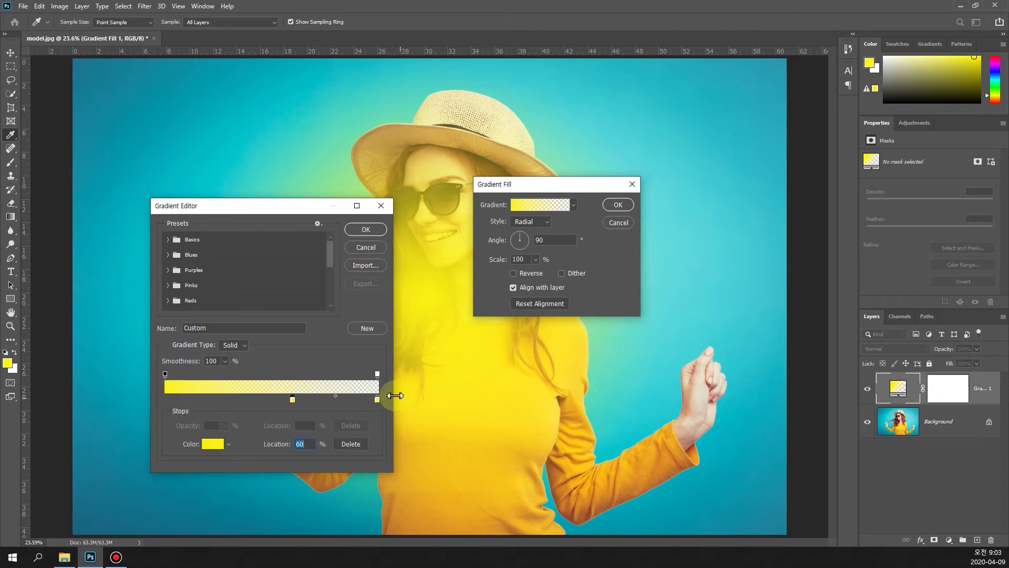
left_click_drag(377, 399, 264, 400)
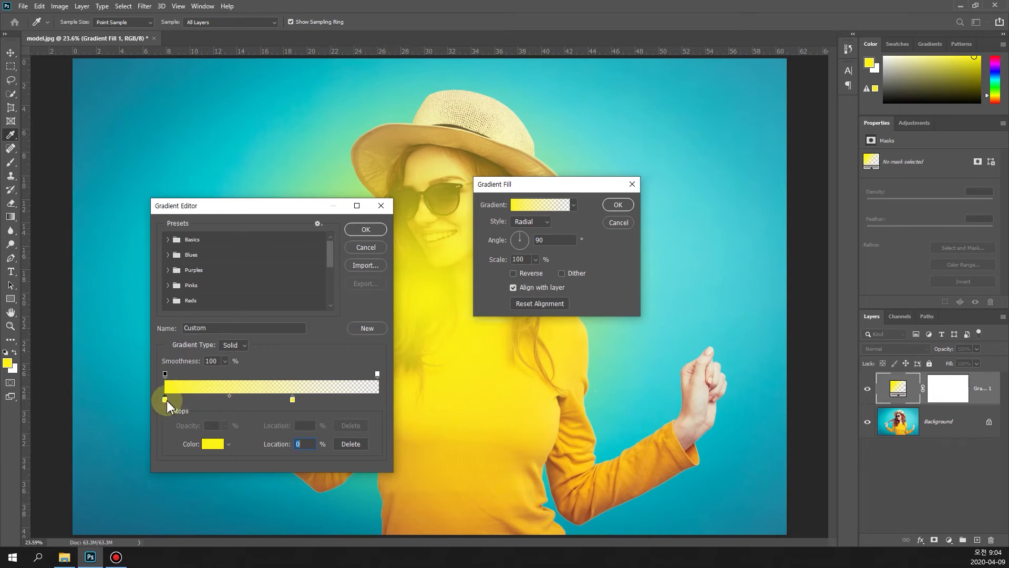
left_click_drag(332, 410, 373, 397)
left_click_drag(292, 399, 161, 402)
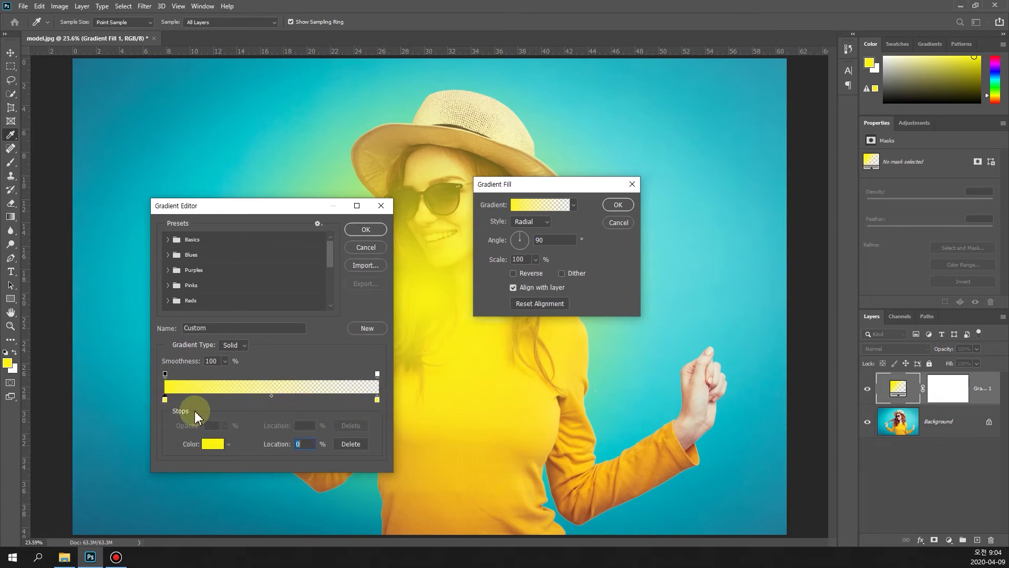
left_click(381, 401)
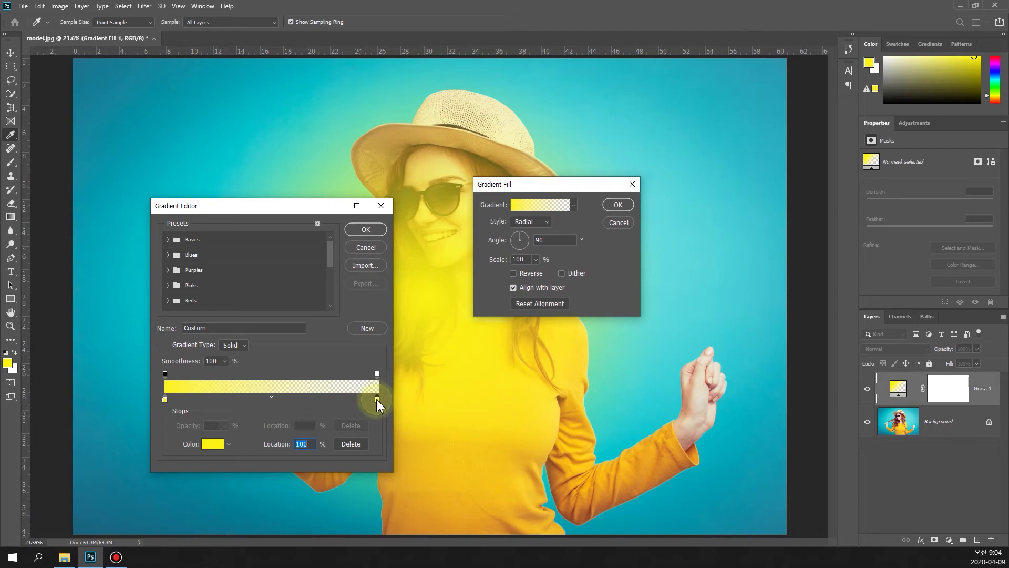
left_click(165, 400)
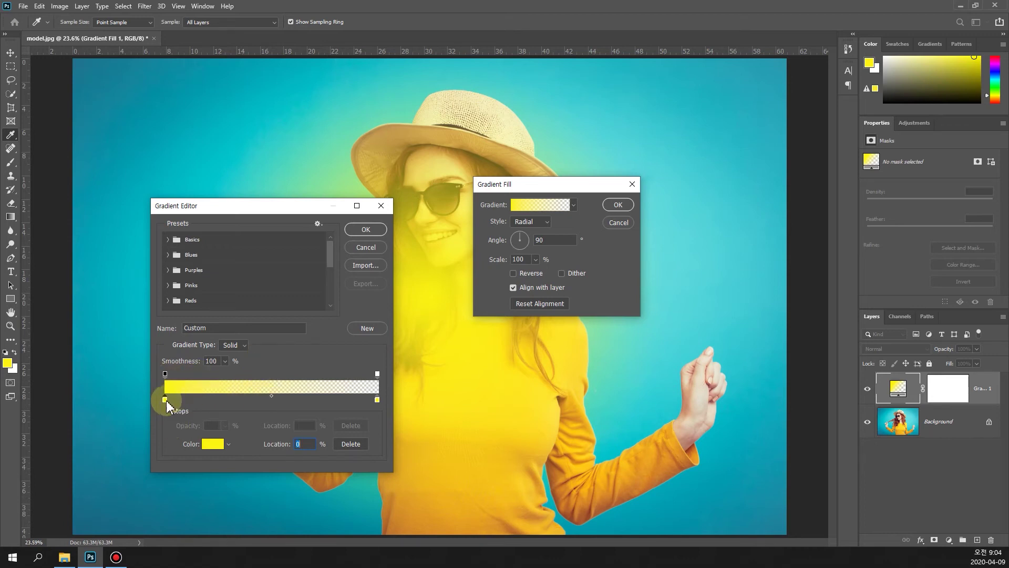
Step: Set the gradient's starting color stop to near-white fdfdfc, keep the end stop yellow, and accept the edited gradient
double_click(165, 399)
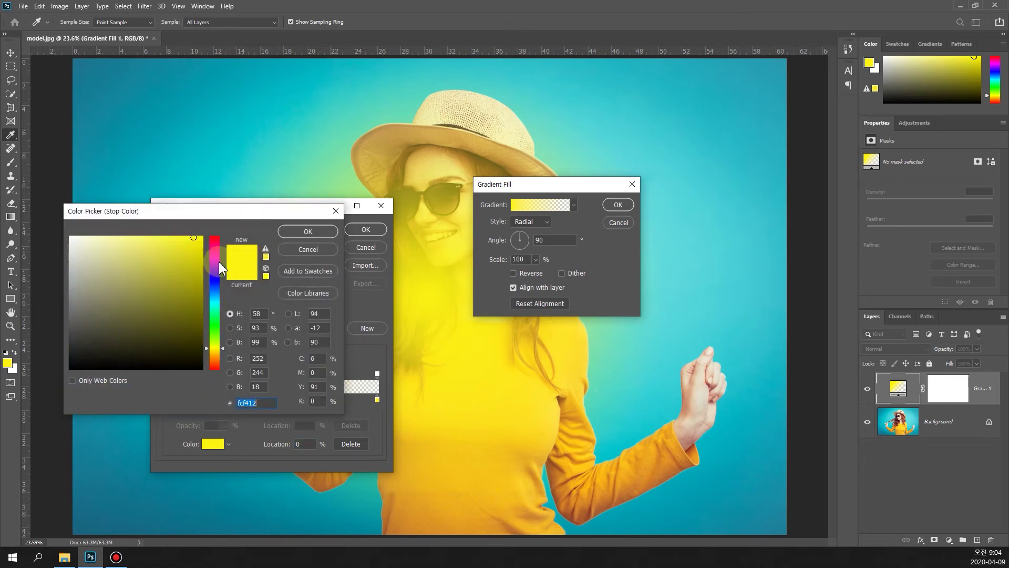
left_click(69, 237)
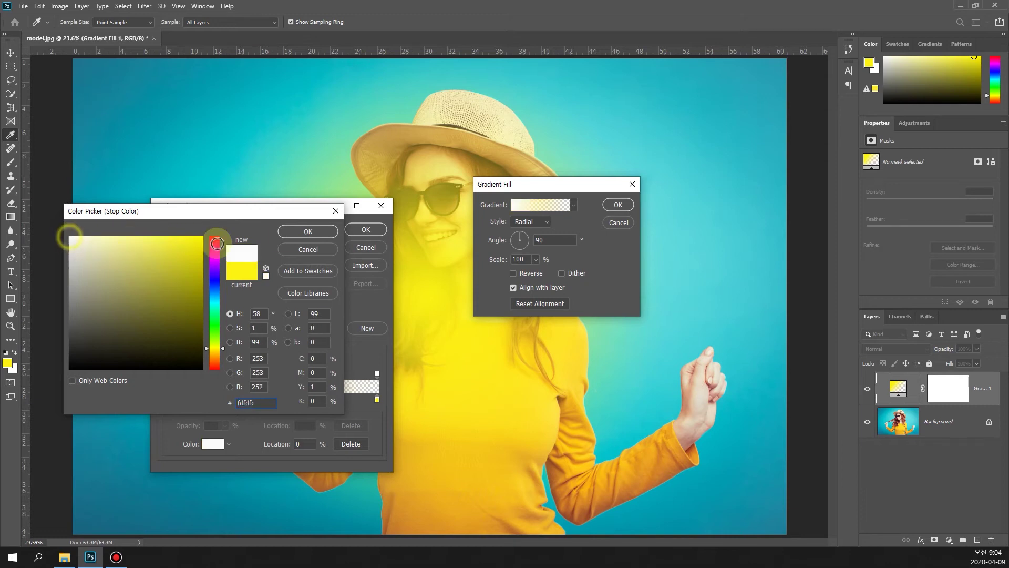
left_click(289, 233)
left_click(377, 400)
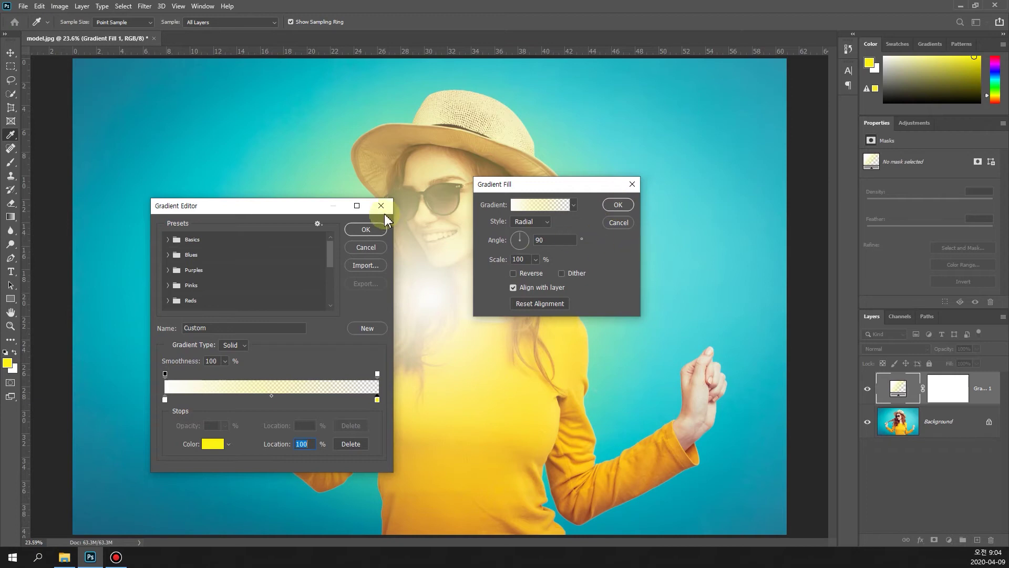
left_click(366, 229)
Step: Try the Angle style on the gradient fill, and switch it to Reflected
left_click(545, 221)
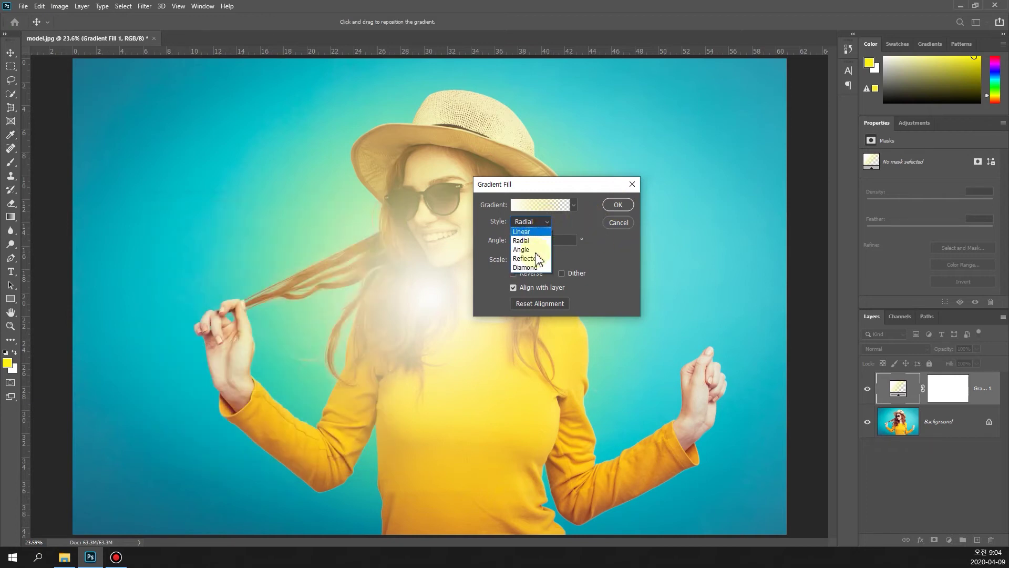
left_click(536, 250)
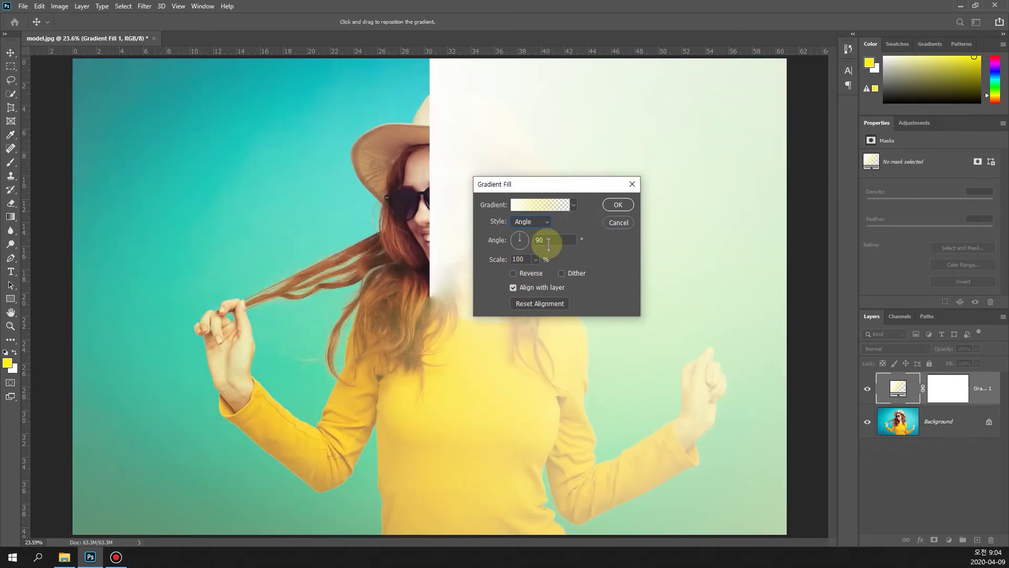
left_click(549, 222)
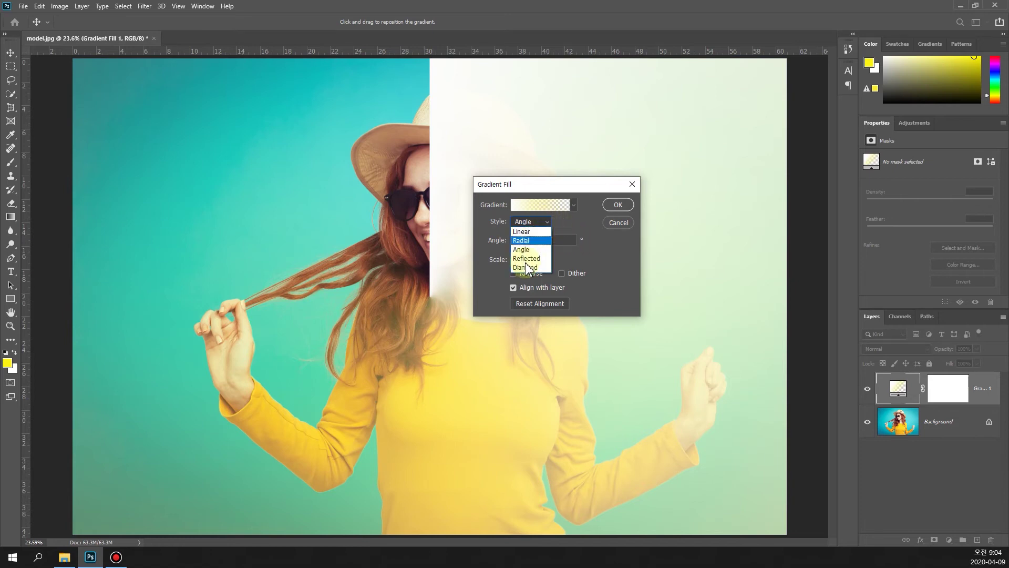
left_click(526, 259)
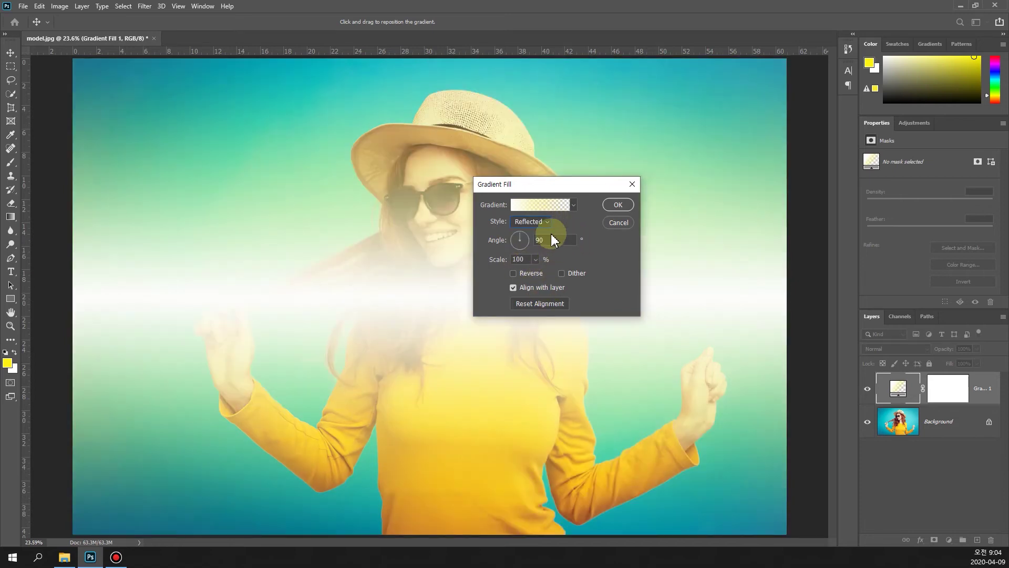
Step: Try the Diamond style on the gradient fill, switch it to Angle, and accept the fill settings
left_click(538, 221)
left_click(528, 268)
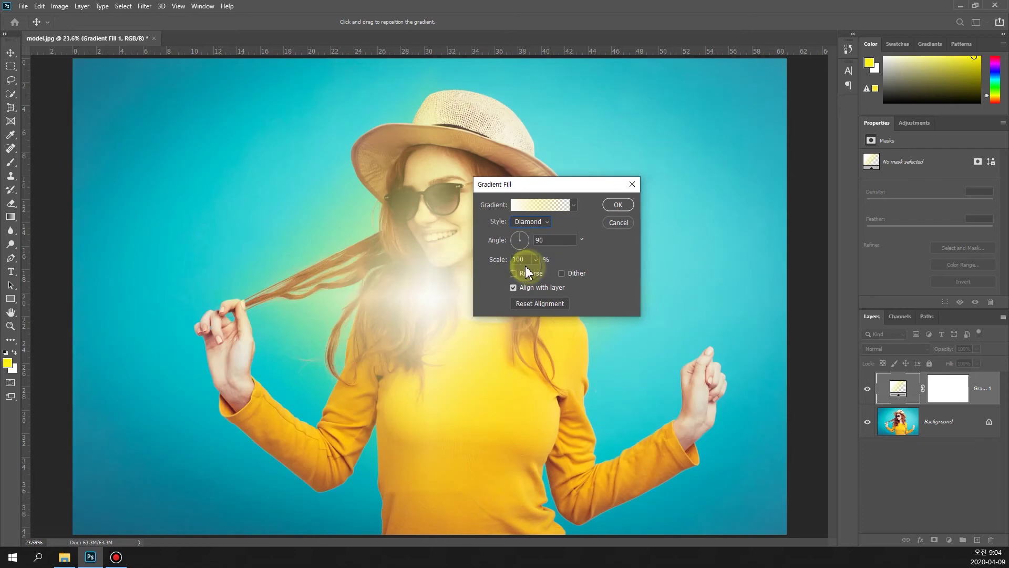
left_click(551, 222)
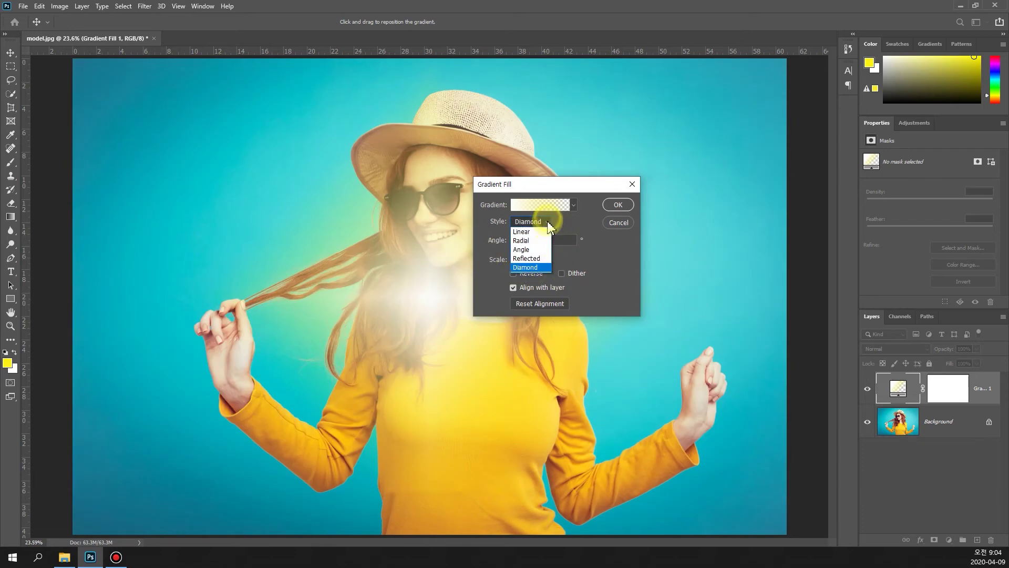
left_click(523, 249)
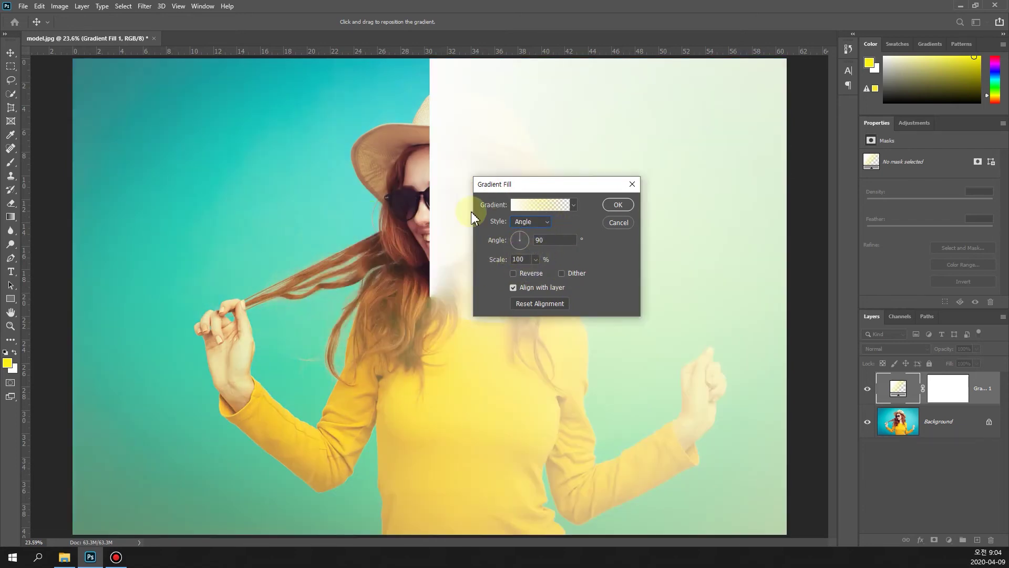
left_click(612, 206)
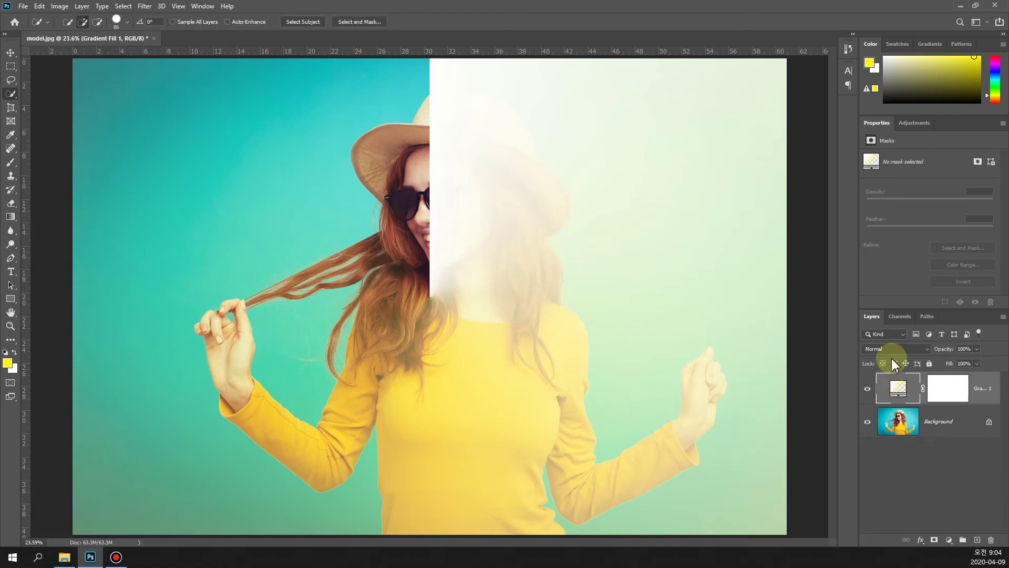
Step: Preview blend modes such as Screen on the gradient fill layer and set it to Color
left_click(925, 348)
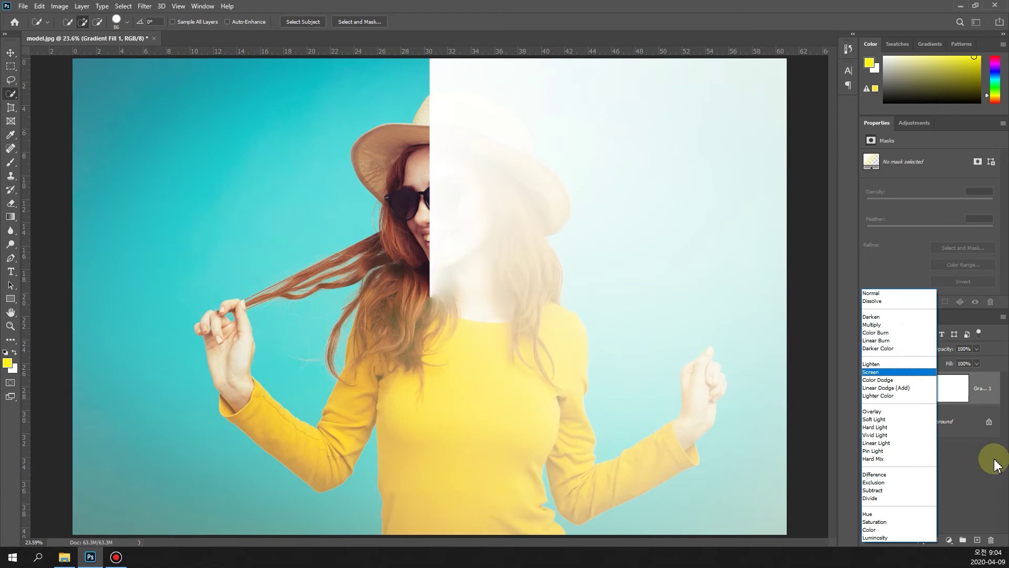
left_click(988, 461)
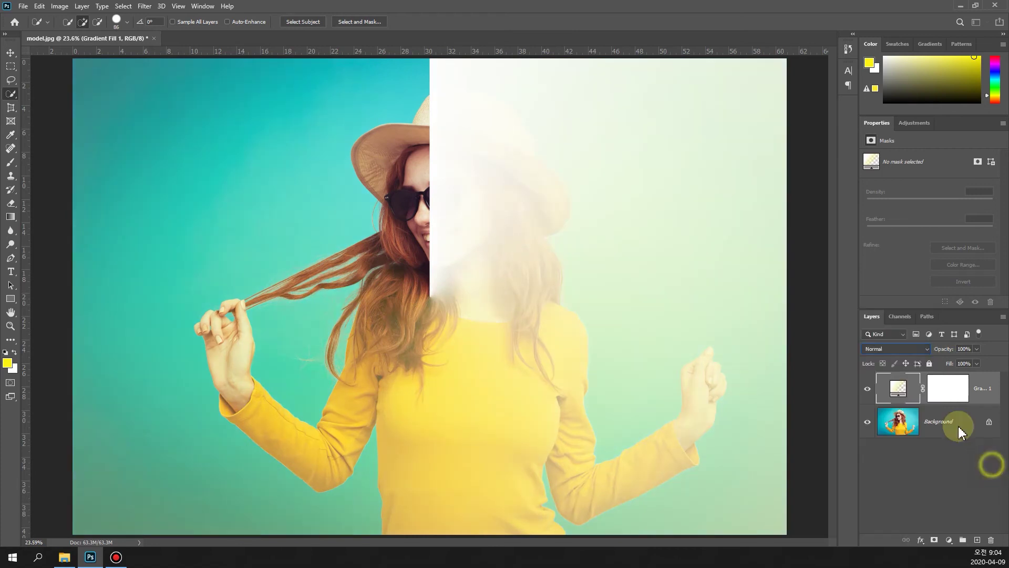
left_click(920, 351)
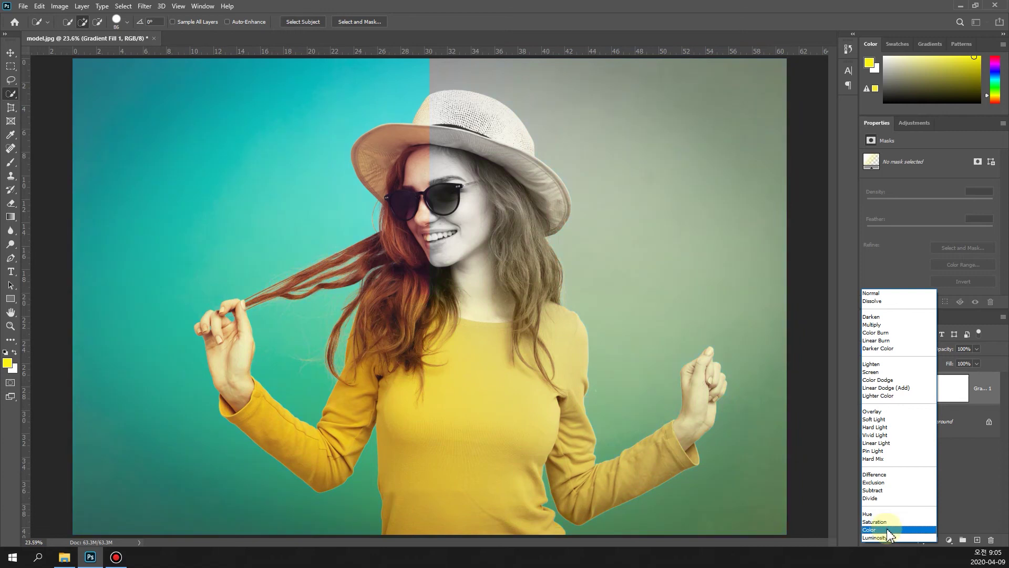
left_click(887, 530)
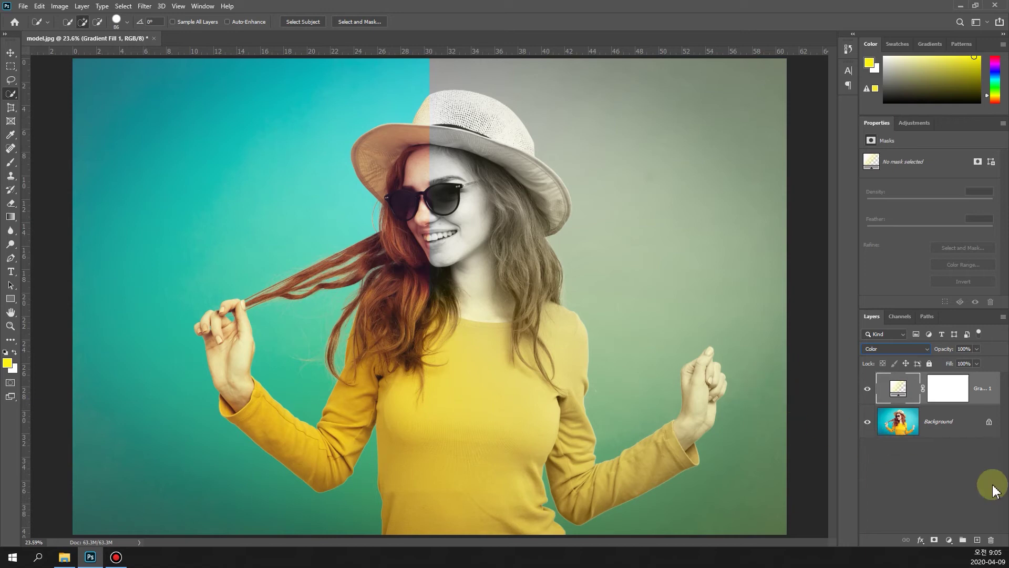
left_click(952, 539)
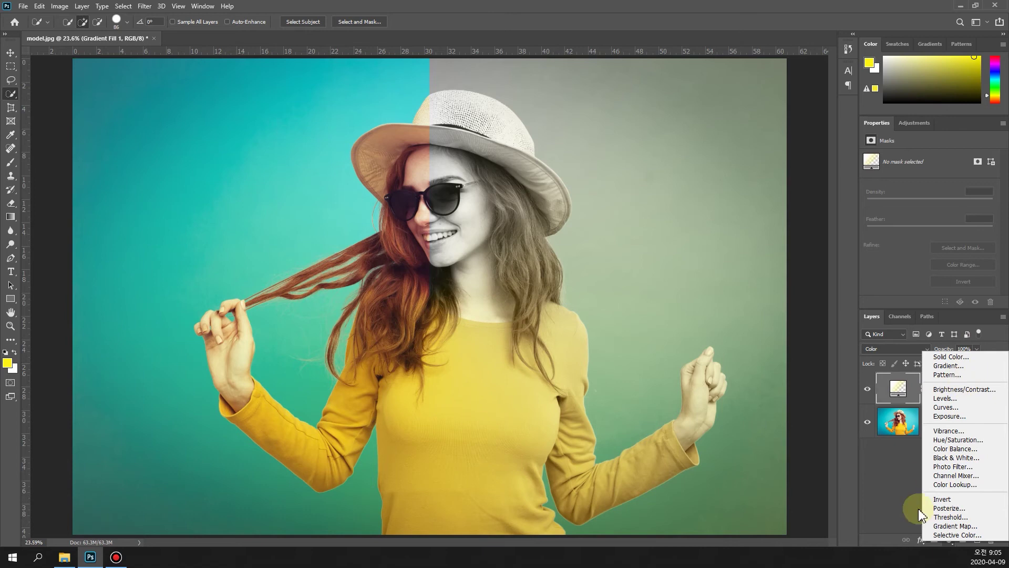
left_click(893, 490)
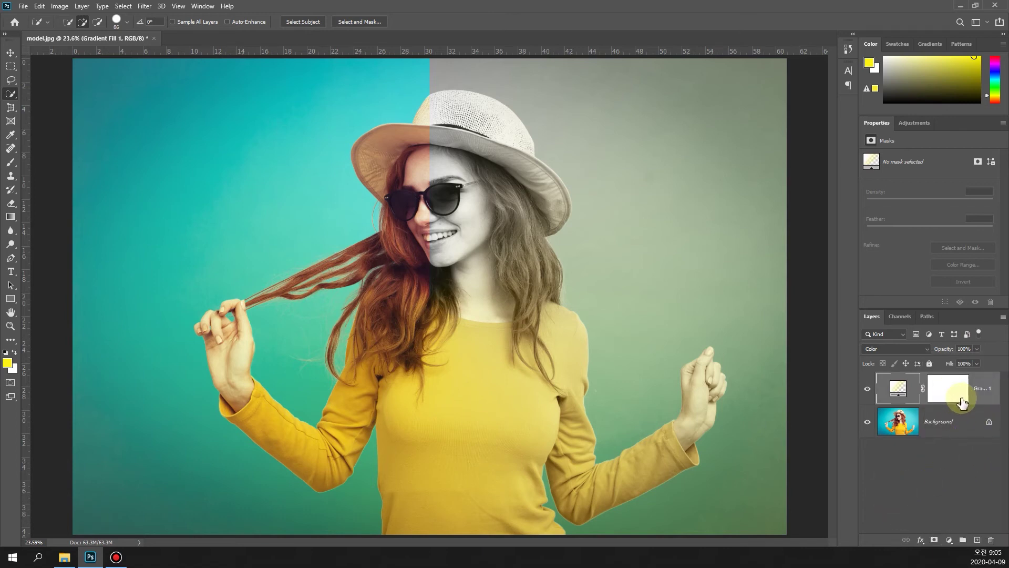
left_click(927, 484)
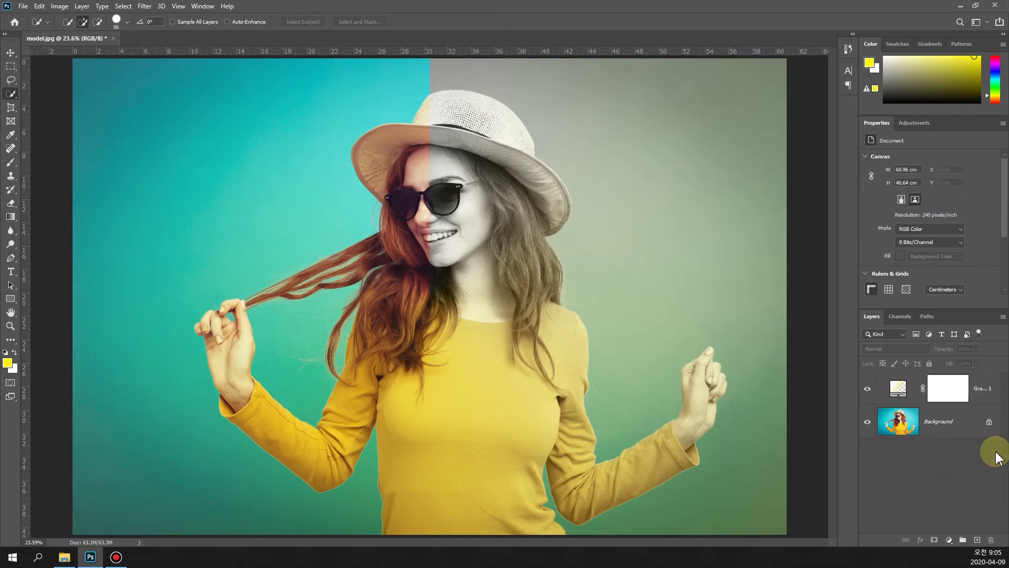
Step: Delete the gradient fill layer above the Background
left_click(916, 398)
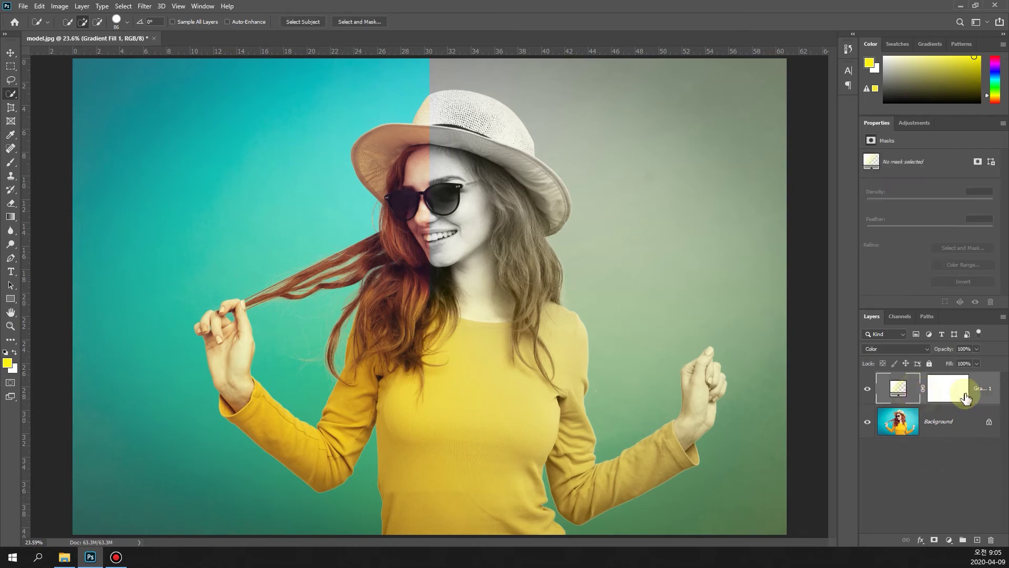
left_click(991, 540)
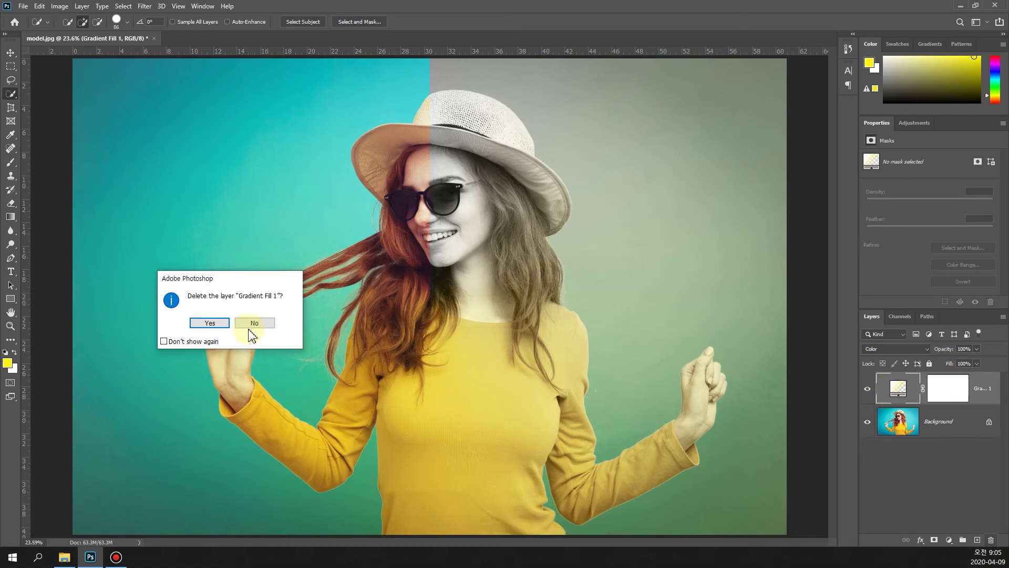
left_click(218, 323)
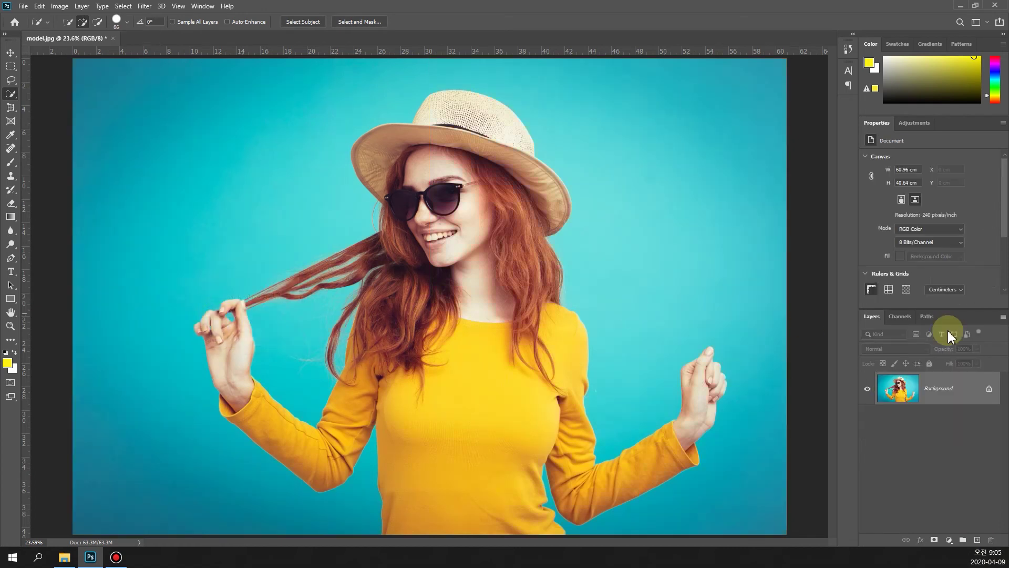
Step: Add a Pattern fill layer over the photo and try the first pattern of the Grass group
left_click(951, 543)
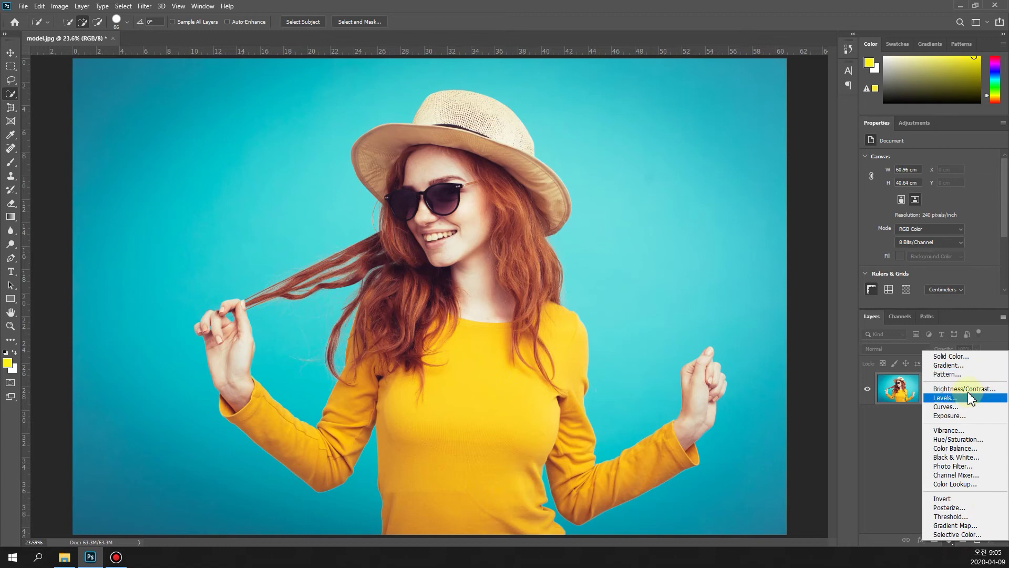
left_click(966, 374)
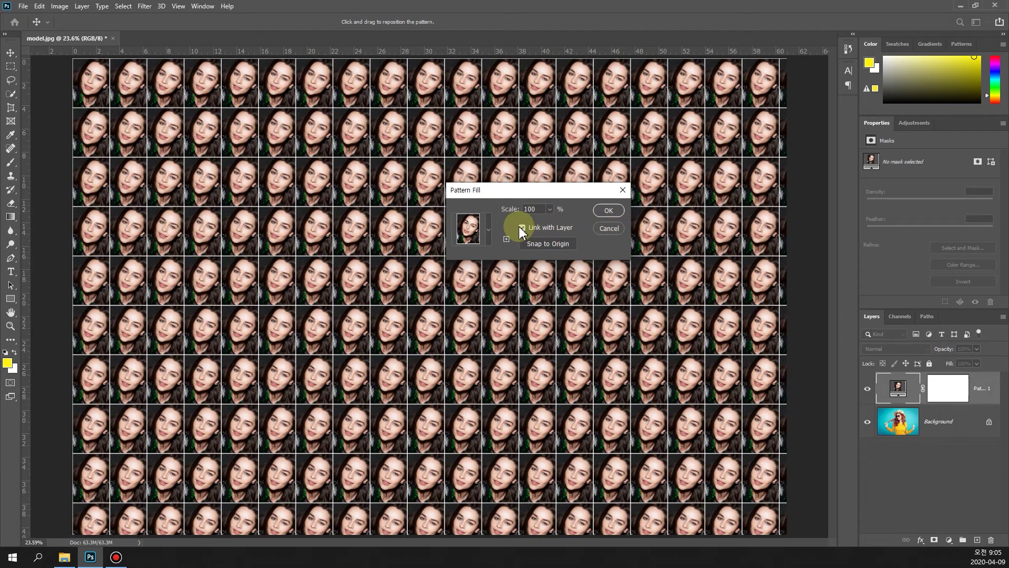
left_click(488, 230)
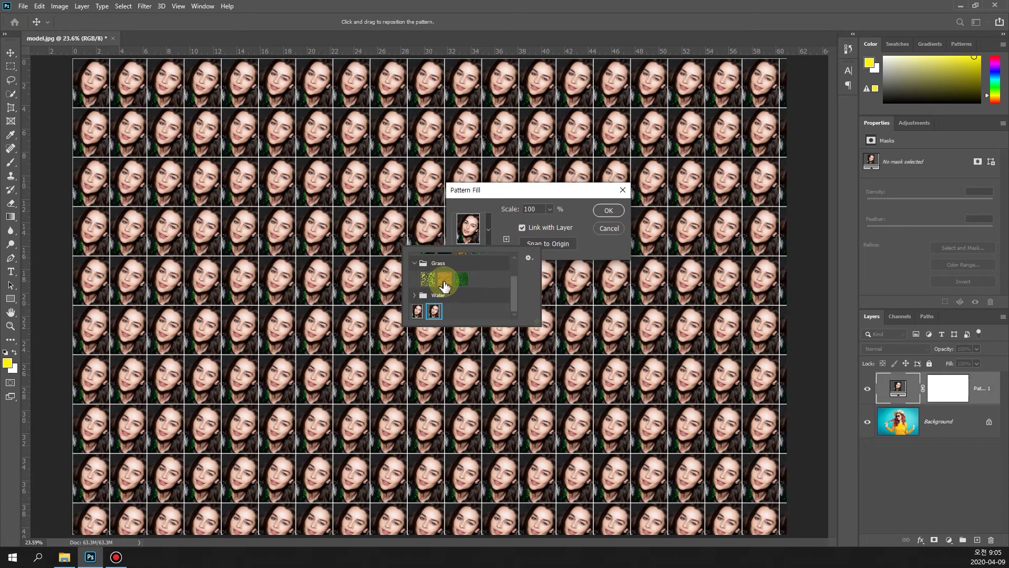
scroll(470, 294, "up", 1)
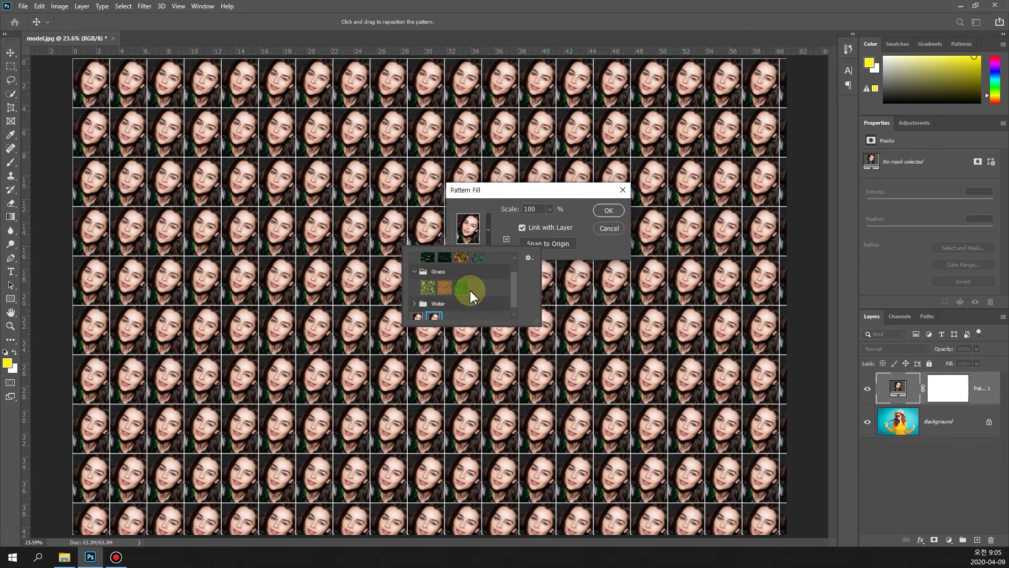
left_click(424, 286)
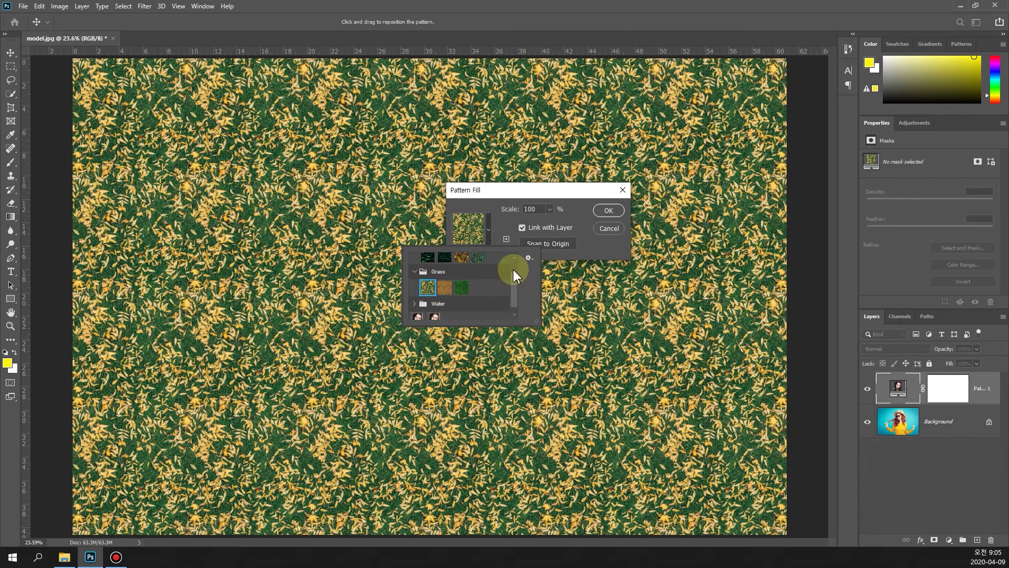
Step: Change the fill to the yellow forest pattern from the Trees group and accept it at 100% scale
left_click_drag(516, 287, 514, 273)
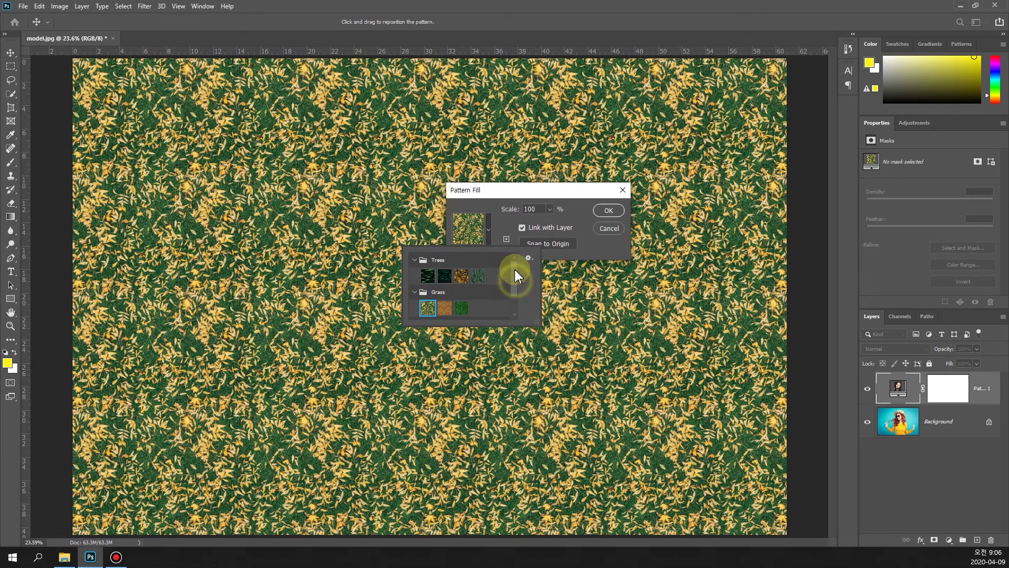
left_click(461, 276)
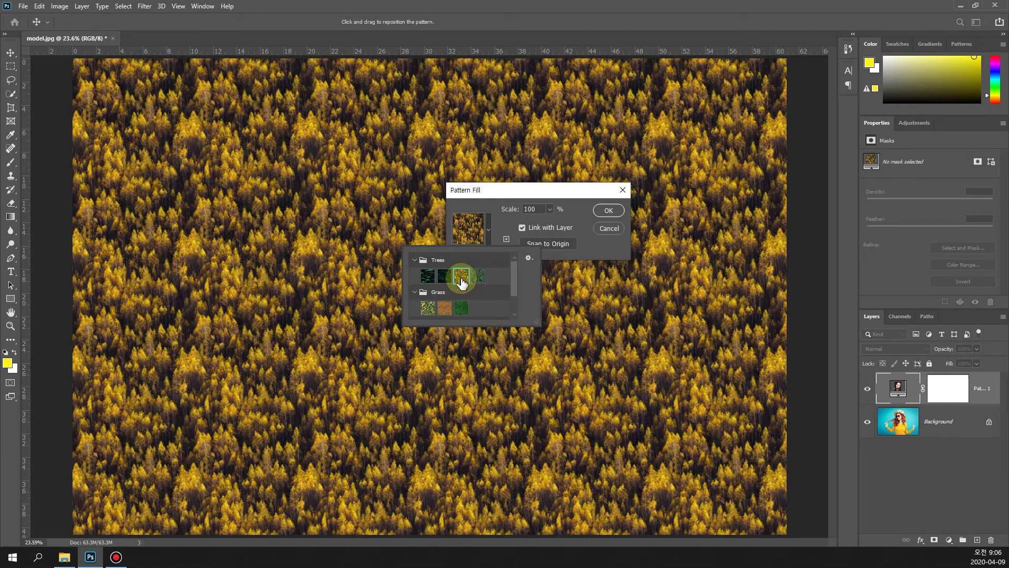
left_click(614, 214)
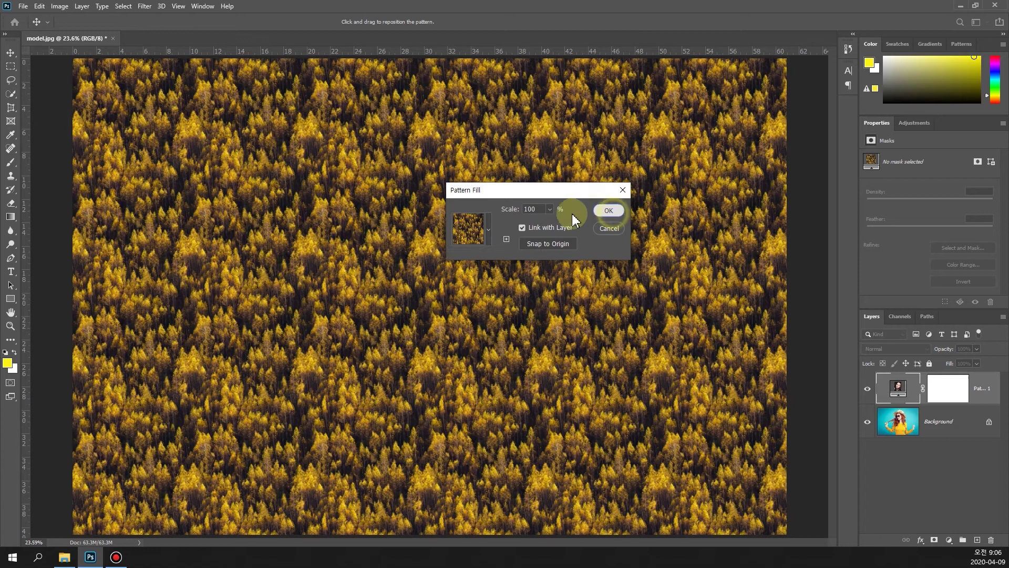
left_click(608, 211)
key("w")
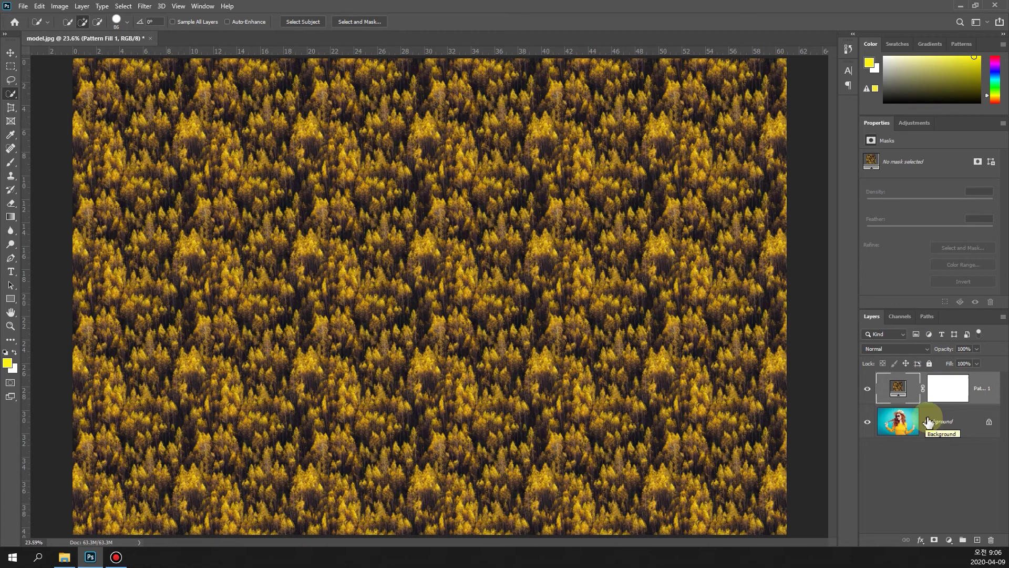
Step: Set the pattern fill layer's blend mode to Overlay and select its layer mask
left_click(927, 349)
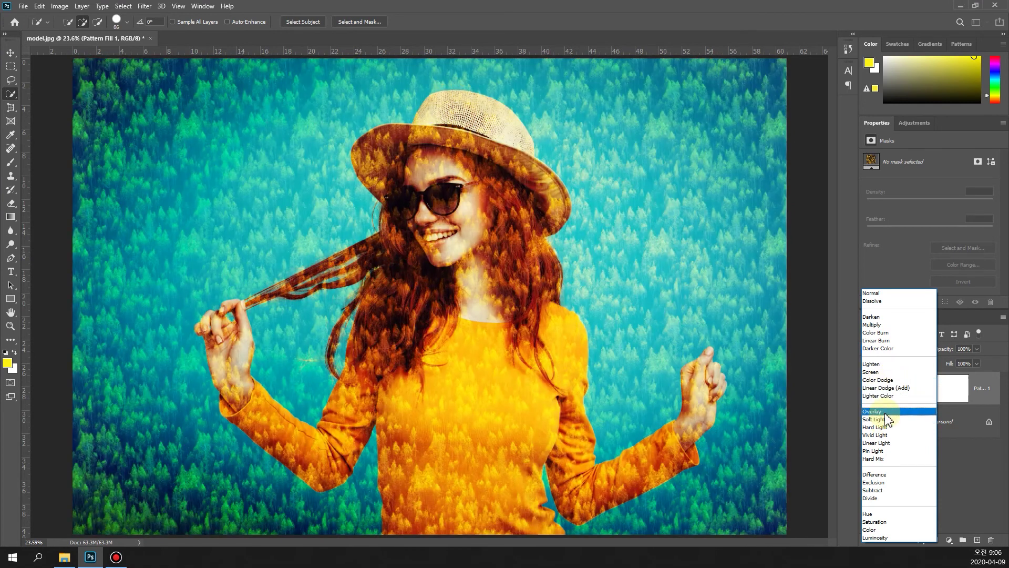
left_click(885, 412)
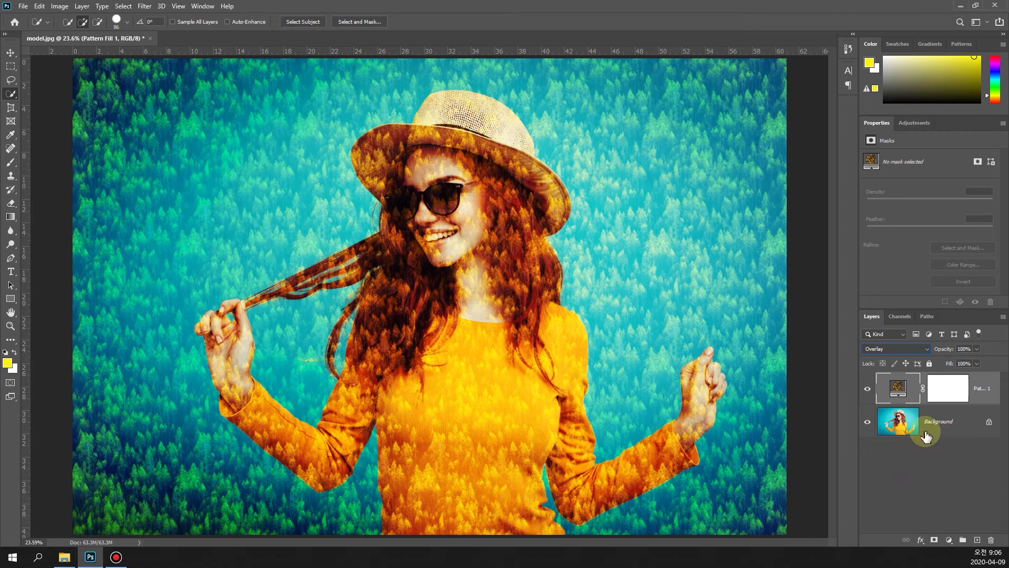
left_click(954, 396)
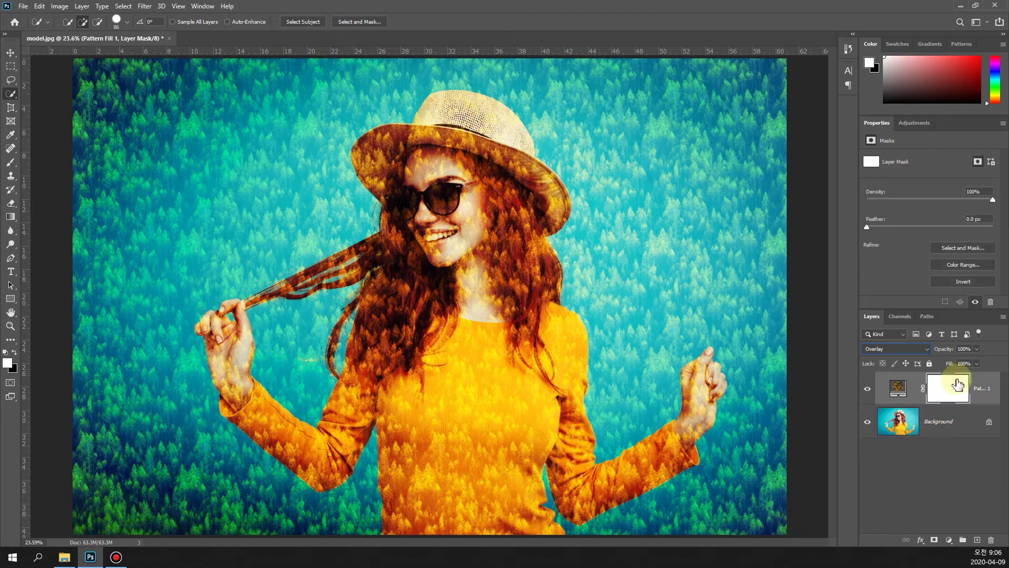
left_click(900, 388)
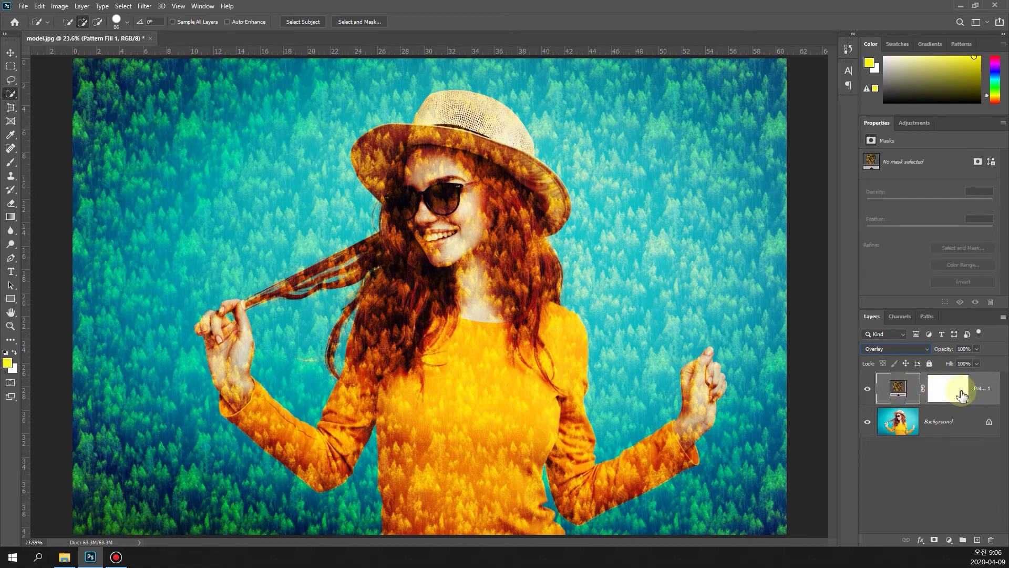
left_click(961, 396)
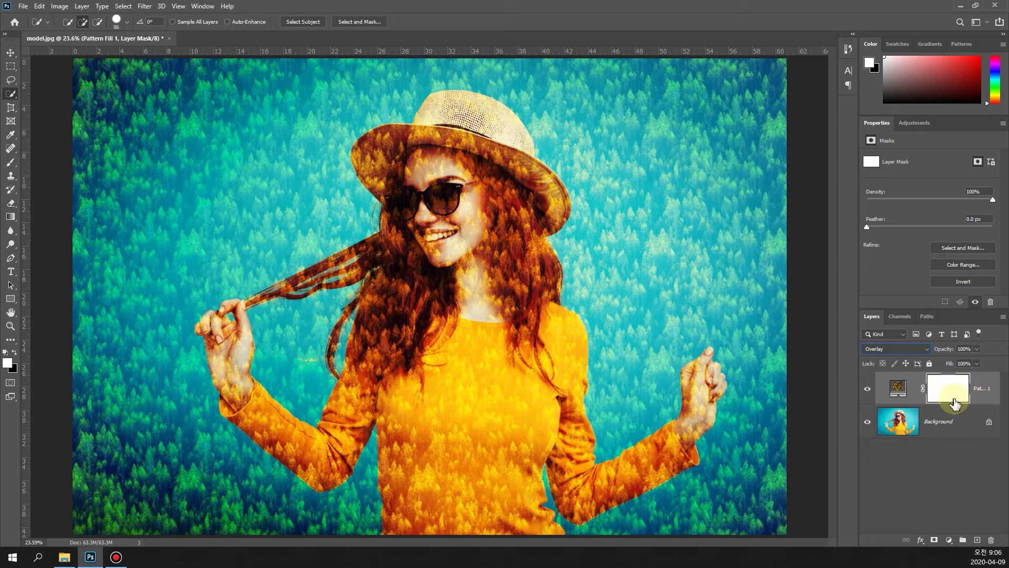
Step: Use the Quick Selection Tool on the Background layer to select the model's hat and the hair beside her face
left_click(948, 425)
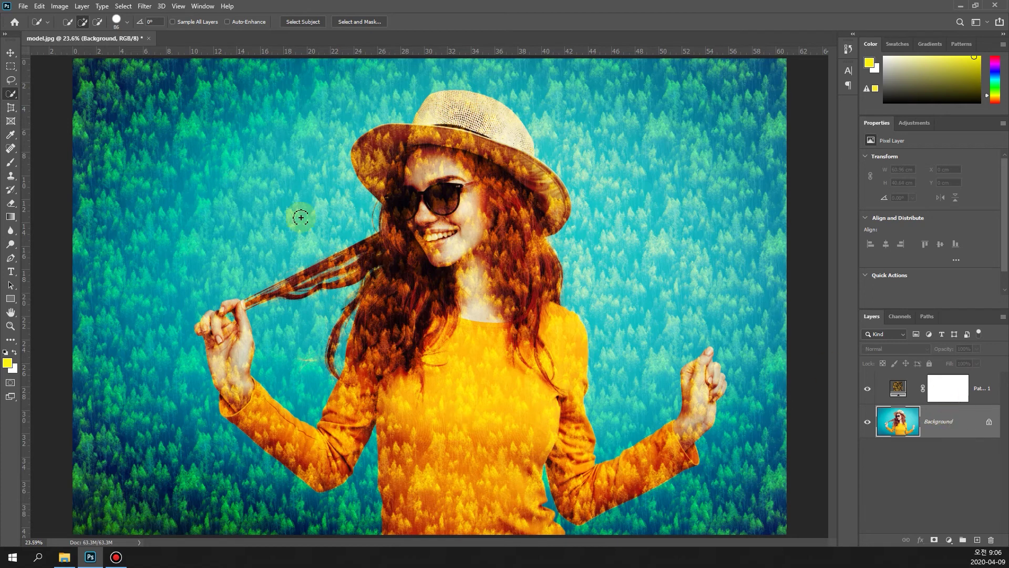
right_click(13, 95)
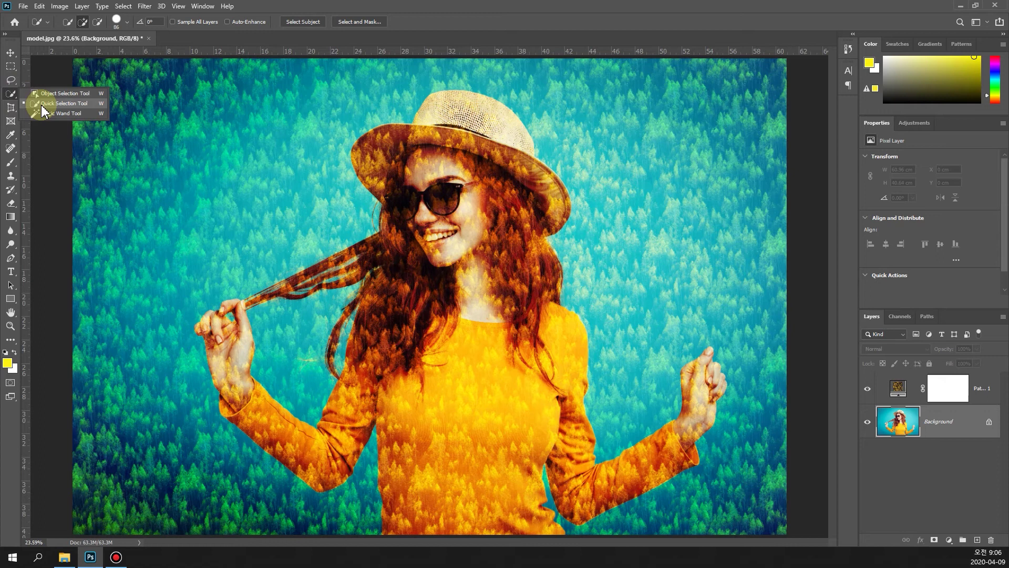
left_click(43, 104)
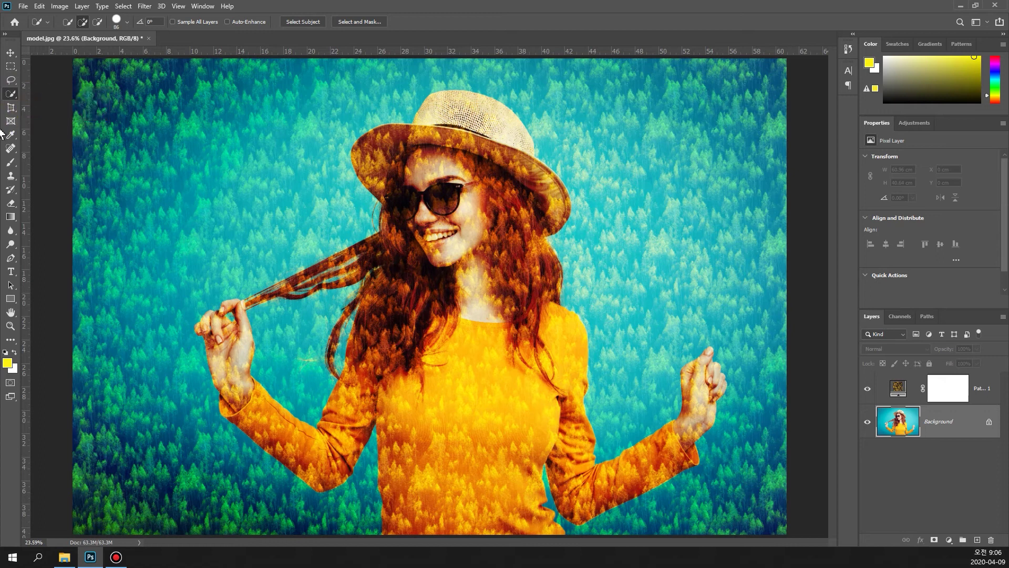
mouse_move(423, 170)
left_mouse_down()
mouse_move(437, 181)
mouse_move(420, 158)
mouse_move(386, 153)
mouse_move(450, 160)
mouse_move(481, 142)
left_mouse_up()
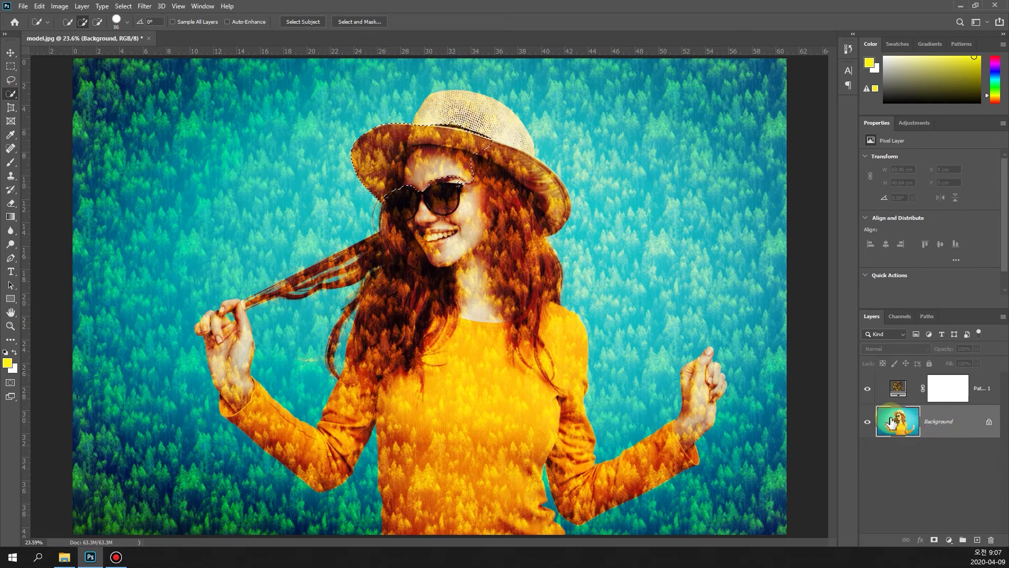
mouse_move(440, 117)
left_mouse_down()
mouse_move(455, 112)
mouse_move(528, 199)
mouse_move(533, 210)
mouse_move(510, 234)
left_mouse_up()
left_click(941, 427)
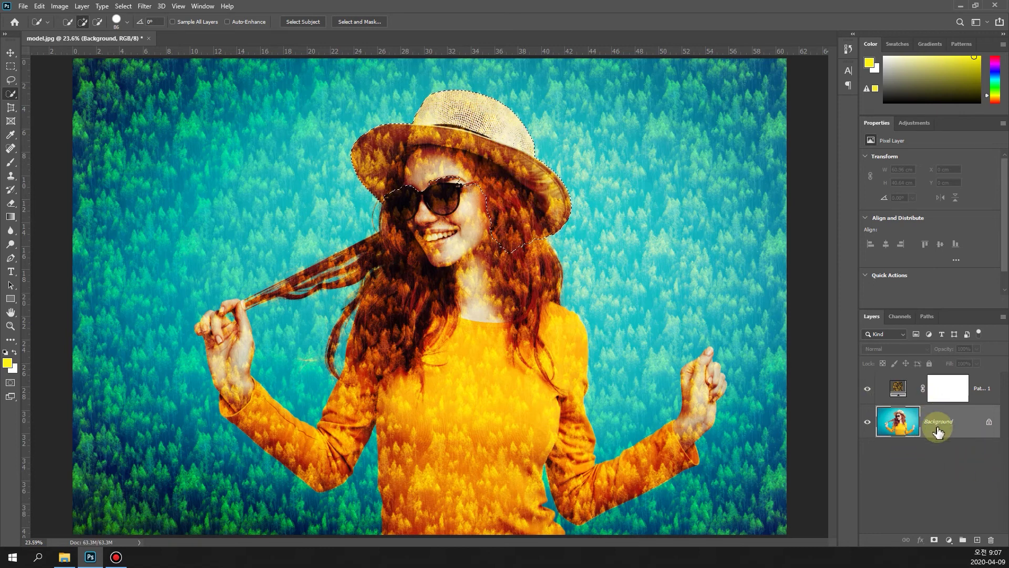
Step: Extend the Quick Selection over the model's face, hair, body, both arms and both hands
left_click(411, 199)
mouse_move(411, 199)
left_mouse_down()
mouse_move(457, 313)
mouse_move(460, 336)
mouse_move(428, 335)
mouse_move(424, 347)
mouse_move(448, 366)
mouse_move(448, 431)
left_mouse_up()
mouse_move(483, 367)
left_mouse_down()
mouse_move(521, 334)
mouse_move(565, 338)
left_mouse_up()
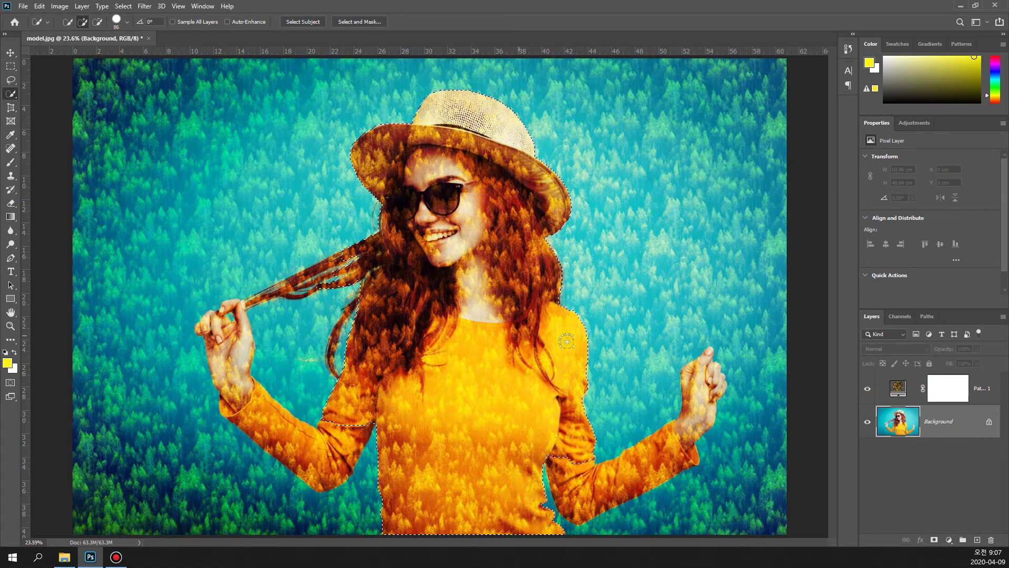
mouse_move(562, 372)
left_mouse_down()
mouse_move(582, 403)
mouse_move(601, 469)
mouse_move(559, 467)
mouse_move(587, 490)
mouse_move(684, 440)
mouse_move(699, 399)
left_mouse_up()
left_click_drag(330, 424, 354, 435)
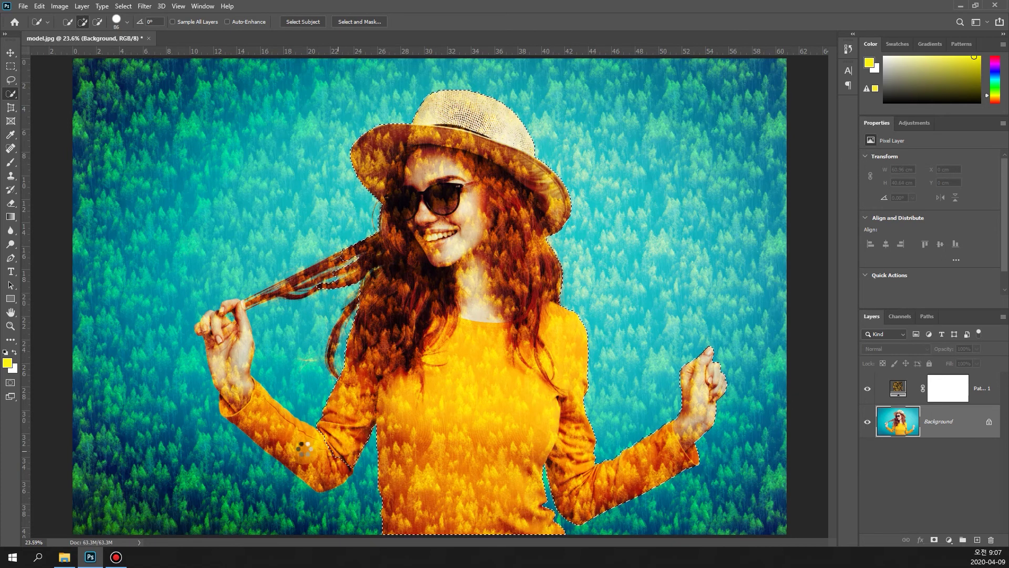
mouse_move(291, 437)
left_mouse_down()
mouse_move(259, 396)
mouse_move(233, 387)
mouse_move(235, 322)
left_mouse_up()
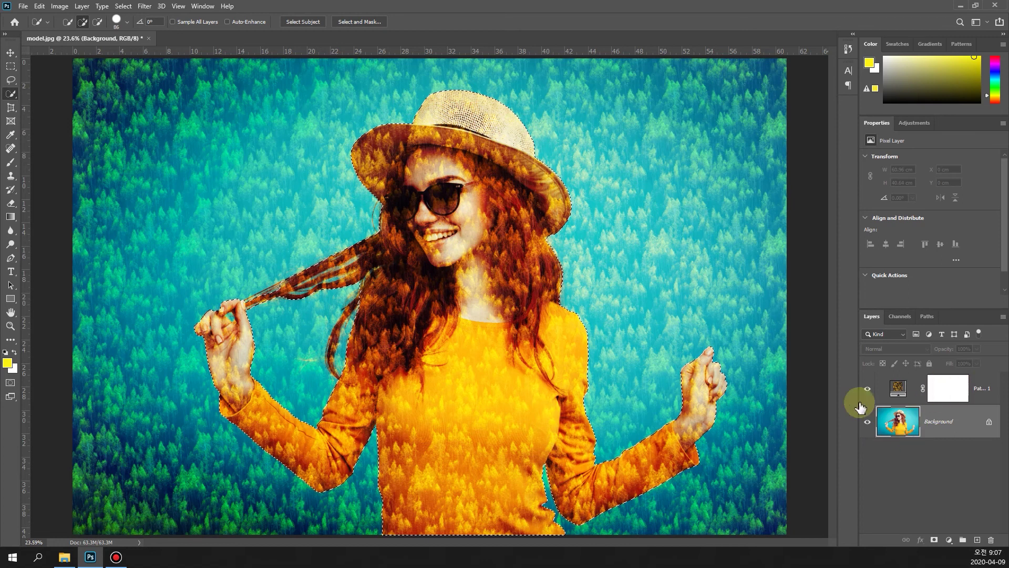
Step: Fill the selected model area with Black at 100% opacity on the pattern fill layer's mask and deselect
left_click(944, 398)
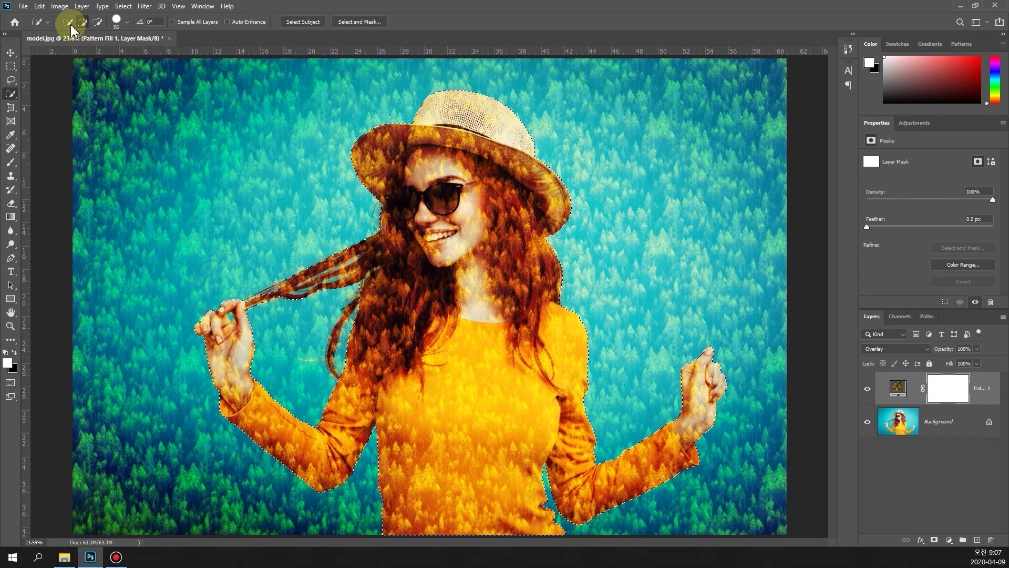
left_click(39, 7)
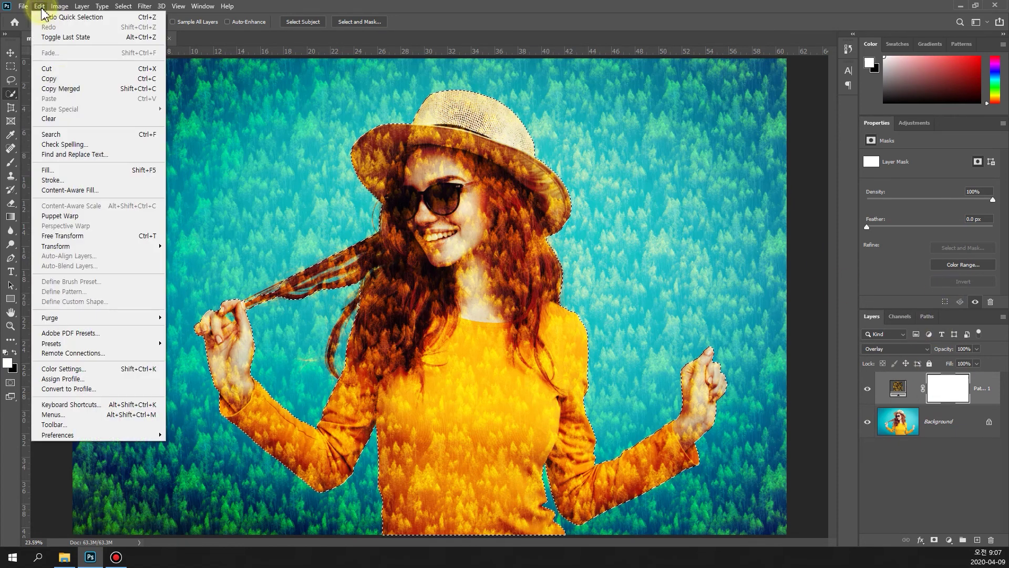
left_click(77, 178)
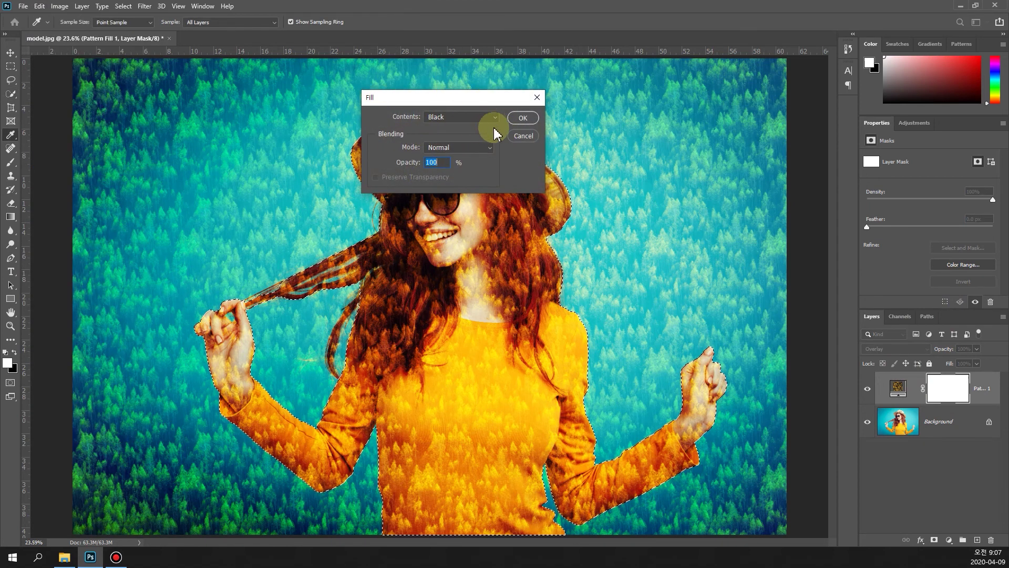
left_click(522, 120)
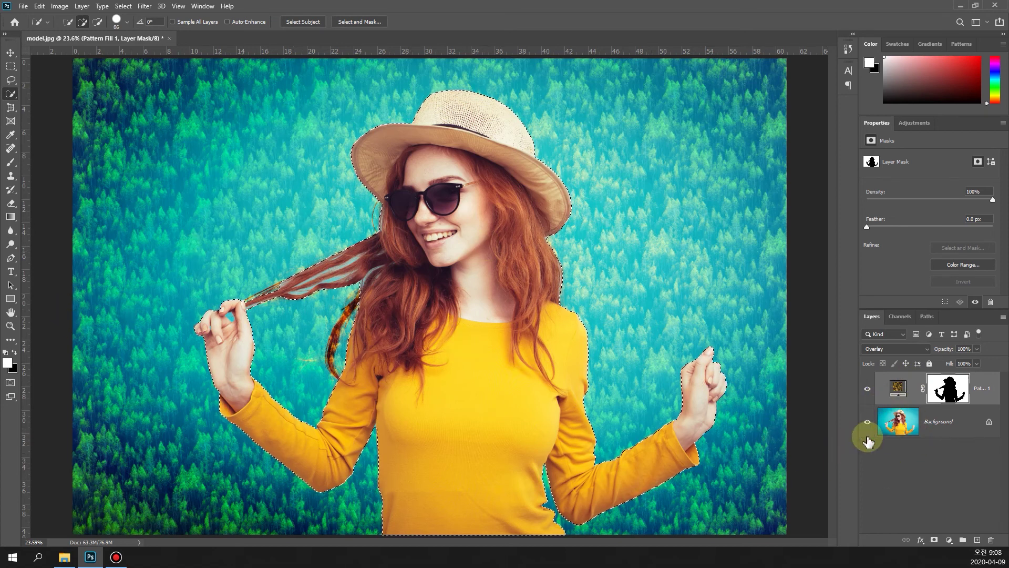
key("ctrl+d")
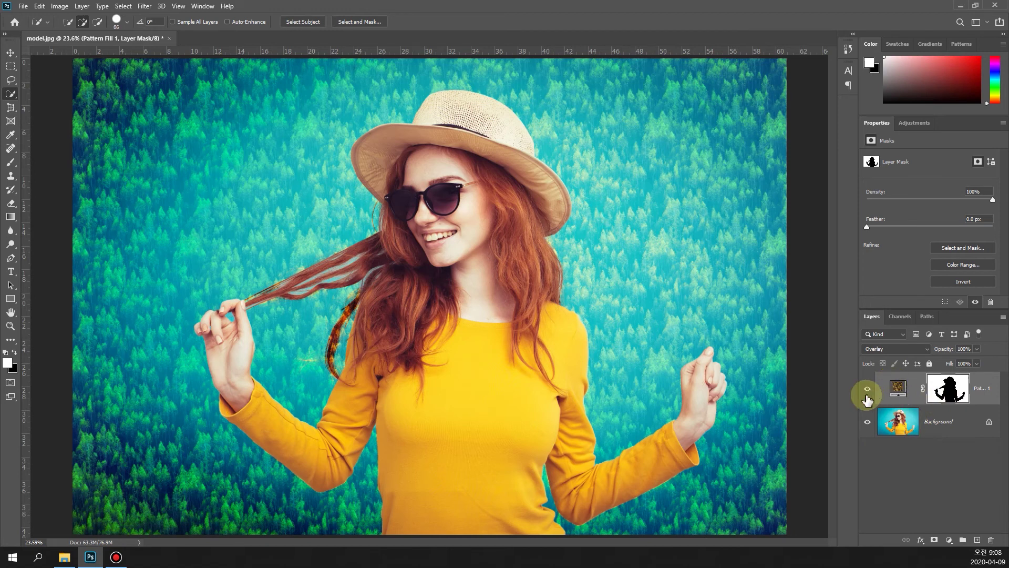
Step: Reopen the pattern fill layer's settings and switch it to the first pattern of the Trees group
left_click(893, 392)
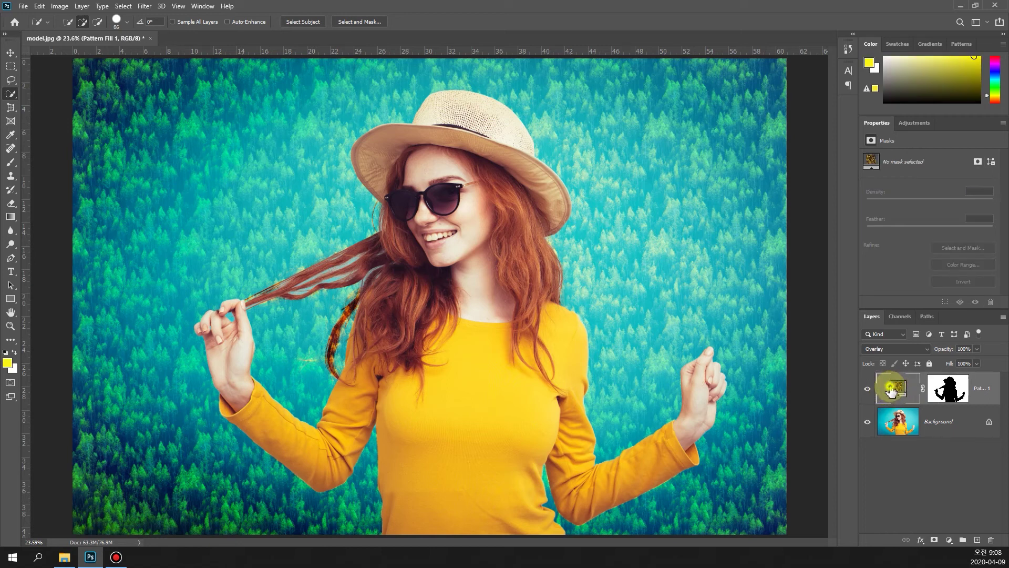
double_click(890, 392)
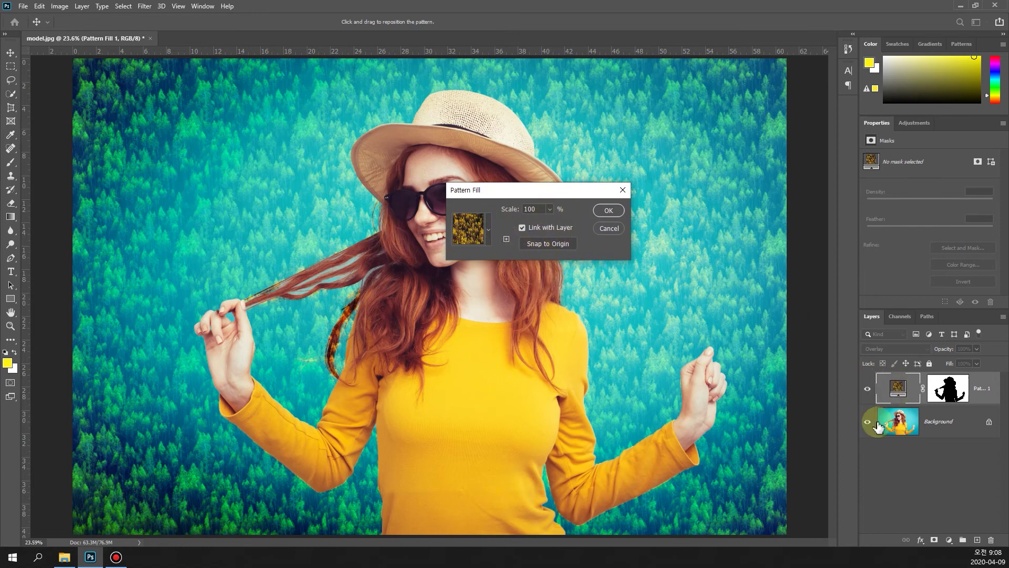
left_click(487, 229)
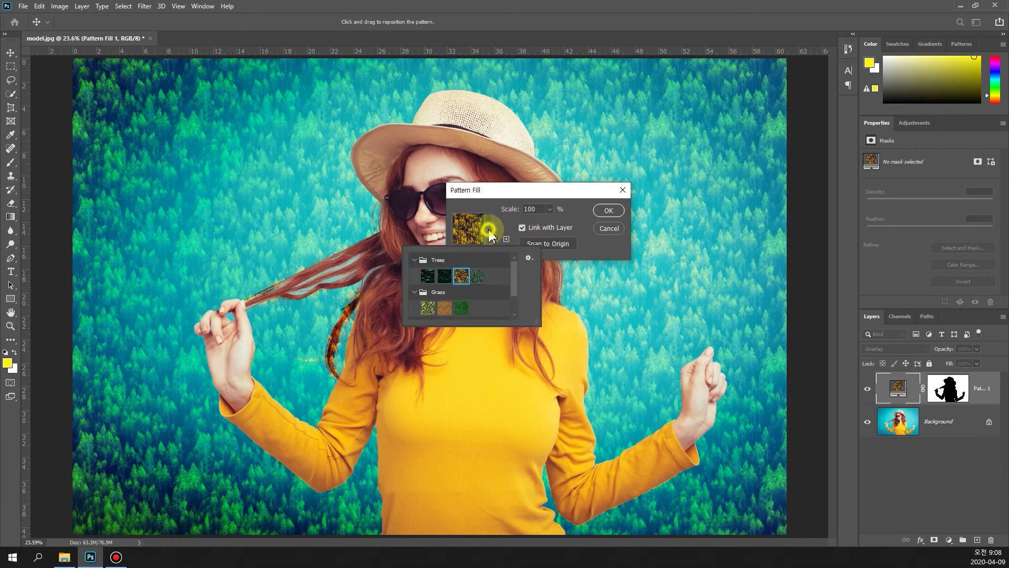
left_click(429, 276)
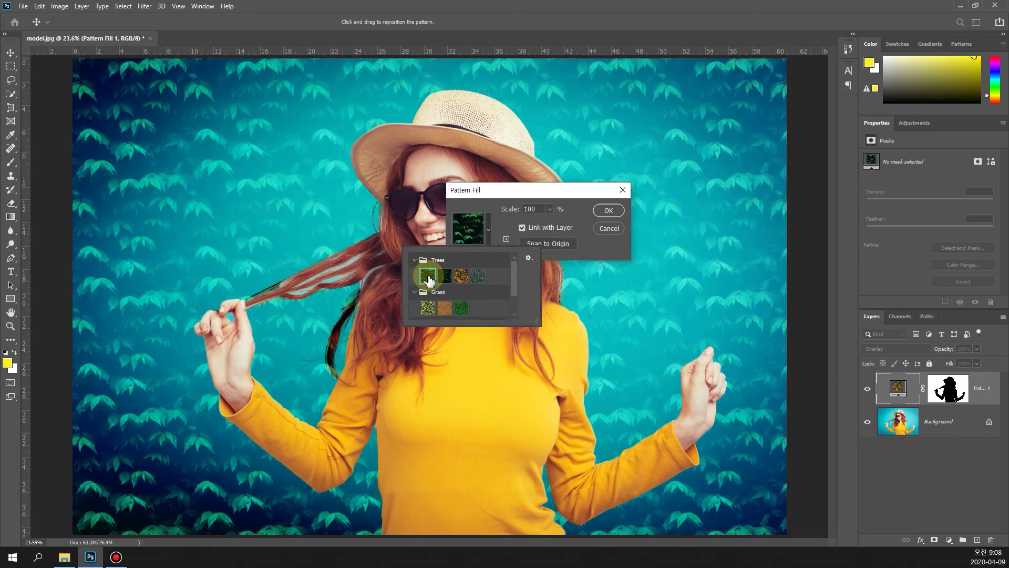
Step: Try the first Grass pattern, then the fourth and third Trees patterns on the fill
left_click(492, 235)
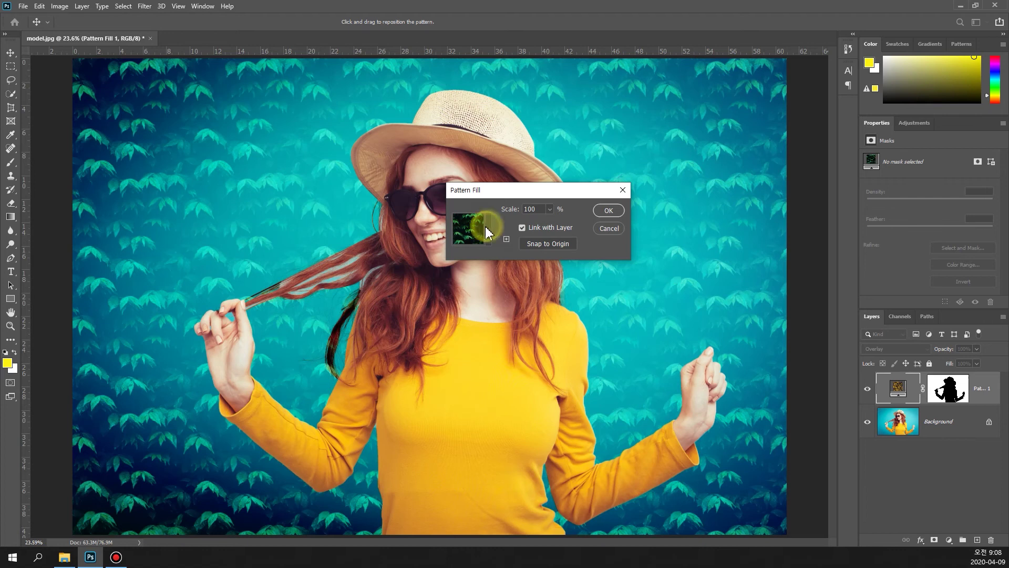
left_click(487, 230)
left_click(434, 307)
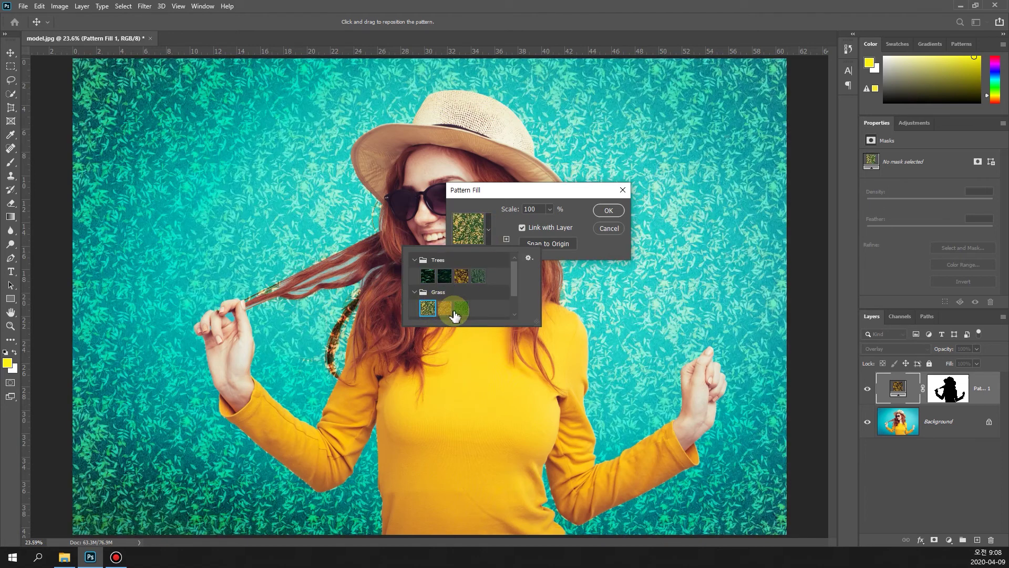
left_click(478, 278)
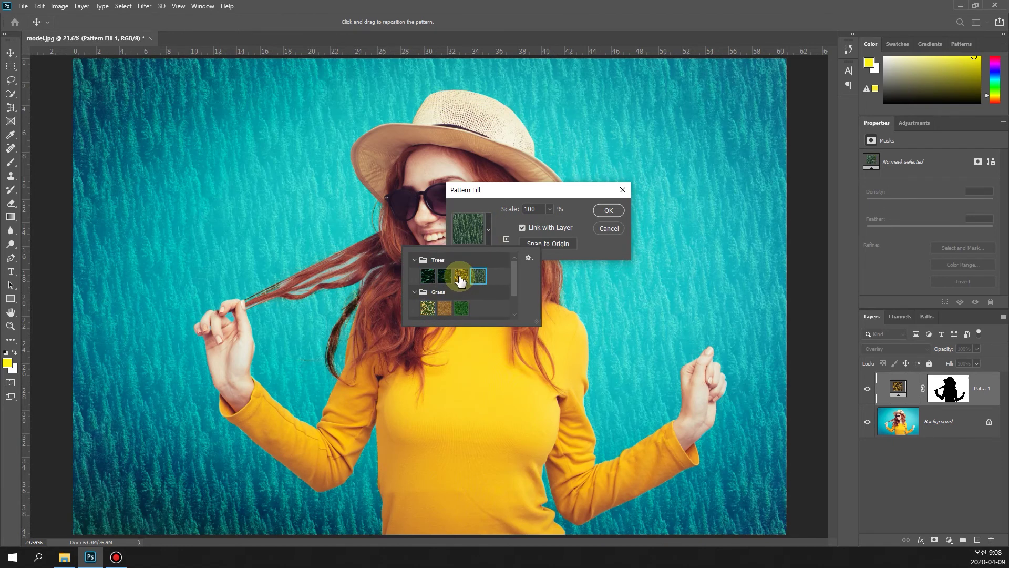
left_click(461, 277)
Step: Choose the dark leaf pattern, first in the Trees group, and accept the fill at 100% scale
left_click(426, 277)
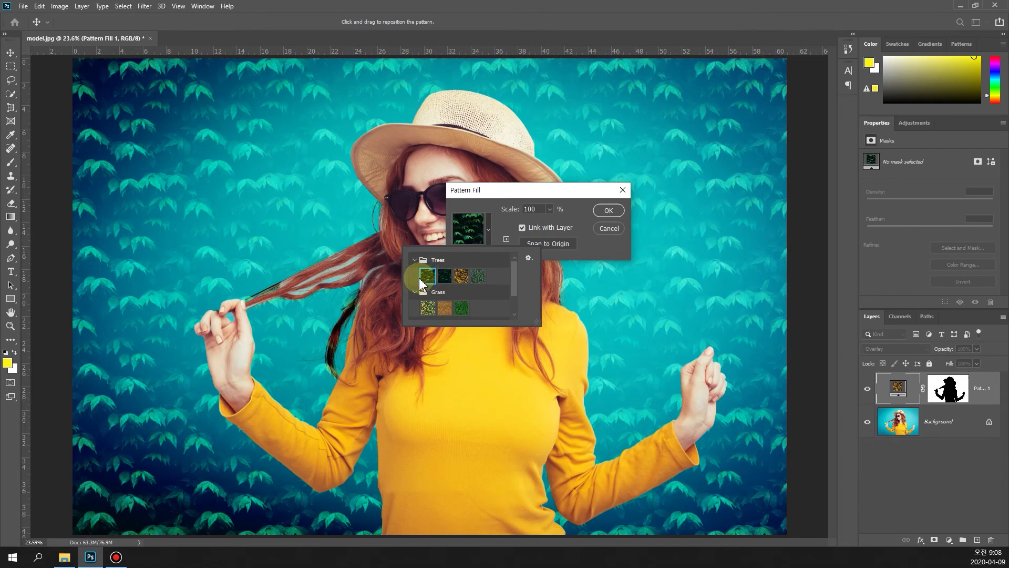
left_click(608, 213)
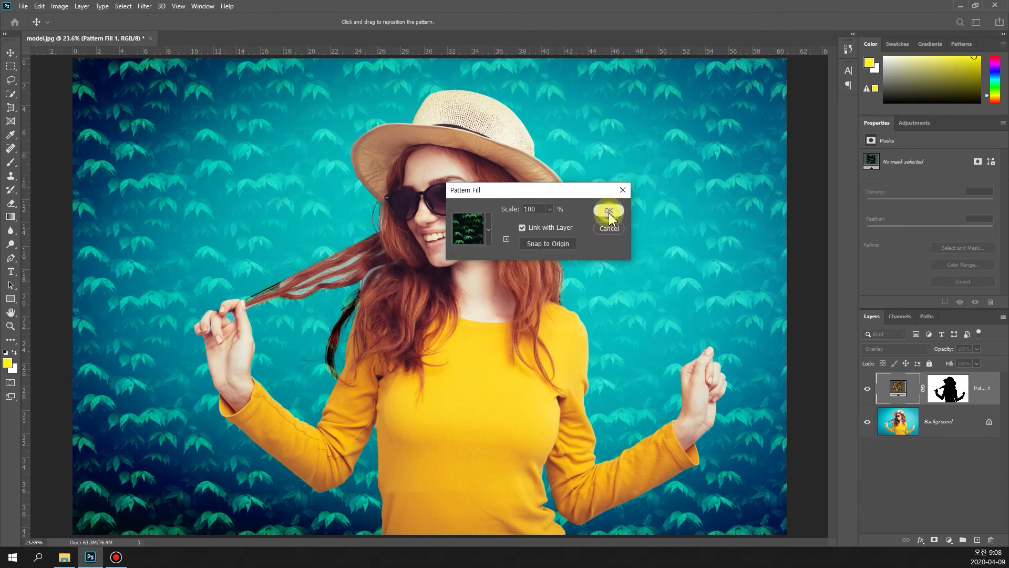
left_click(608, 210)
key("w")
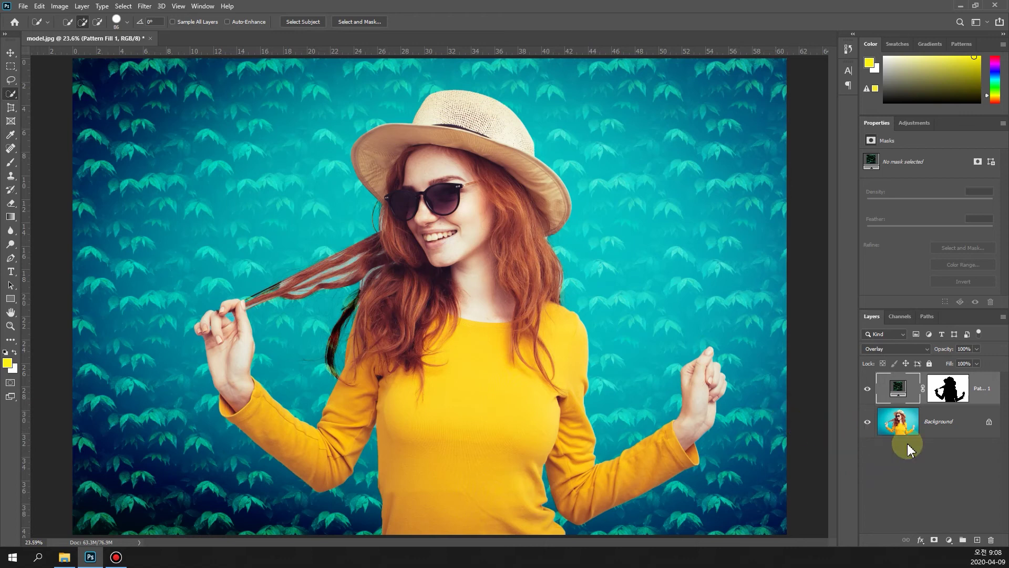
Step: Delete the pattern fill layer so that only the Background layer is left
key("shift+alt+n")
key("ctrl+n")
left_click(945, 500)
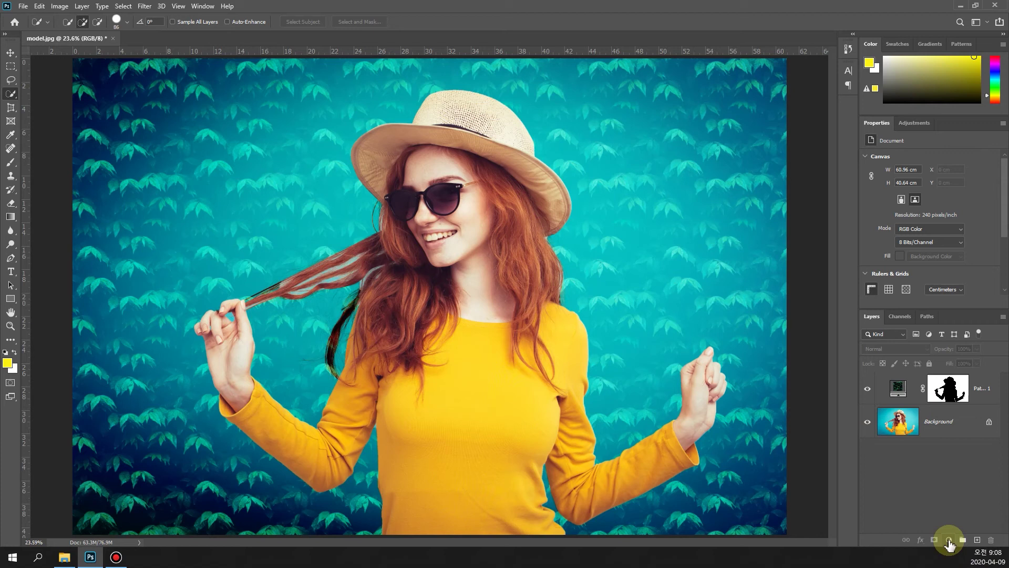
left_click(900, 398)
left_click(991, 540)
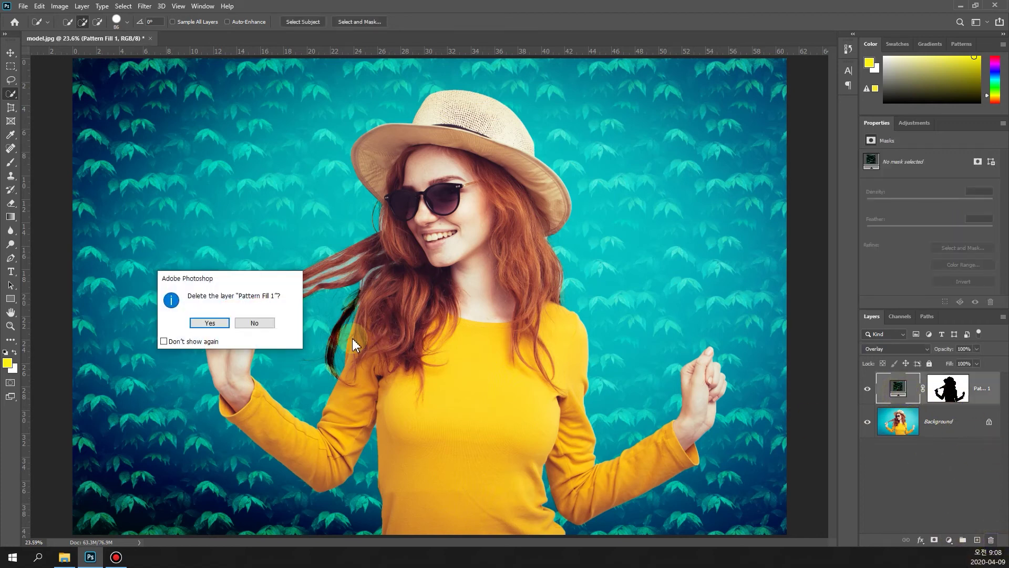
left_click(210, 323)
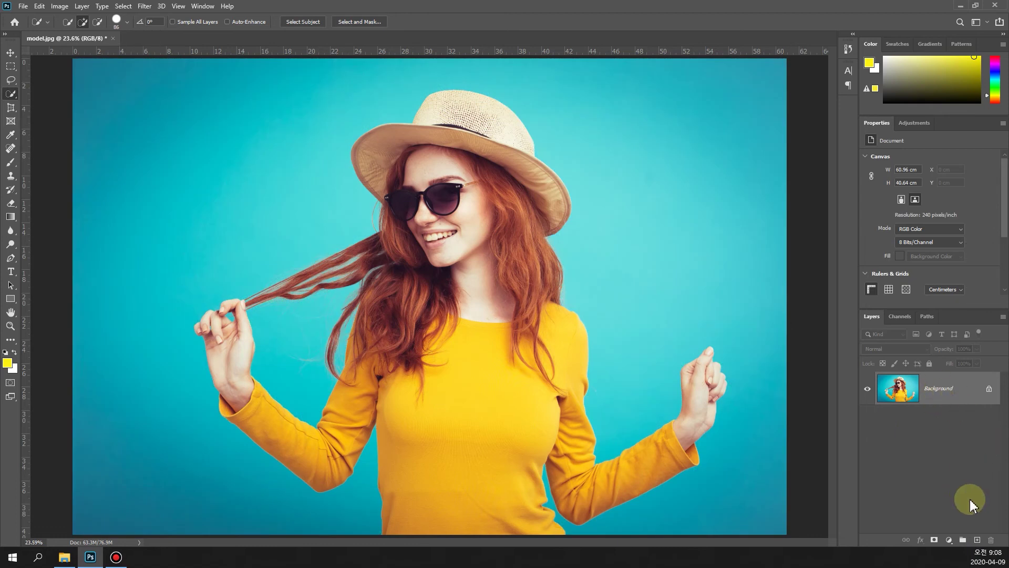
Step: Add a Brightness/Contrast adjustment layer with Brightness -4 and Contrast 77
left_click(950, 540)
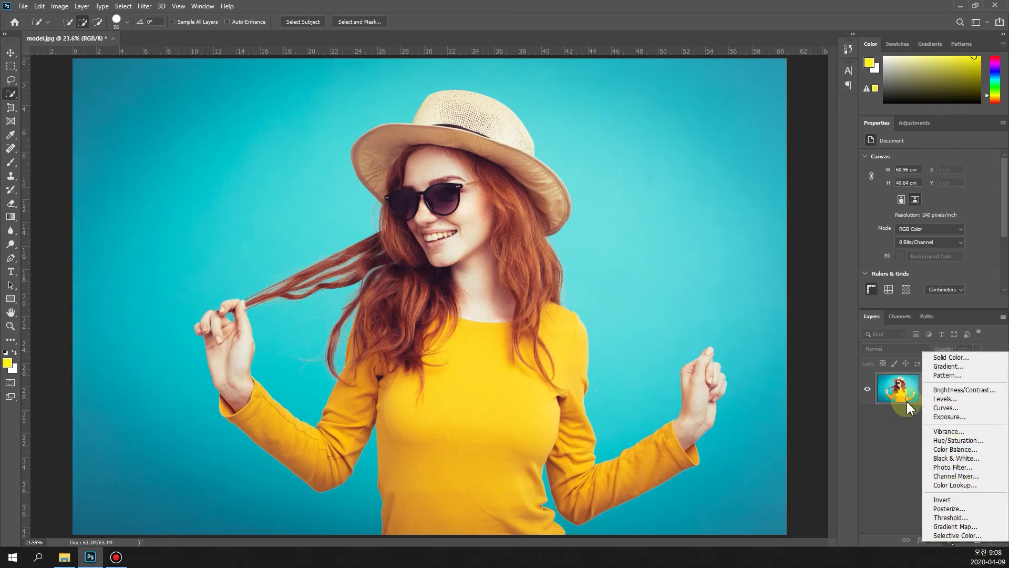
left_click(954, 390)
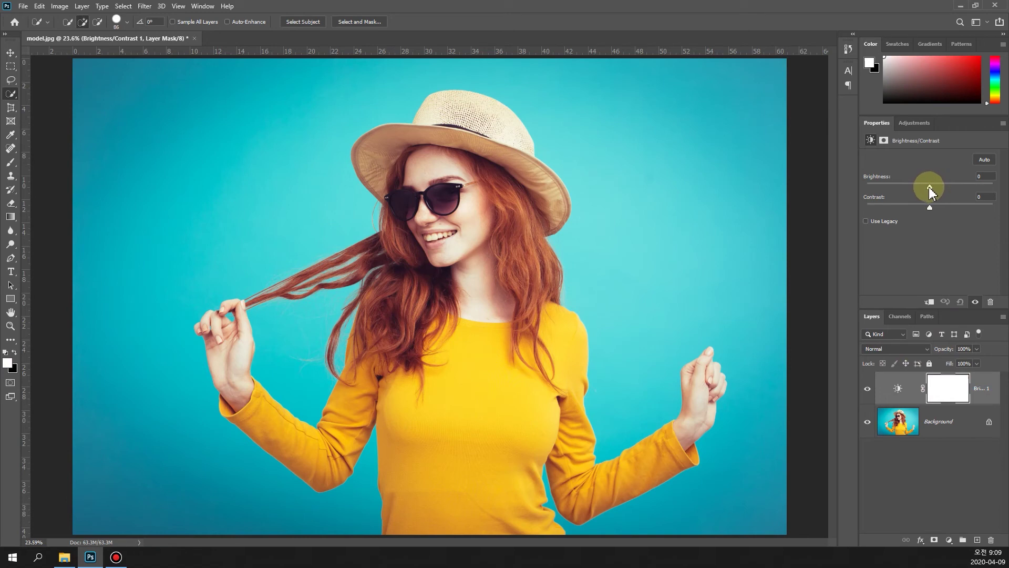
left_click_drag(929, 188, 978, 205)
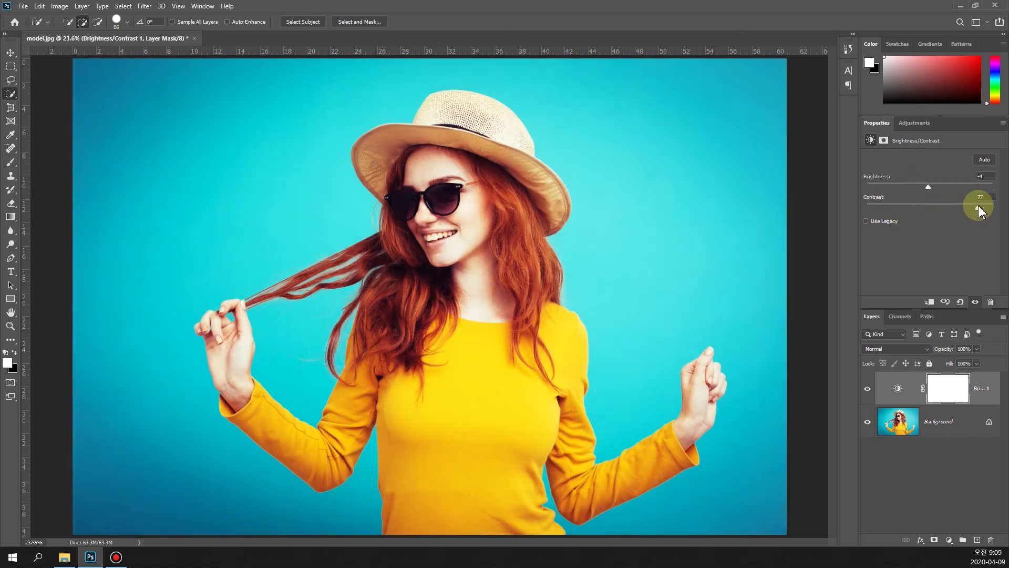
Step: Toggle the Brightness/Contrast layer's visibility to compare the photo before and after the adjustment
left_click(867, 389)
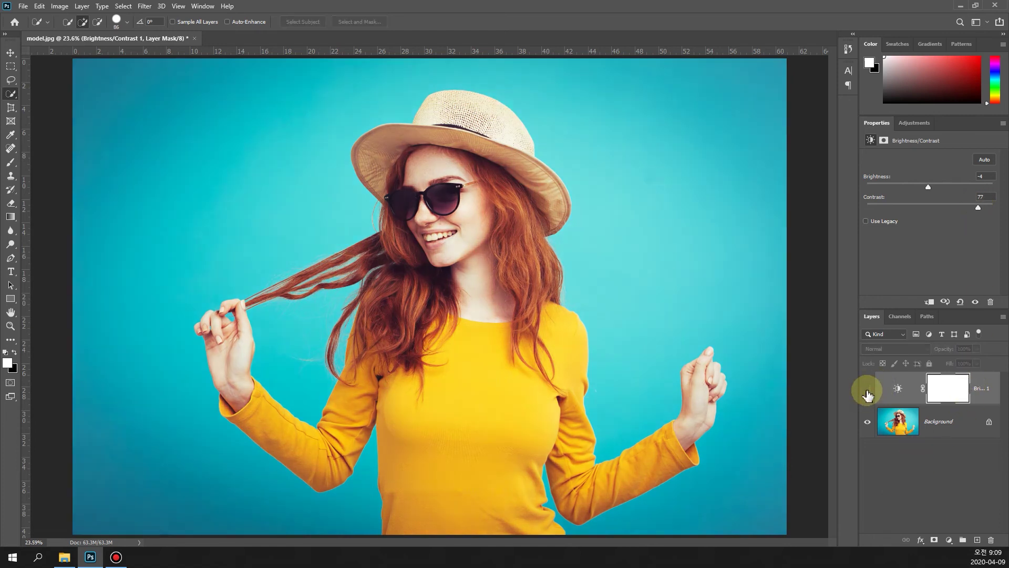
left_click(866, 390)
left_click(865, 390)
left_click(865, 390)
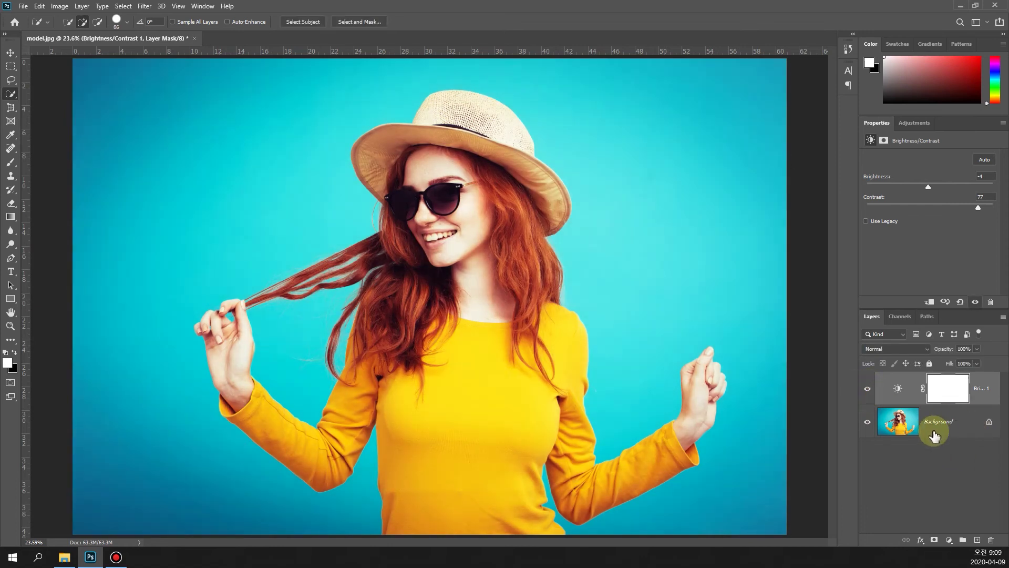
Step: Delete the Brightness/Contrast layer's mask and the adjustment layer itself
left_click(946, 420)
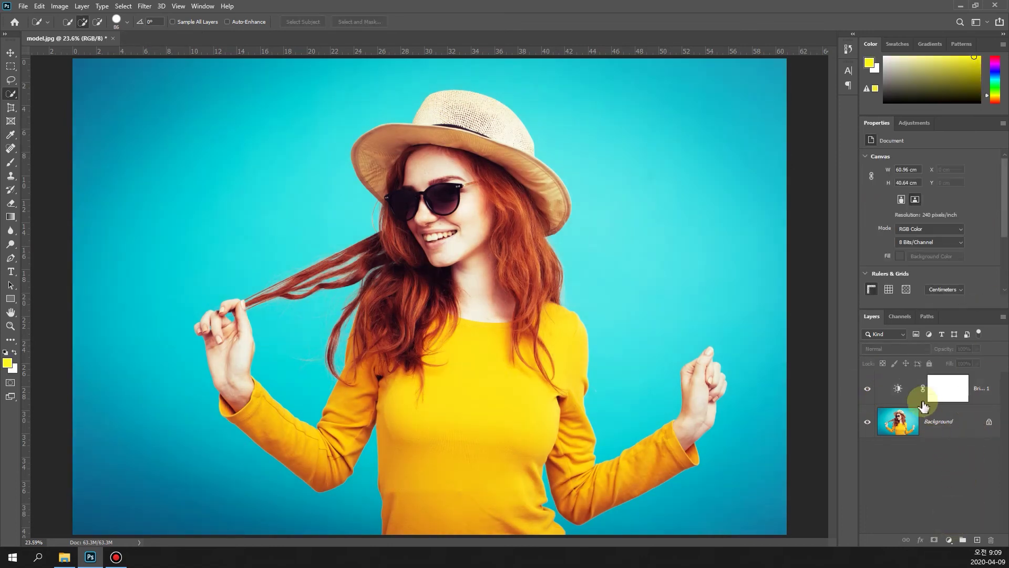
left_click(948, 387)
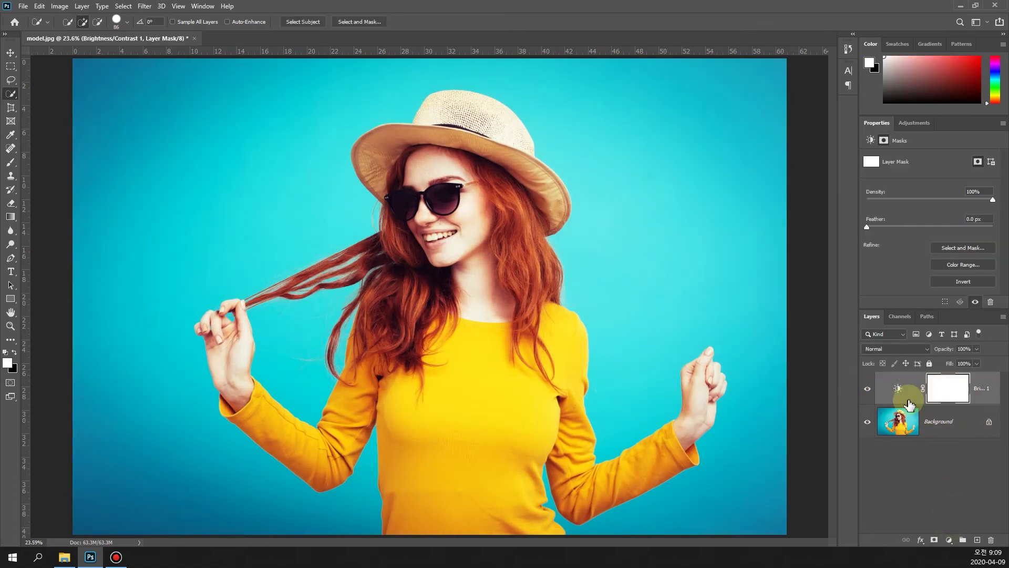
left_click(990, 539)
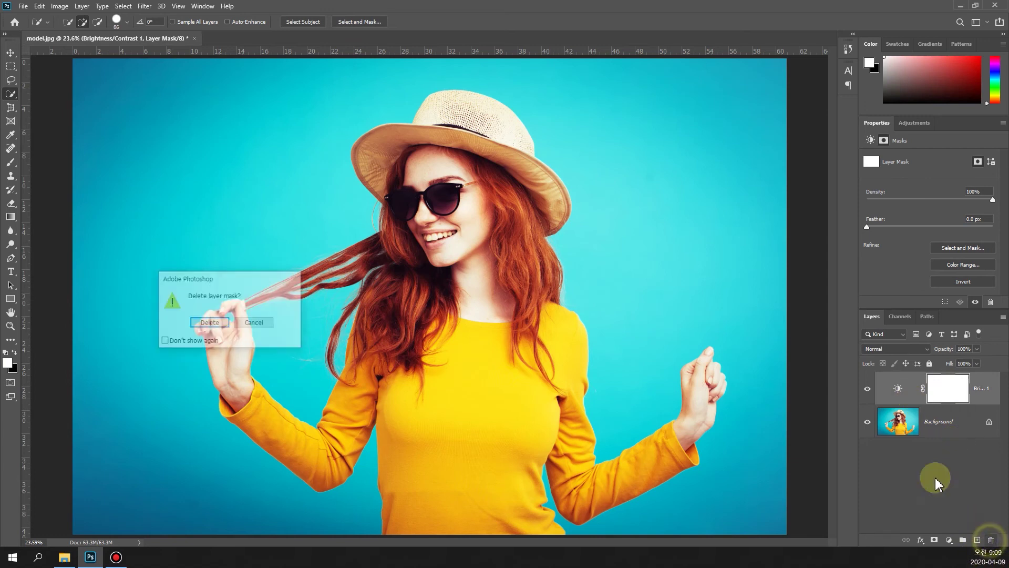
left_click(209, 322)
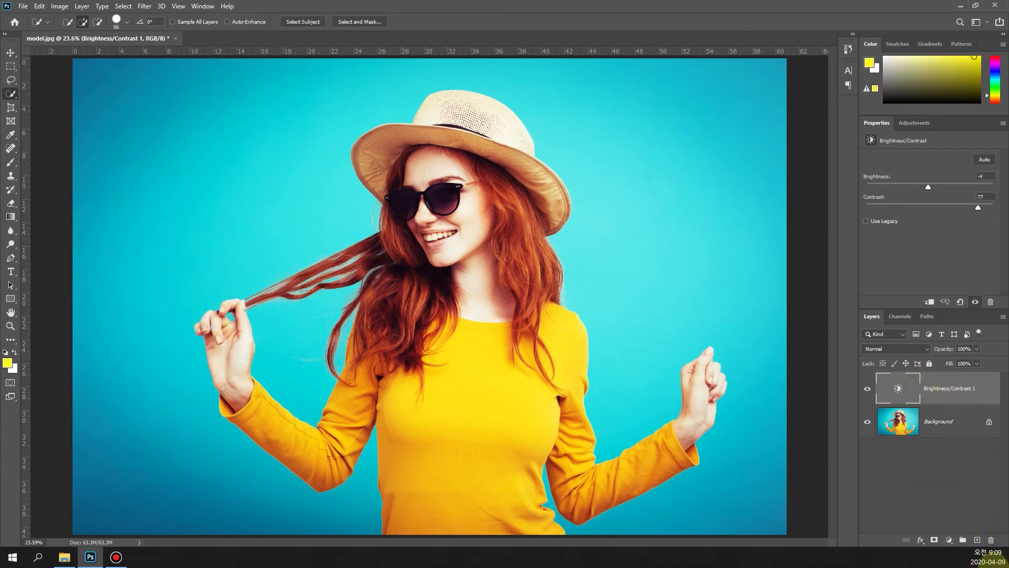
left_click(991, 540)
key("Return")
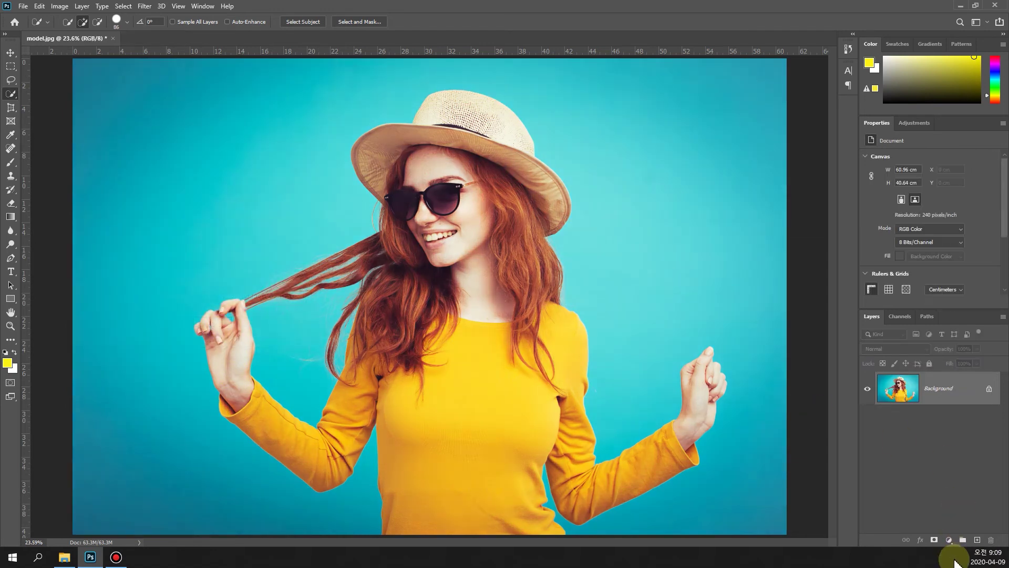
Step: Add an Exposure adjustment layer over the photo with Exposure set to -0.33
left_click(949, 539)
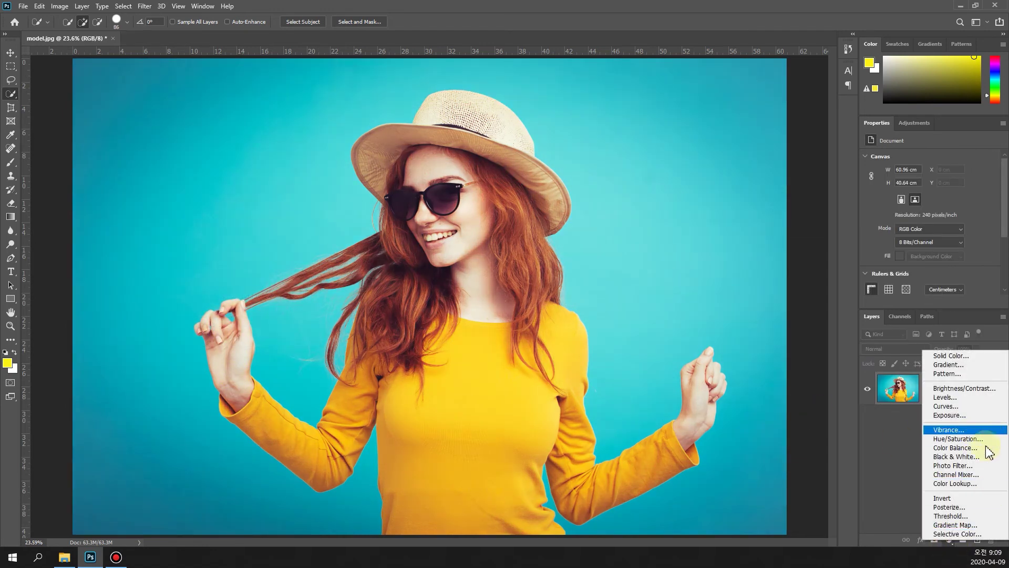
left_click(969, 424)
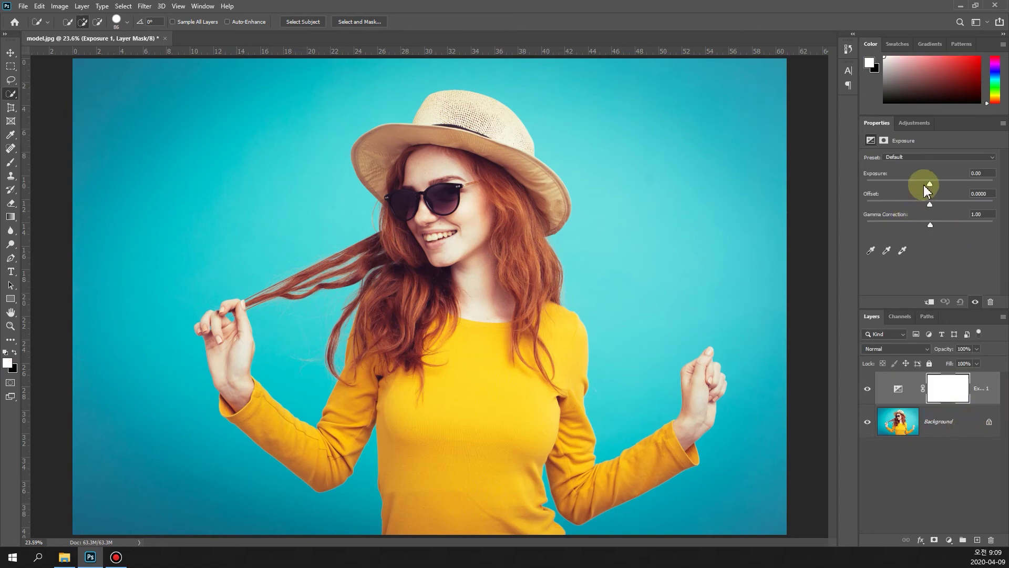
mouse_move(928, 185)
left_mouse_down()
mouse_move(891, 184)
mouse_move(929, 184)
left_mouse_up()
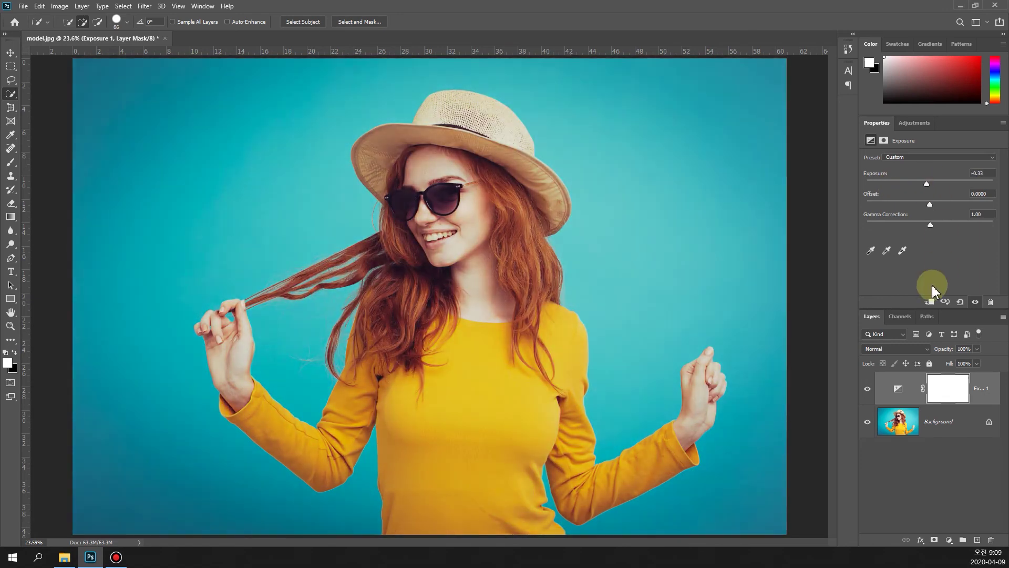
left_click(949, 502)
left_click(902, 387)
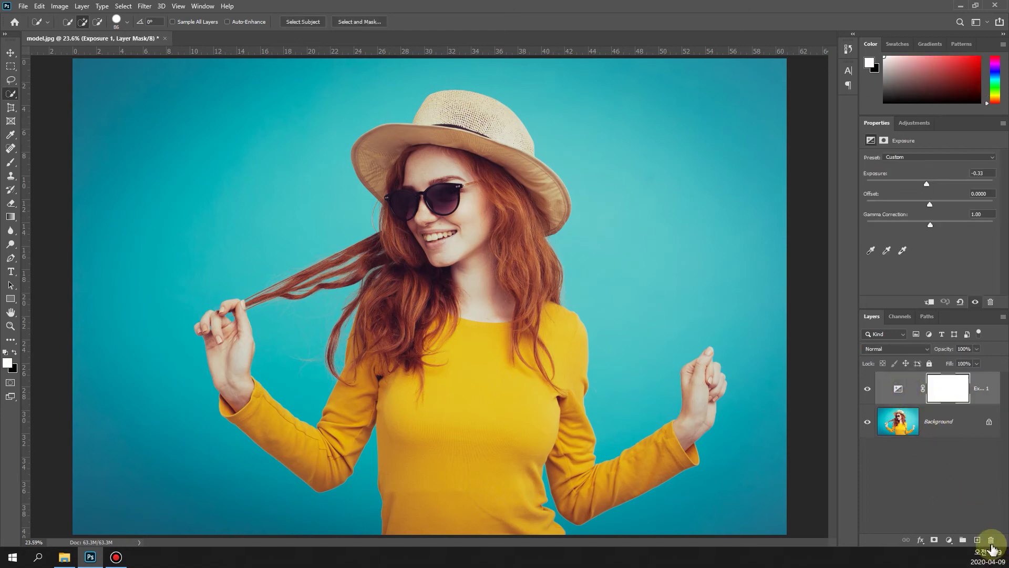
Step: Delete the Exposure layer's mask and the adjustment layer itself
left_click(991, 541)
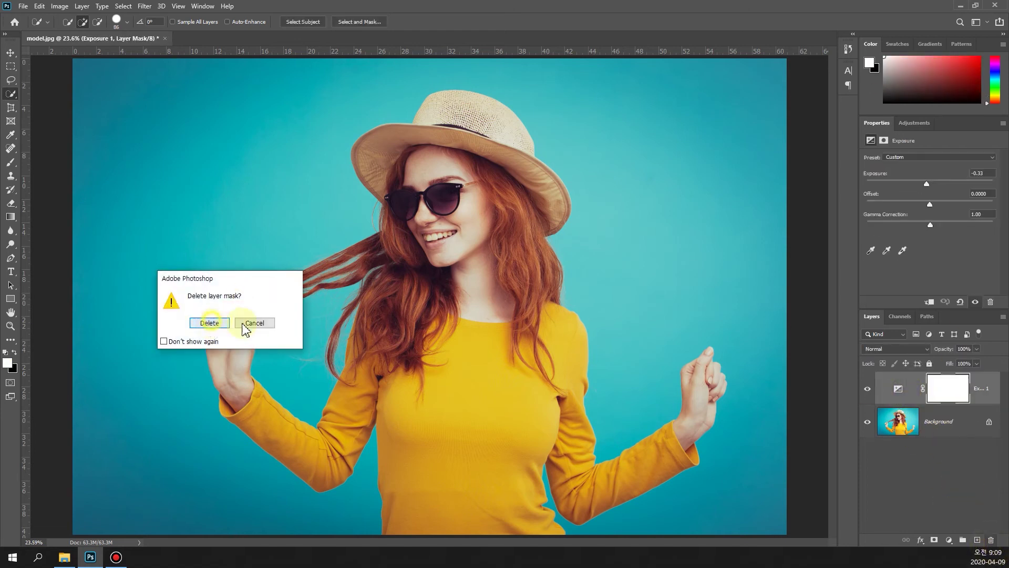
left_click(991, 540)
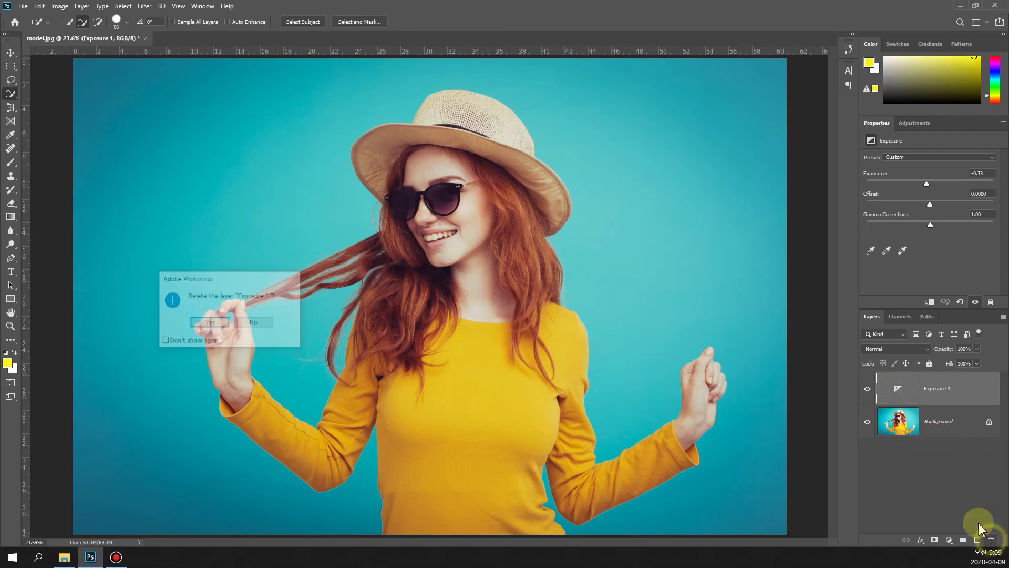
left_click(210, 322)
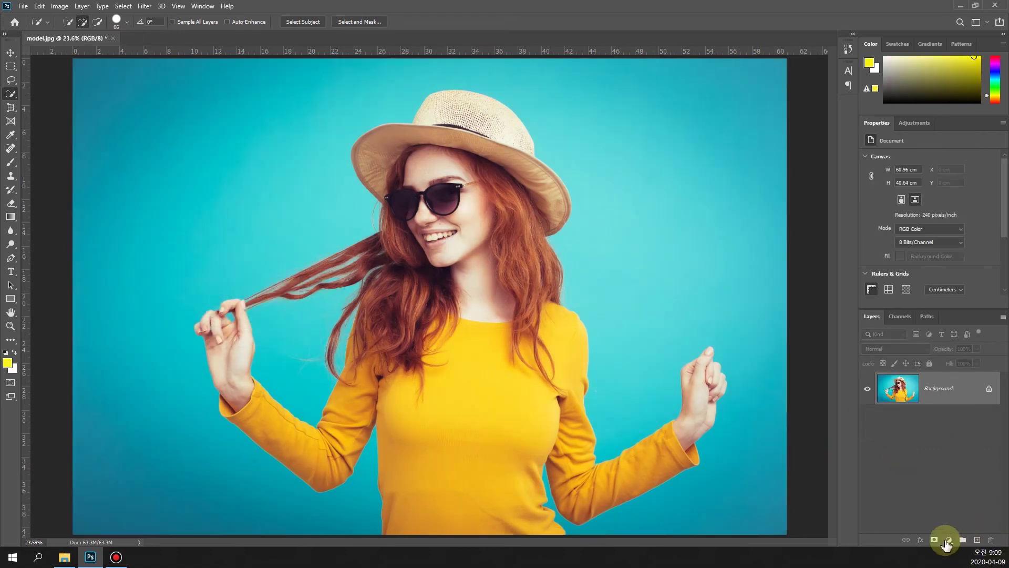
Step: Add a Threshold adjustment layer over the photo and target its adjustment thumbnail instead of its mask
left_click(949, 541)
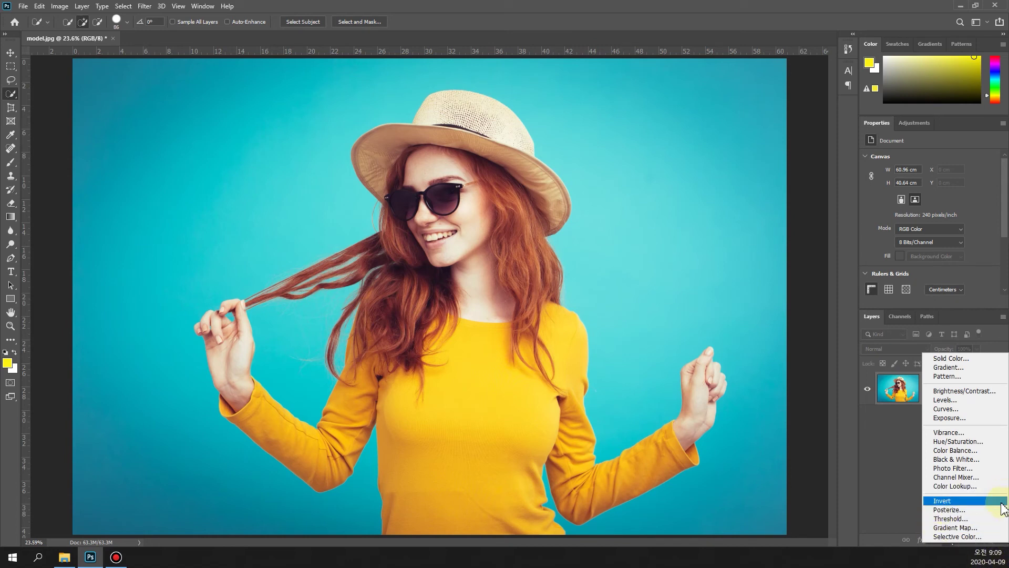
left_click(965, 518)
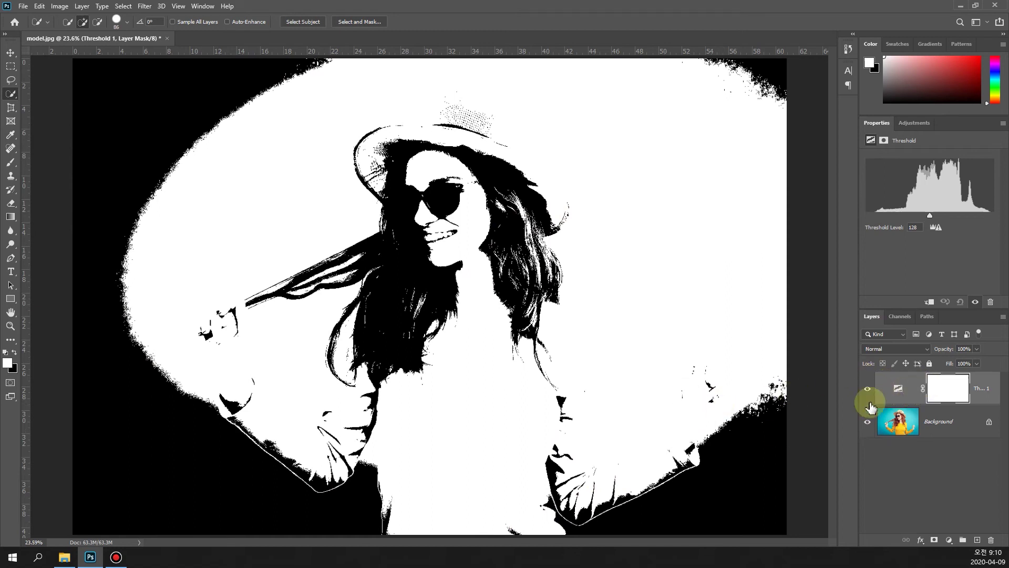
left_click(898, 389)
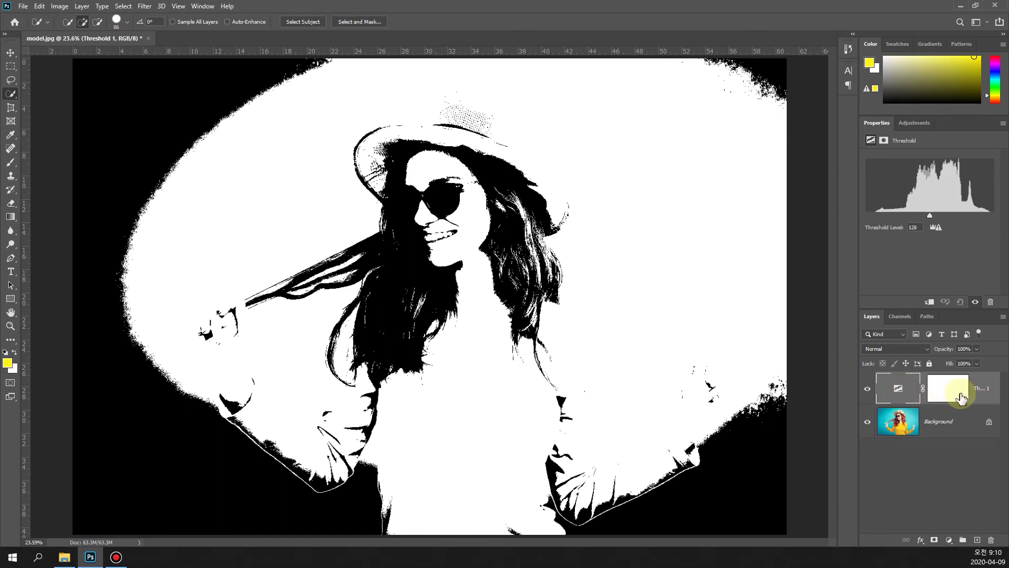
left_click(950, 392)
left_click(896, 389)
Step: Quick-select the dark hair and sunglasses area, fill it with black on the Threshold layer's mask, and deselect
mouse_move(399, 203)
left_mouse_down()
mouse_move(409, 255)
mouse_move(384, 213)
left_mouse_up()
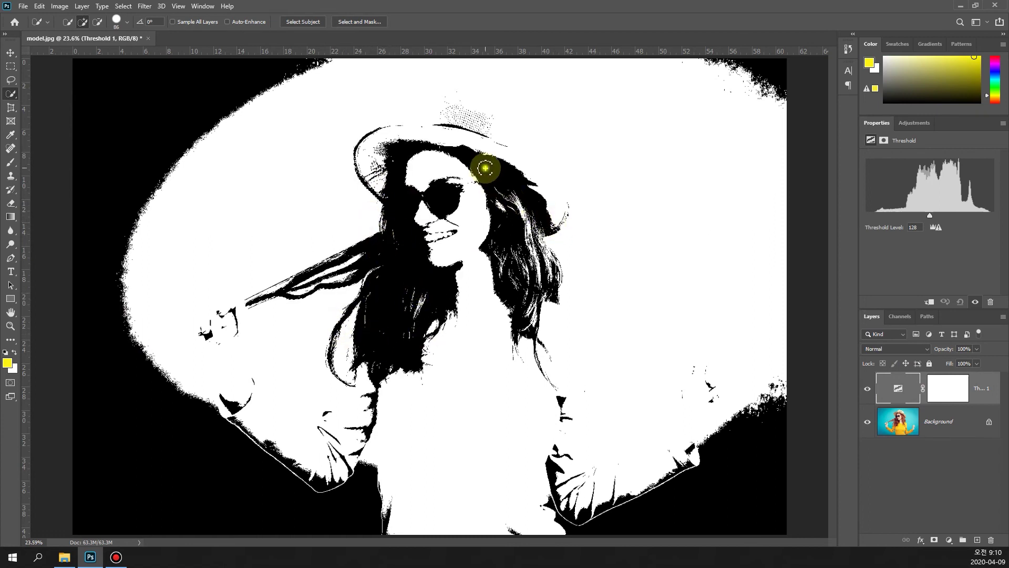
left_click(502, 239)
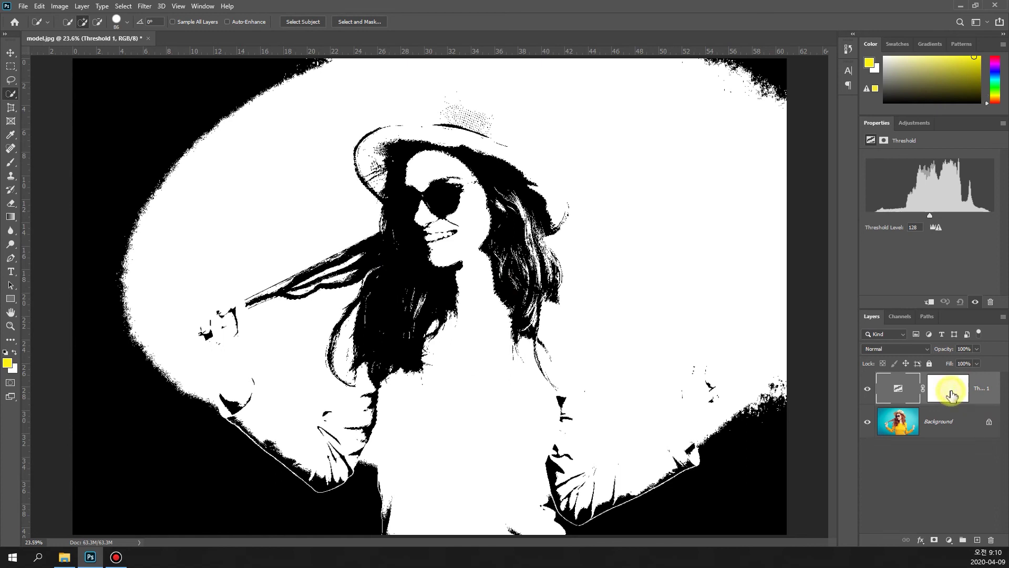
left_click(950, 392)
left_click(39, 6)
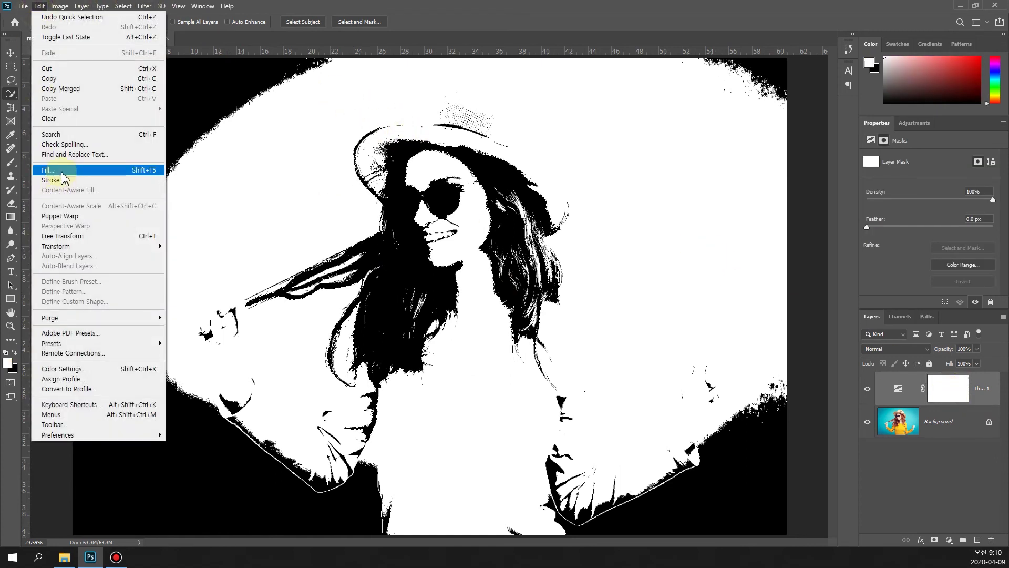
left_click(62, 170)
left_click(522, 117)
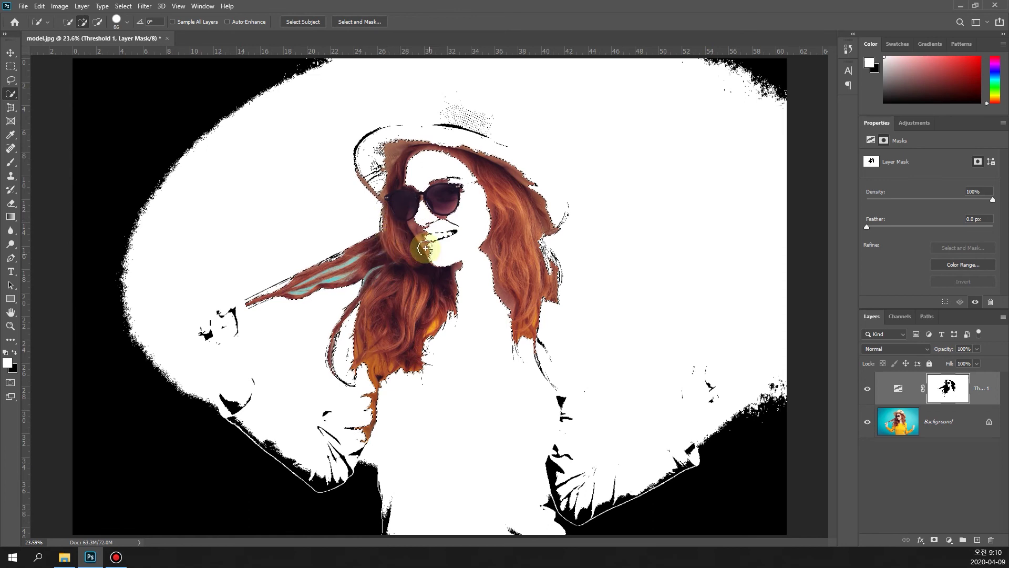
left_click(500, 275)
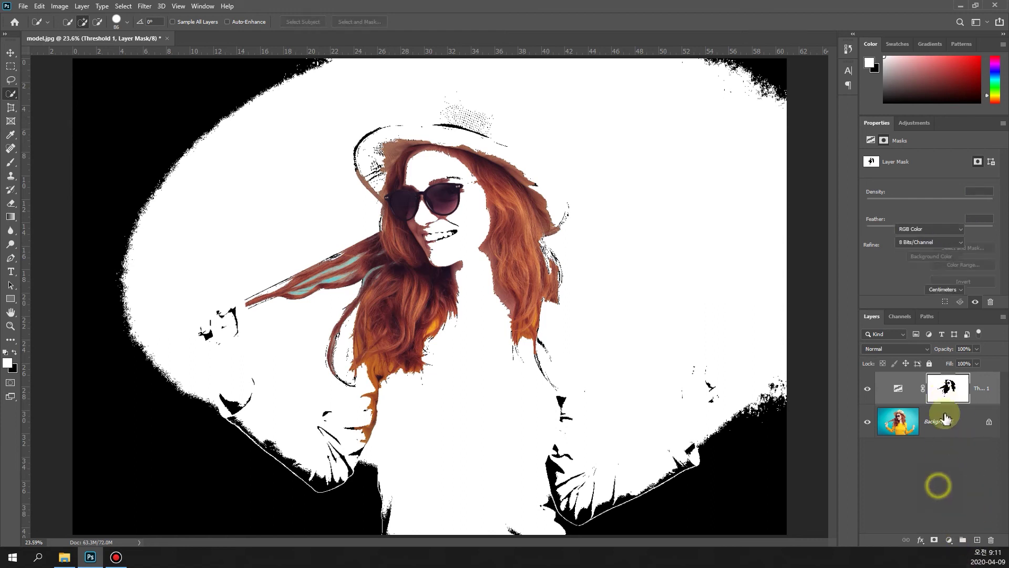
Step: Delete the Threshold layer's mask and the adjustment layer itself
left_click(990, 540)
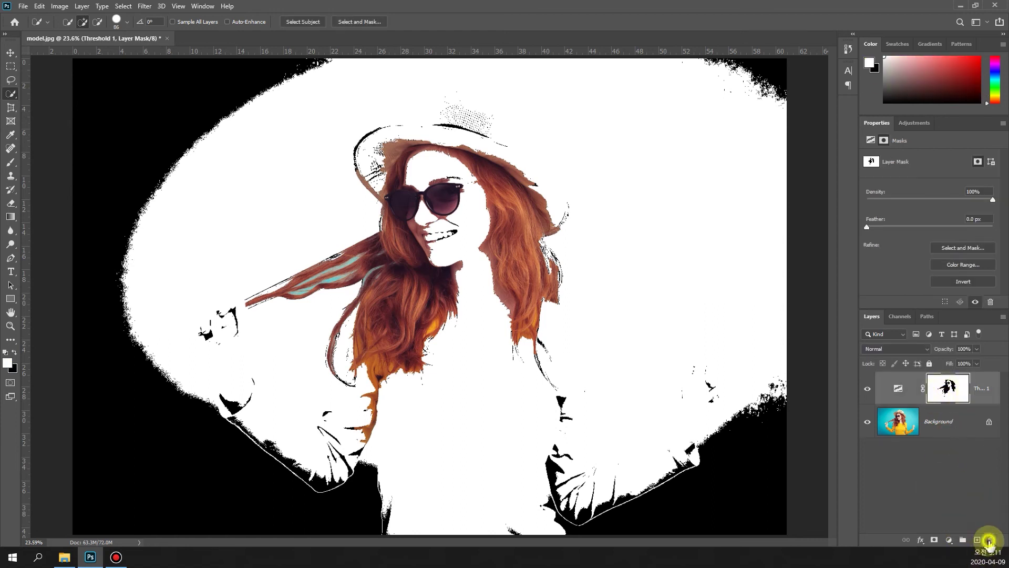
left_click(209, 324)
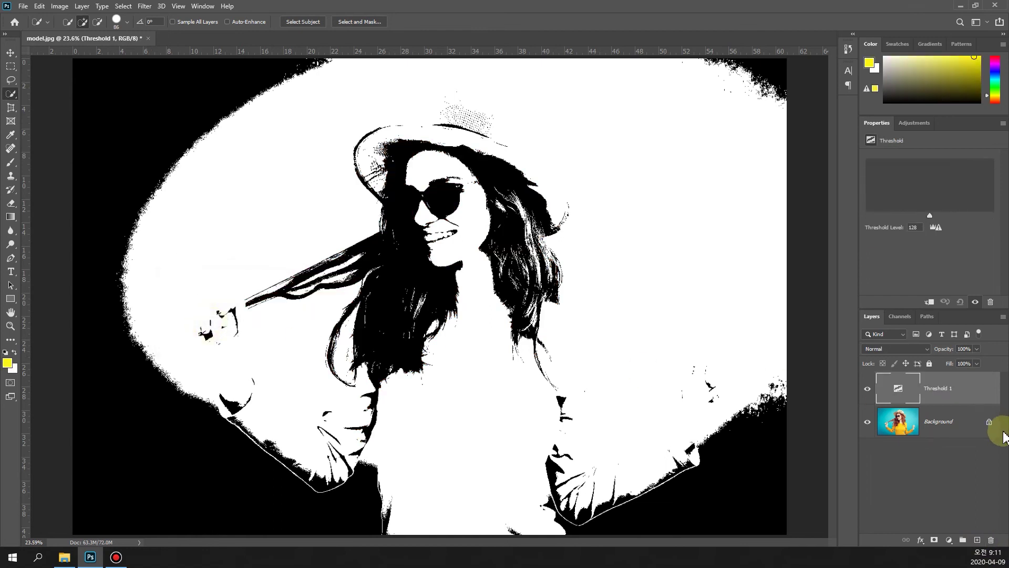
left_click(990, 540)
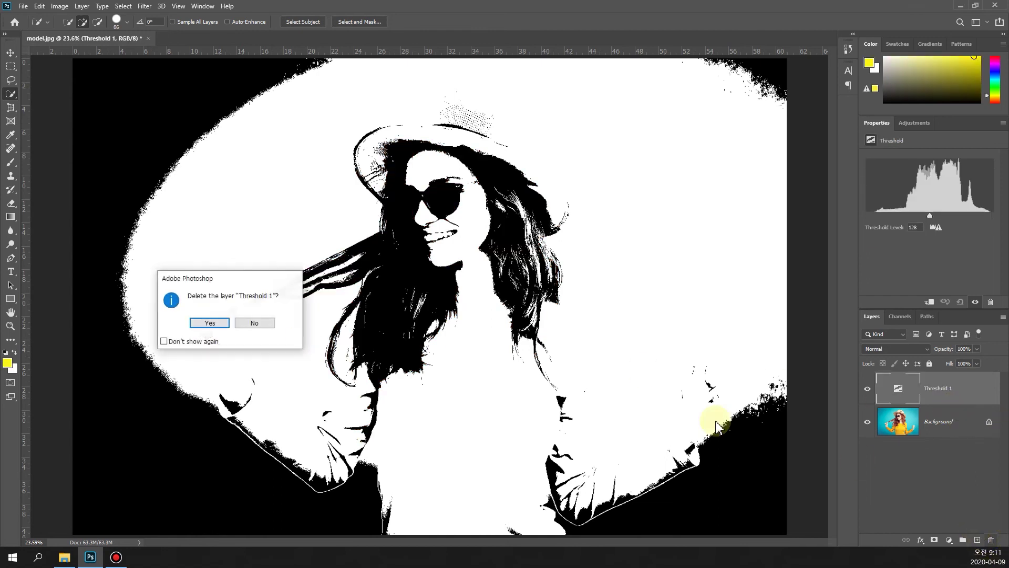
left_click(202, 330)
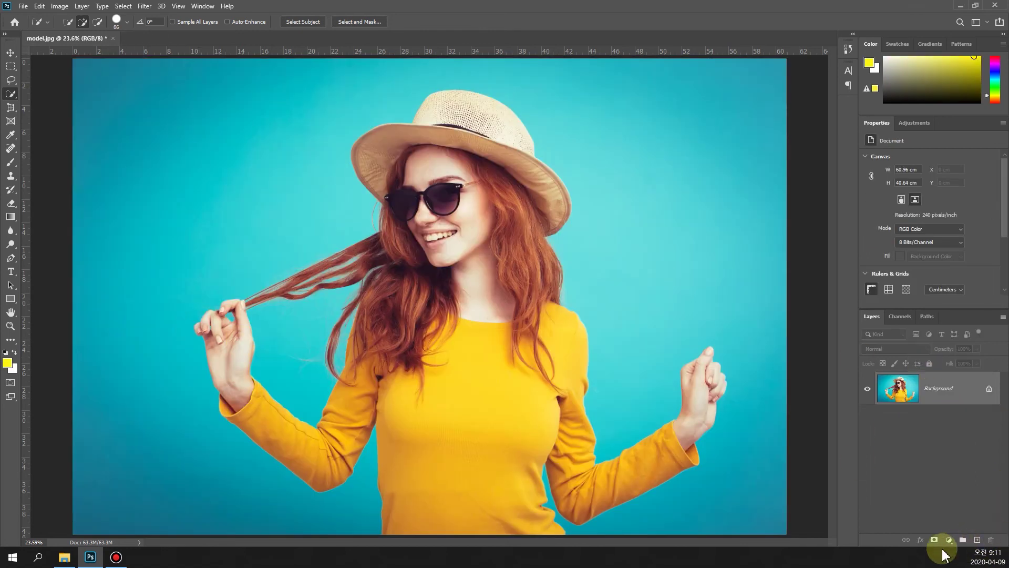
Step: Add a Curves adjustment layer and shape an S-curve by raising the highlights and lowering the shadows
left_click(949, 540)
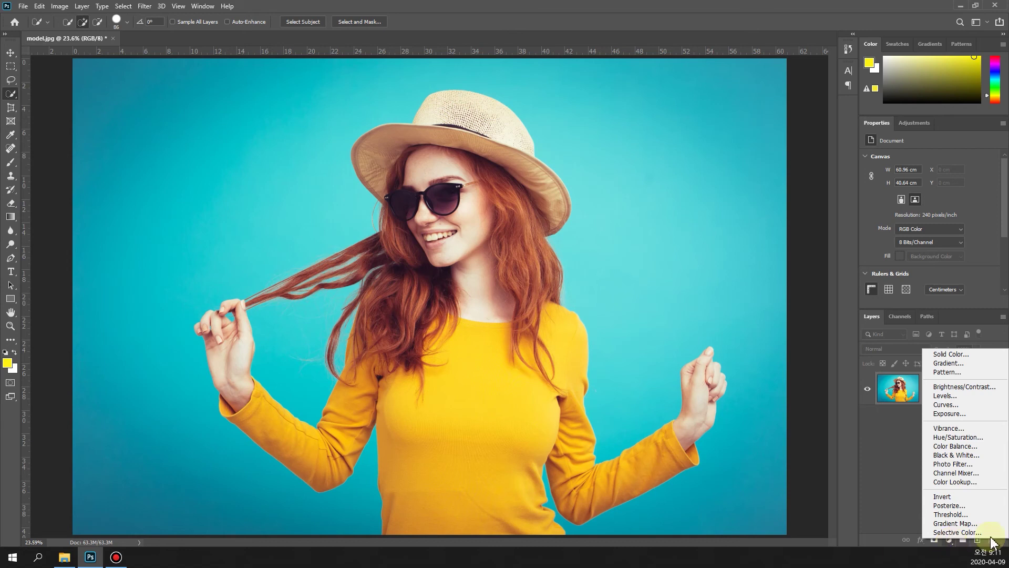
left_click(958, 405)
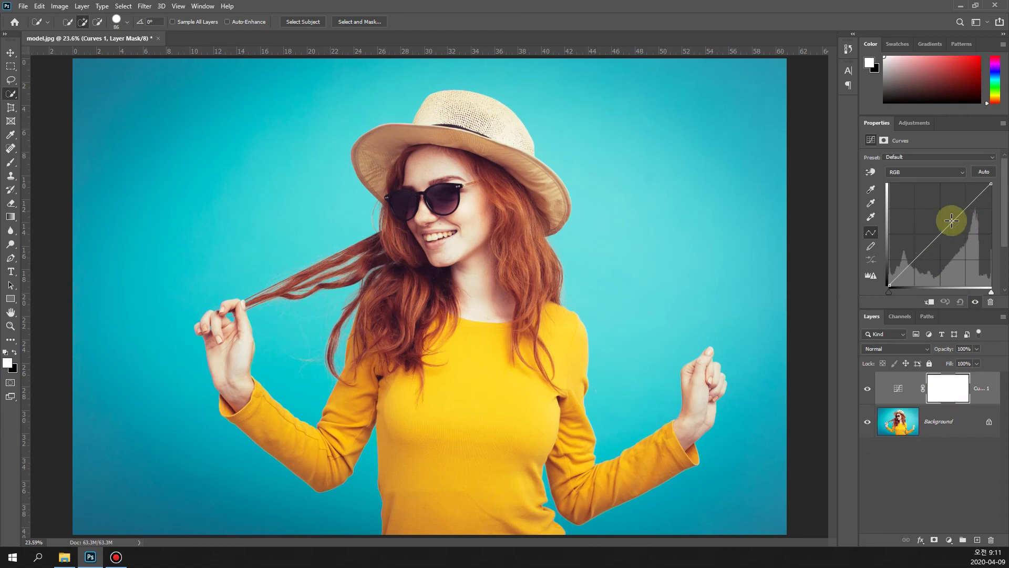
left_click_drag(958, 217, 954, 213)
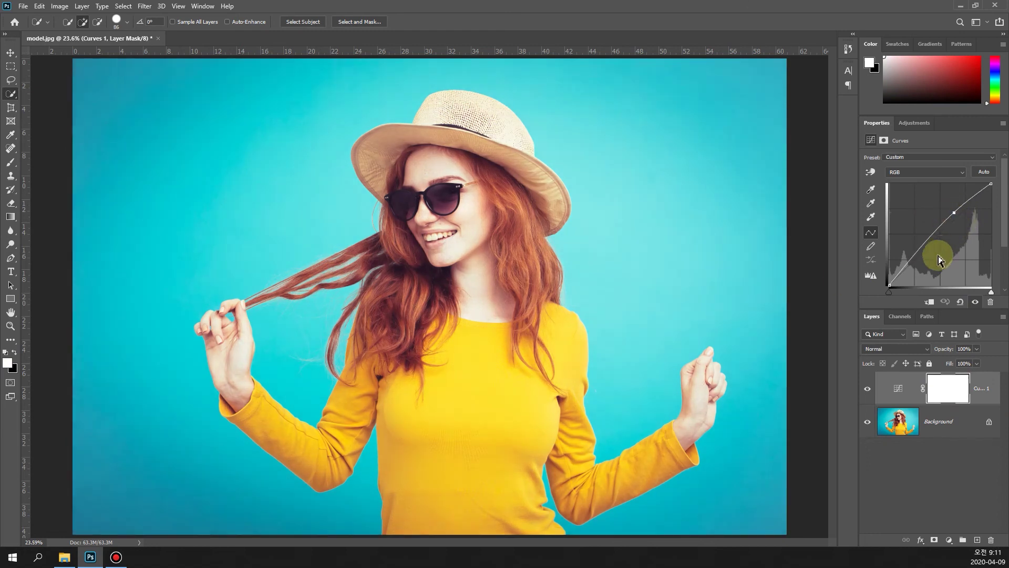
left_click_drag(914, 254, 928, 254)
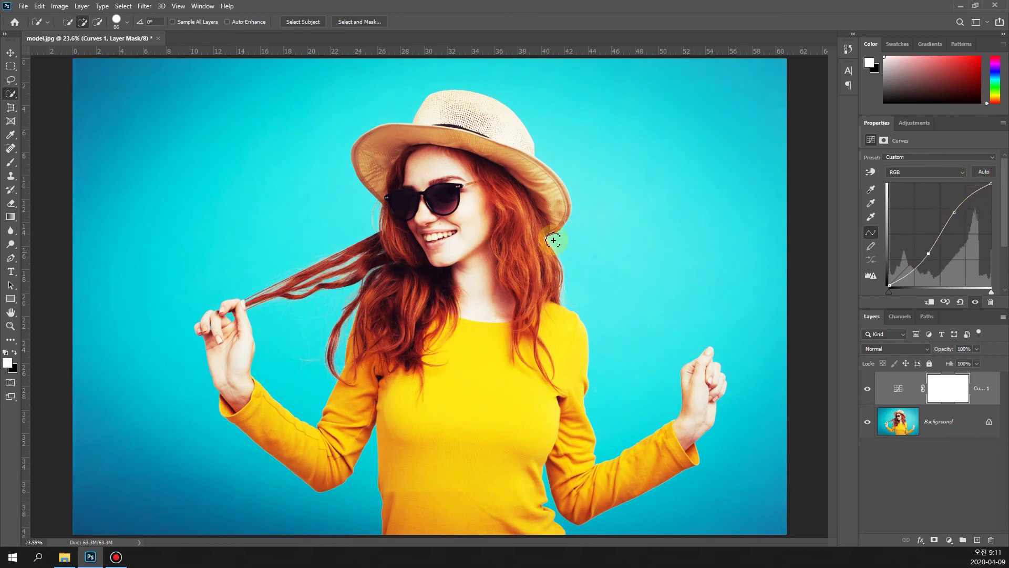
Step: Toggle the Curves layer's visibility to compare the photo with and without the S-curve
left_click(915, 499)
left_click(867, 390)
left_click(867, 390)
left_click(867, 390)
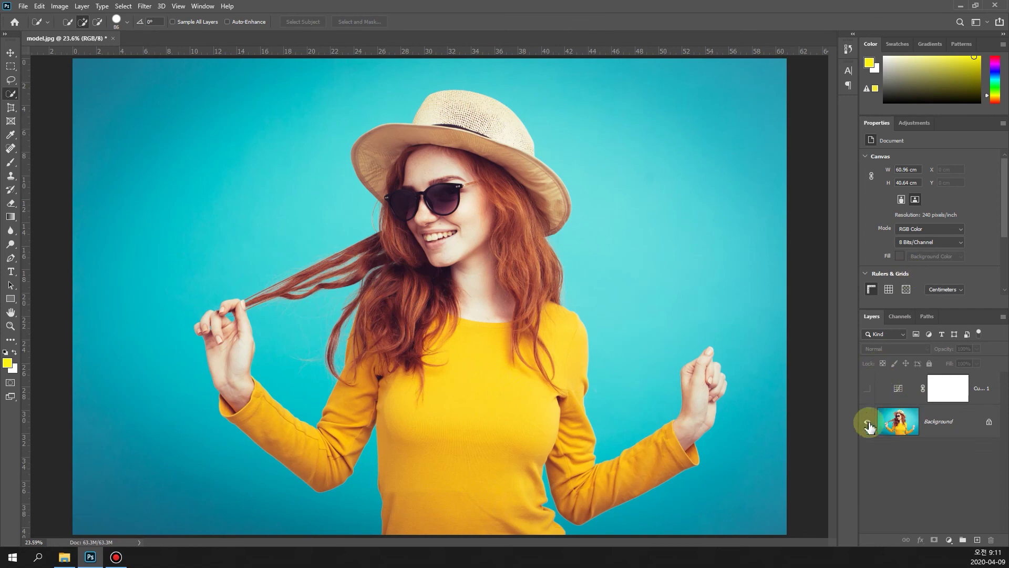
left_click(867, 390)
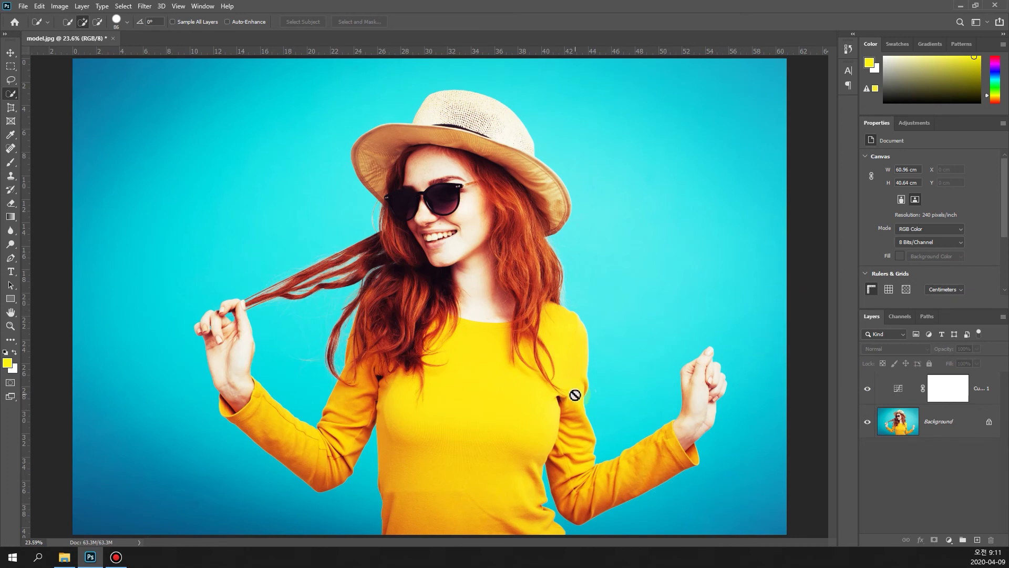
left_click(867, 389)
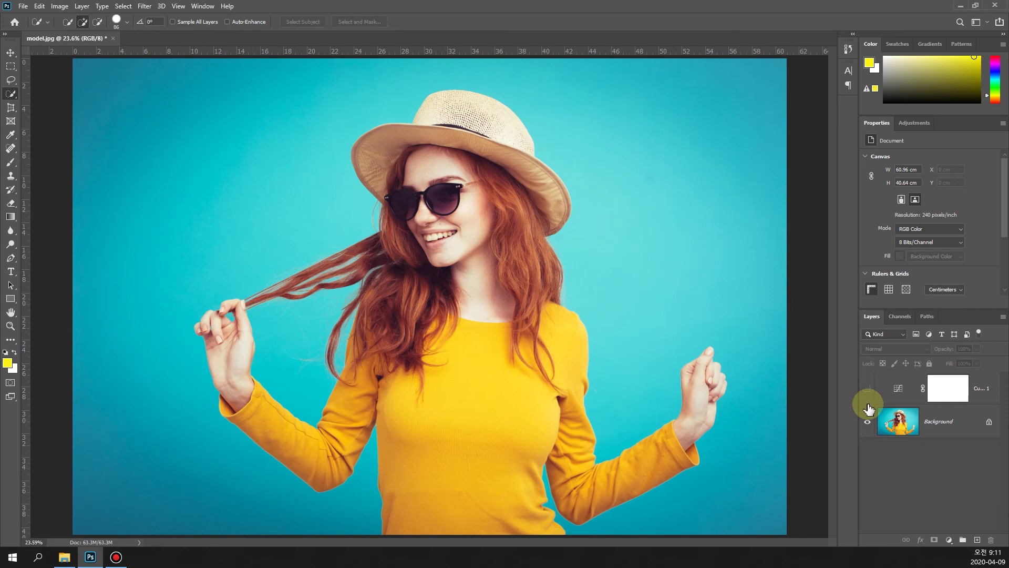
left_click(867, 388)
Step: Reselect the Curves layer and move its white and black input points slightly inward
left_click(898, 390)
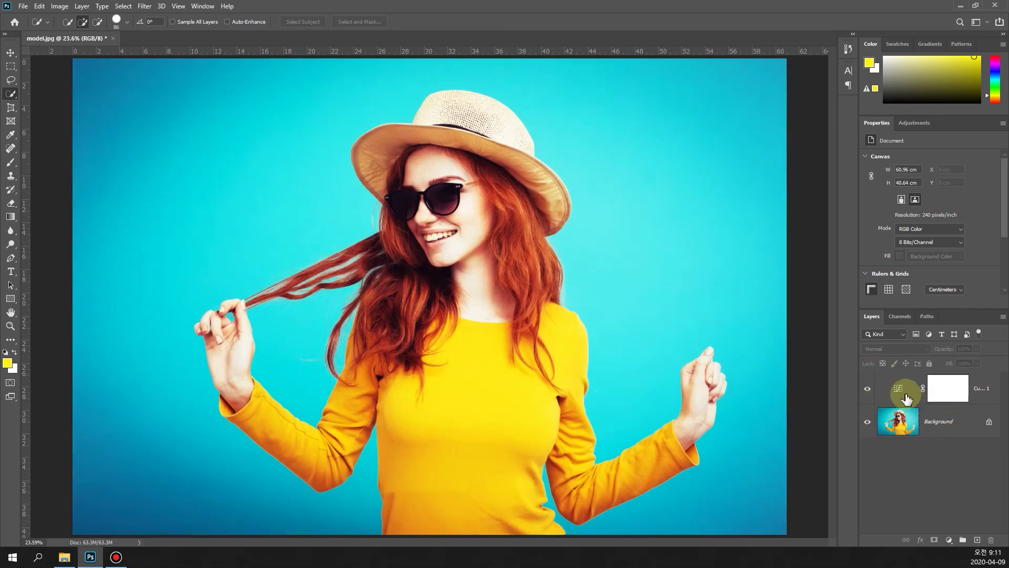
left_click(897, 390)
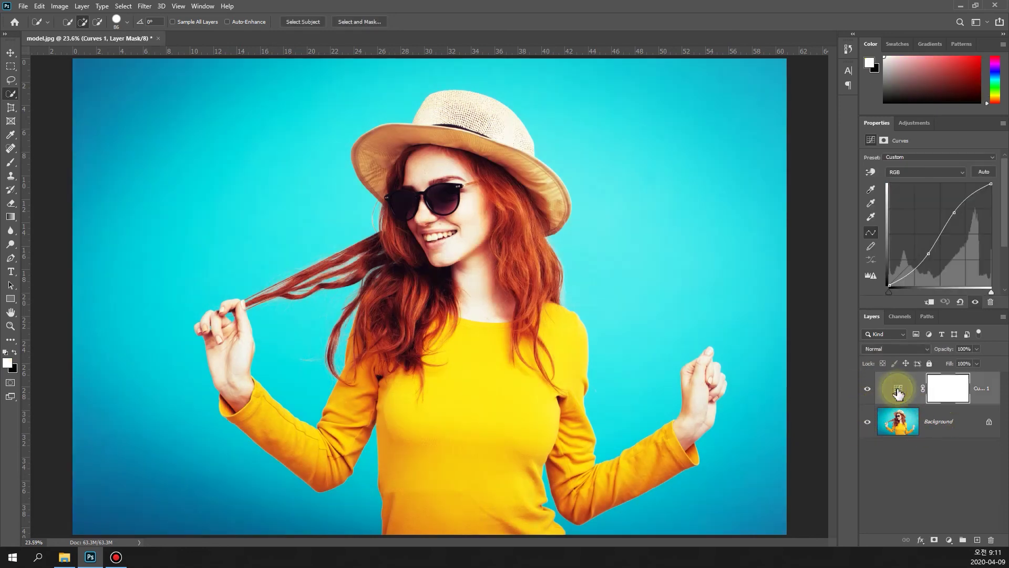
left_click(981, 231)
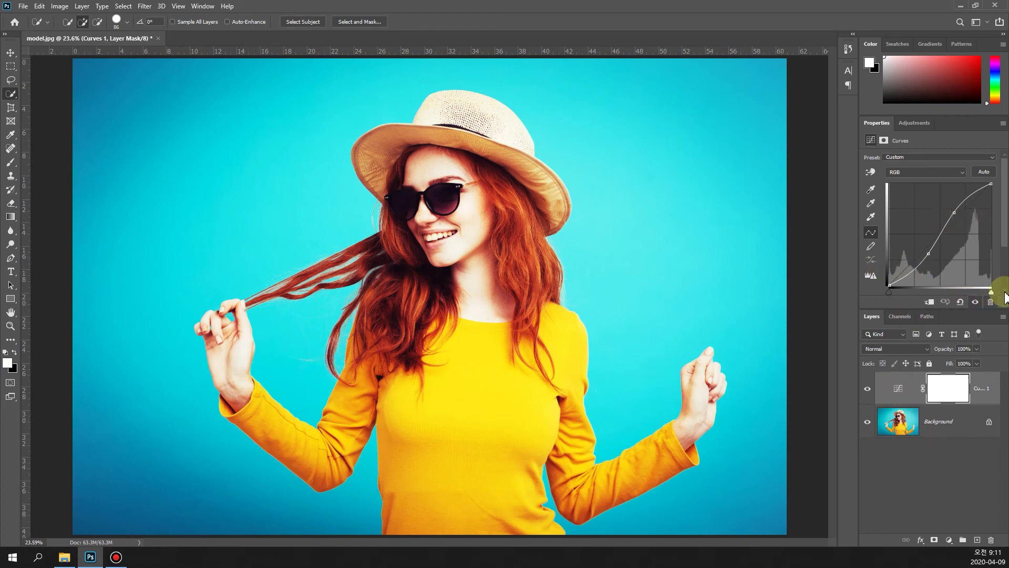
mouse_move(992, 293)
left_mouse_down()
mouse_move(954, 300)
mouse_move(1006, 301)
mouse_move(952, 293)
mouse_move(995, 289)
mouse_move(986, 297)
left_mouse_up()
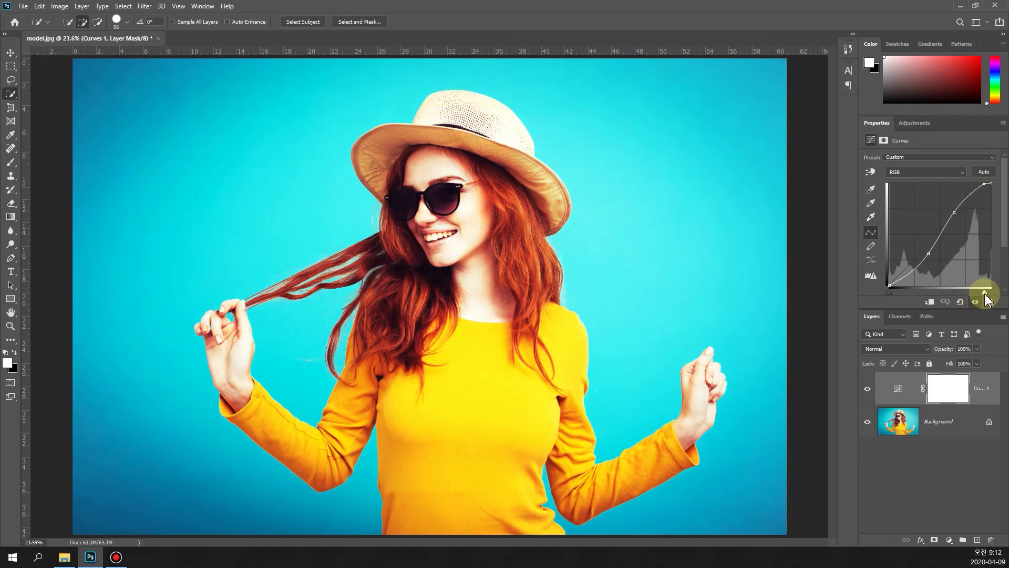
mouse_move(891, 294)
left_mouse_down()
mouse_move(909, 293)
mouse_move(881, 290)
mouse_move(891, 295)
left_mouse_up()
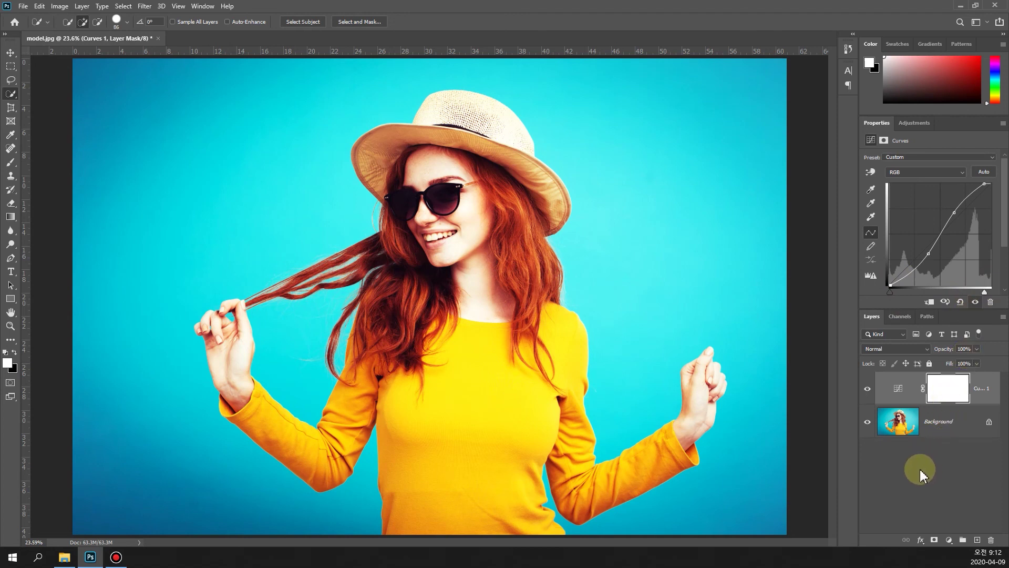
Step: Add a Vibrance adjustment layer above Curves with Vibrance -13 and Saturation +24
left_click(949, 540)
key("Escape")
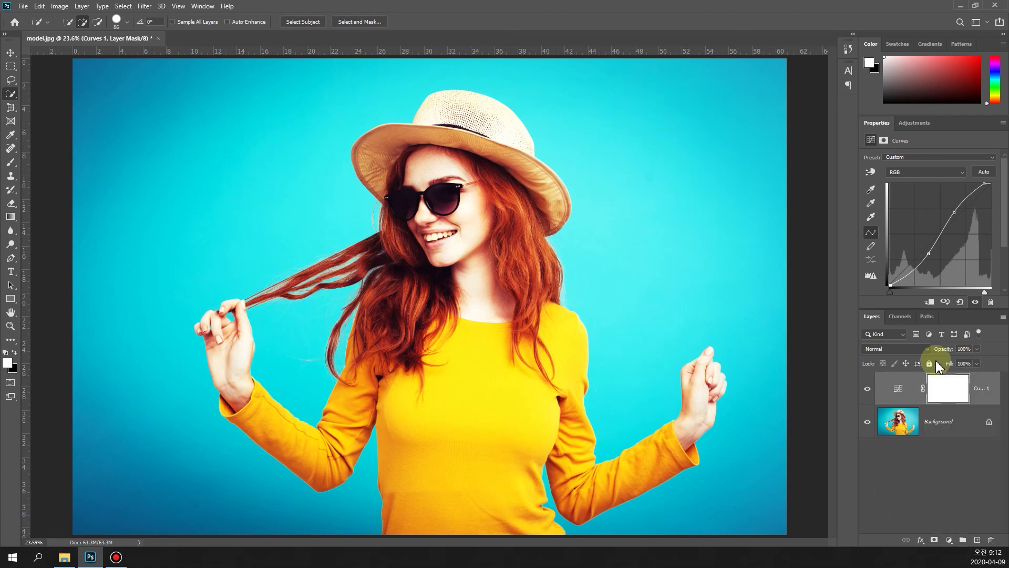
left_click(949, 542)
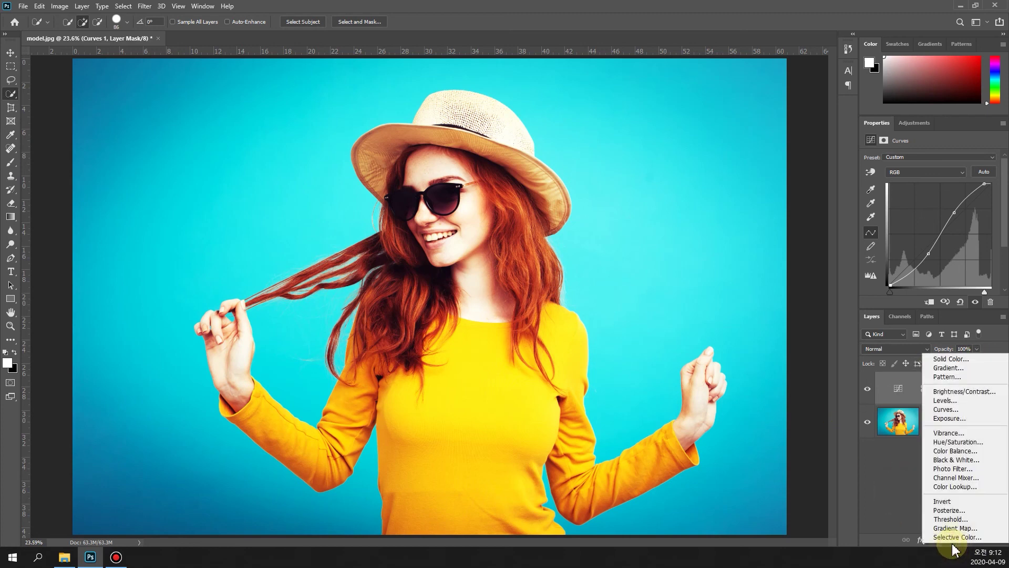
left_click(966, 433)
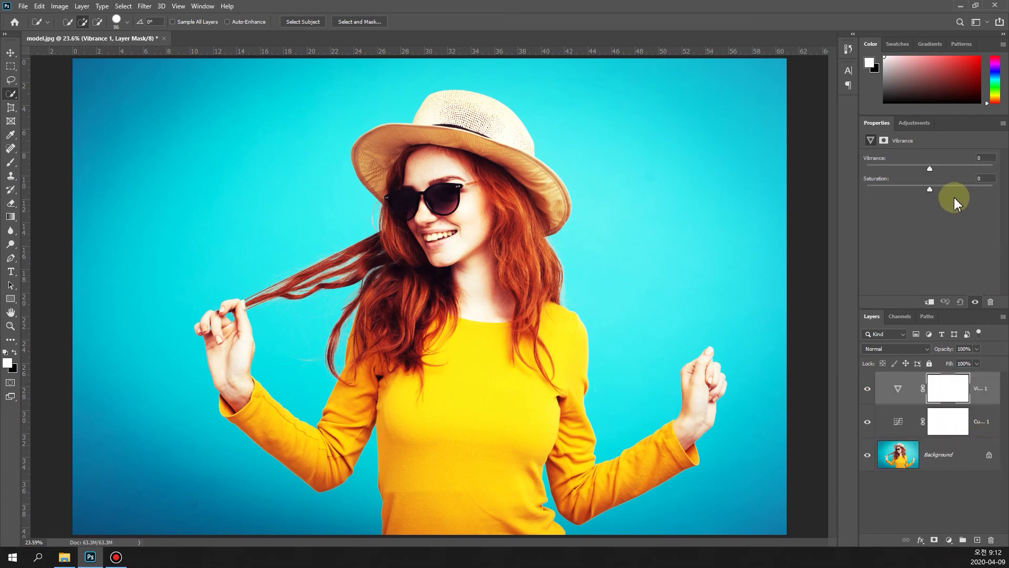
left_click_drag(933, 167, 946, 169)
left_click_drag(933, 187, 909, 169)
left_click_drag(970, 167, 926, 167)
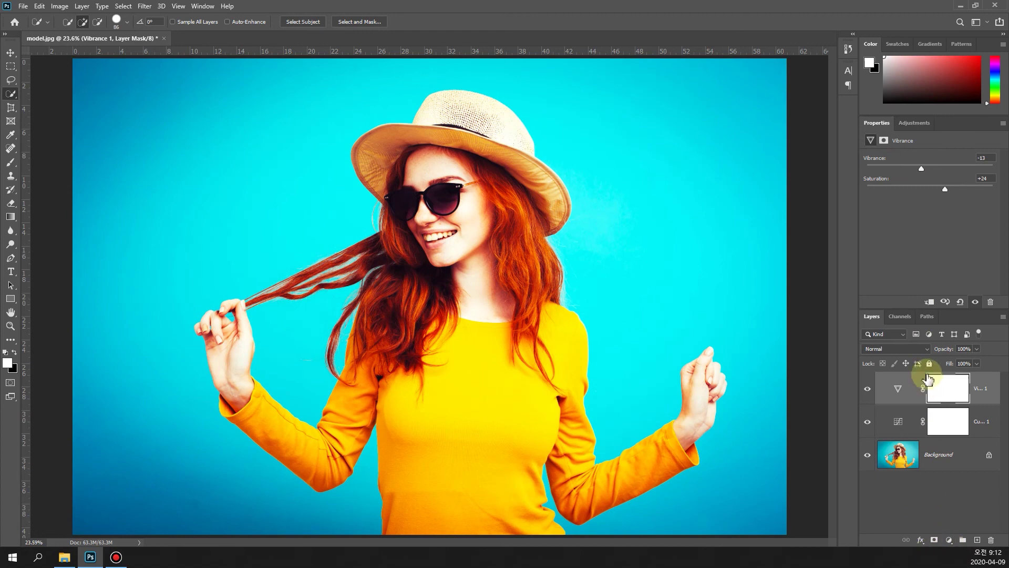
Step: Add a Photo Filter adjustment layer above Vibrance and set its filter to Green
left_click(949, 541)
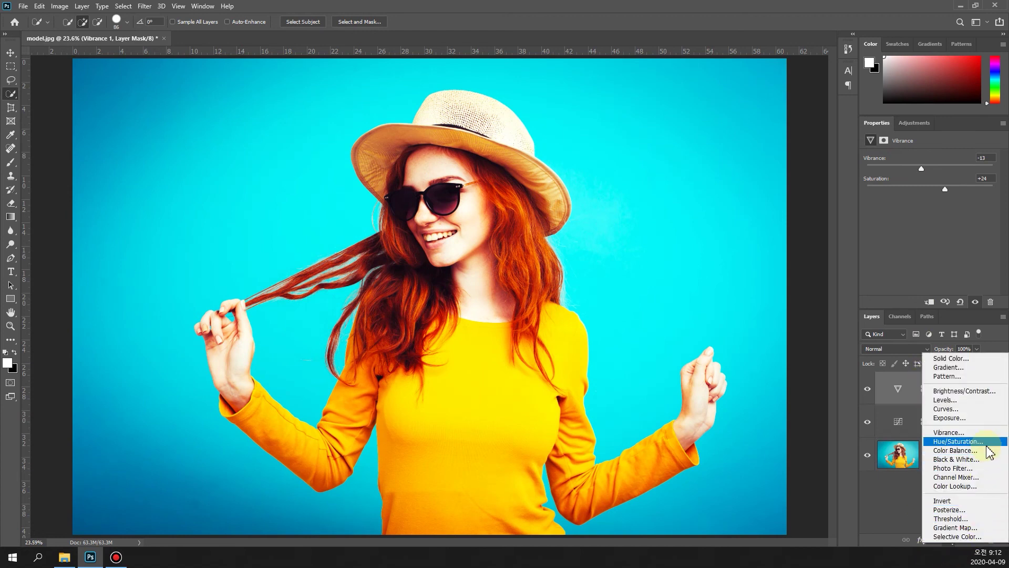
left_click(967, 469)
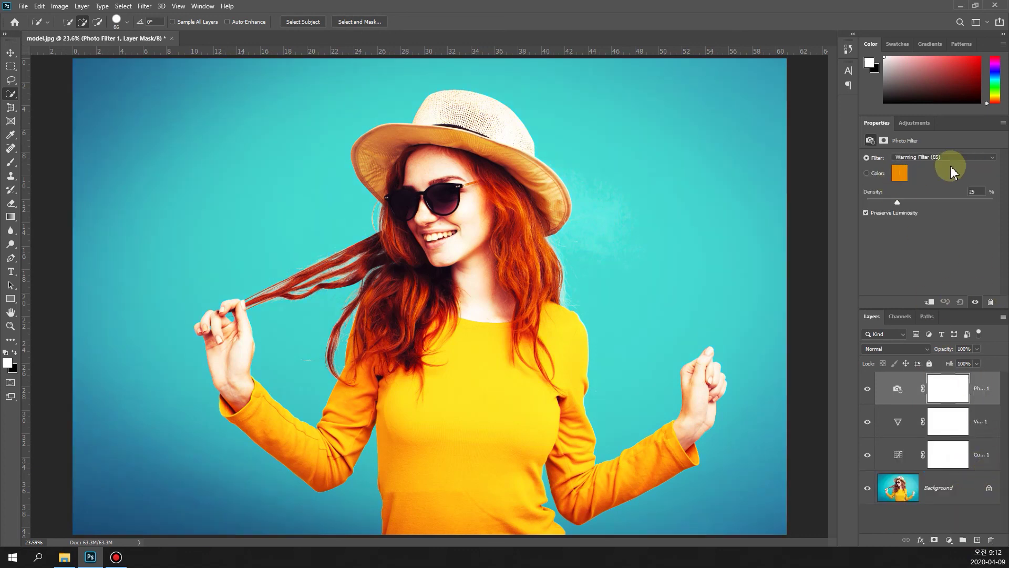
left_click(993, 161)
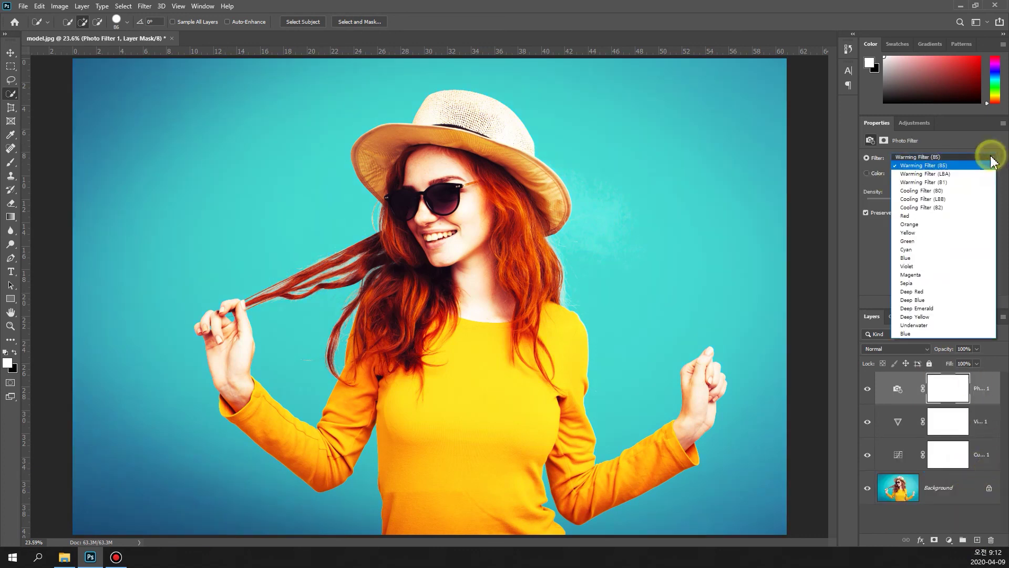
left_click(906, 239)
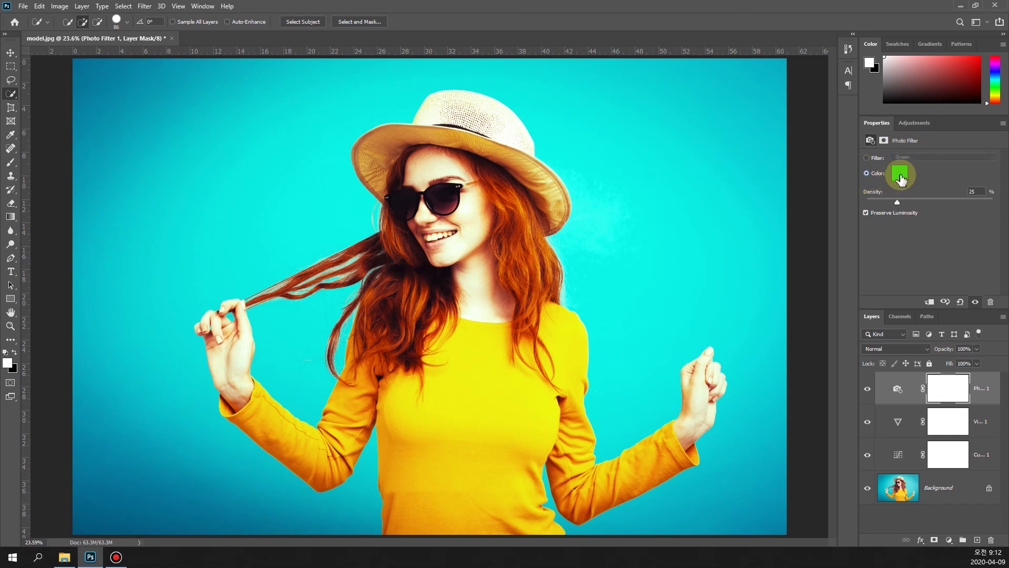
Step: Change the Photo Filter layer's filter to Orange and set its density to 37%
left_click(866, 158)
left_click(969, 157)
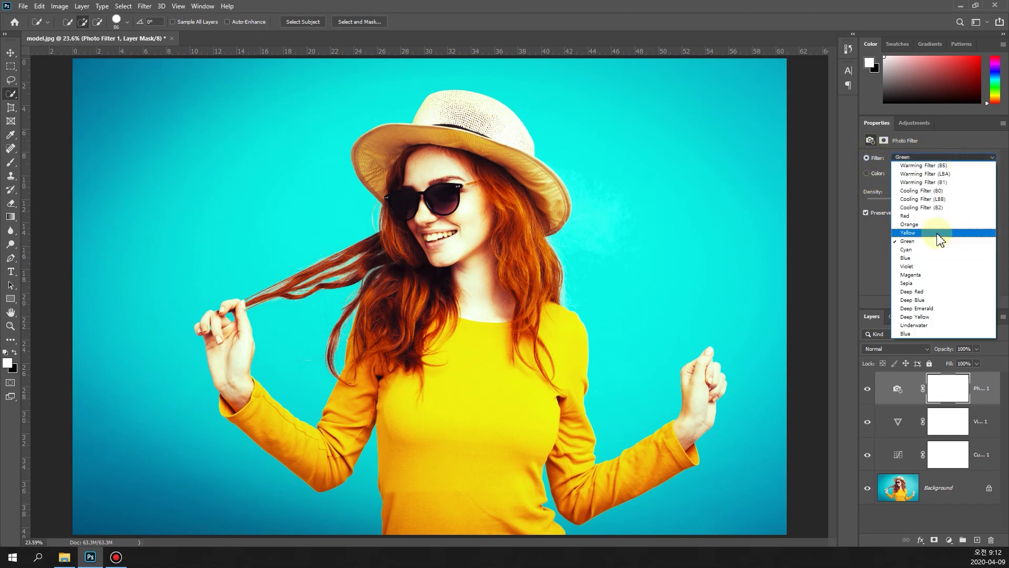
left_click(923, 227)
left_click(900, 175)
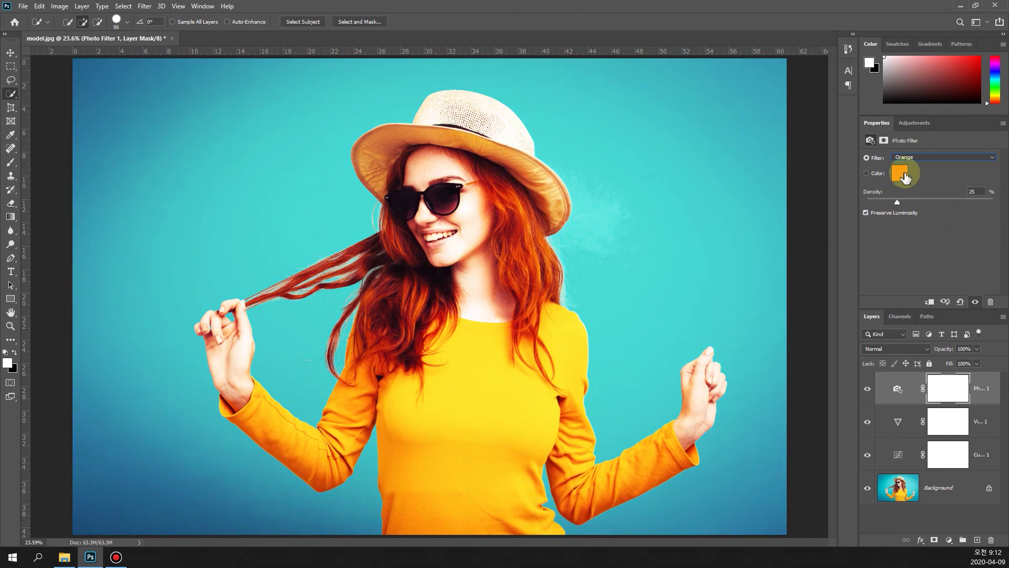
left_click(898, 203)
left_click_drag(898, 203, 815, 208)
left_click_drag(931, 213, 992, 210)
left_click_drag(935, 199, 914, 210)
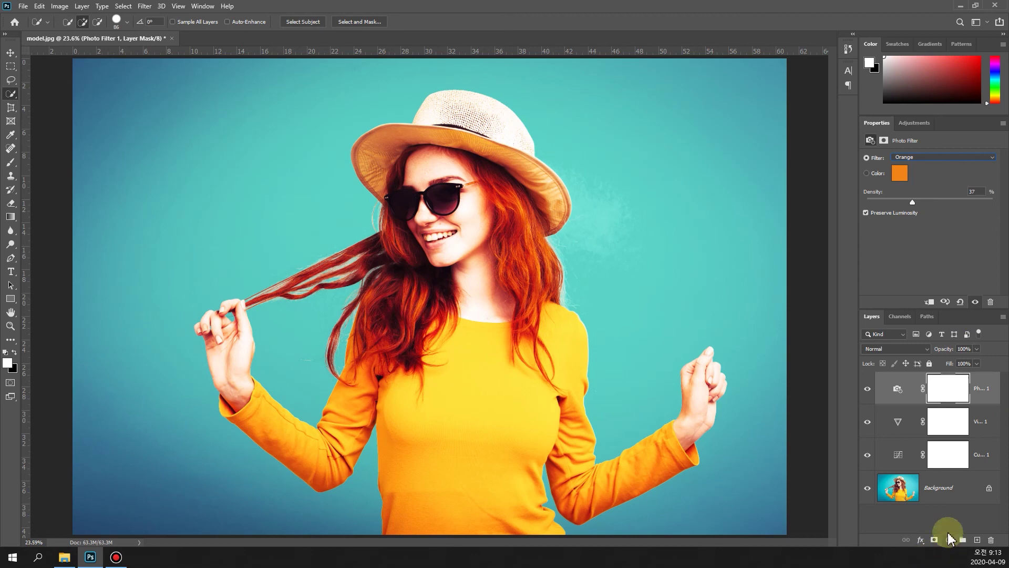
Step: Add a Posterize adjustment layer above Photo Filter and set its Levels to 2
left_click(948, 540)
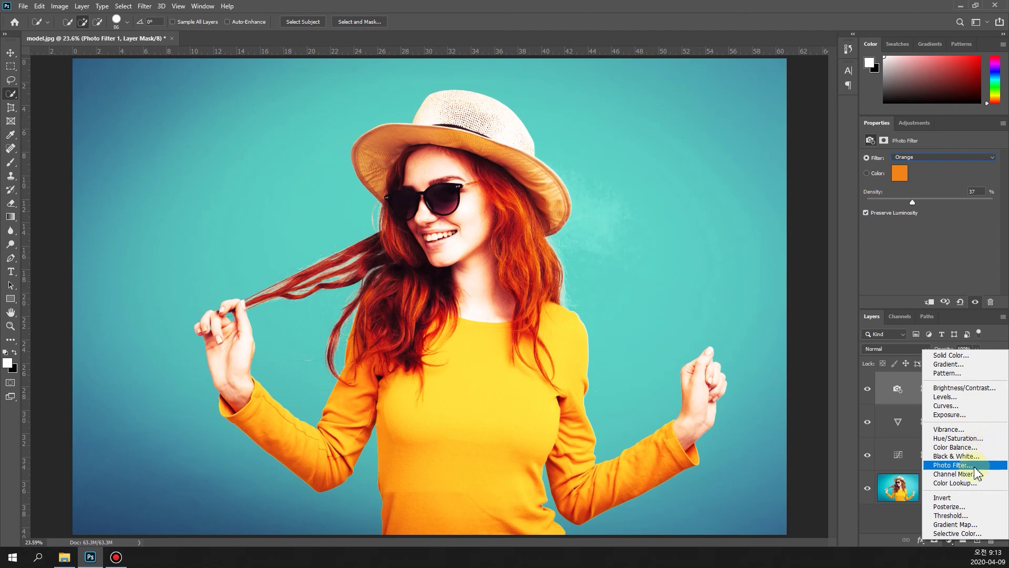
left_click(967, 507)
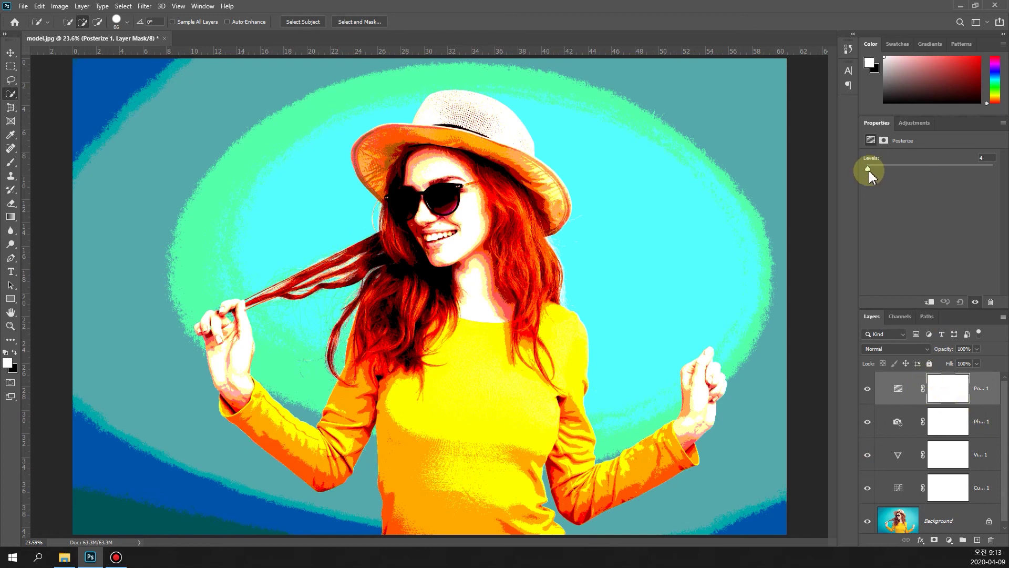
left_click_drag(869, 167, 808, 179)
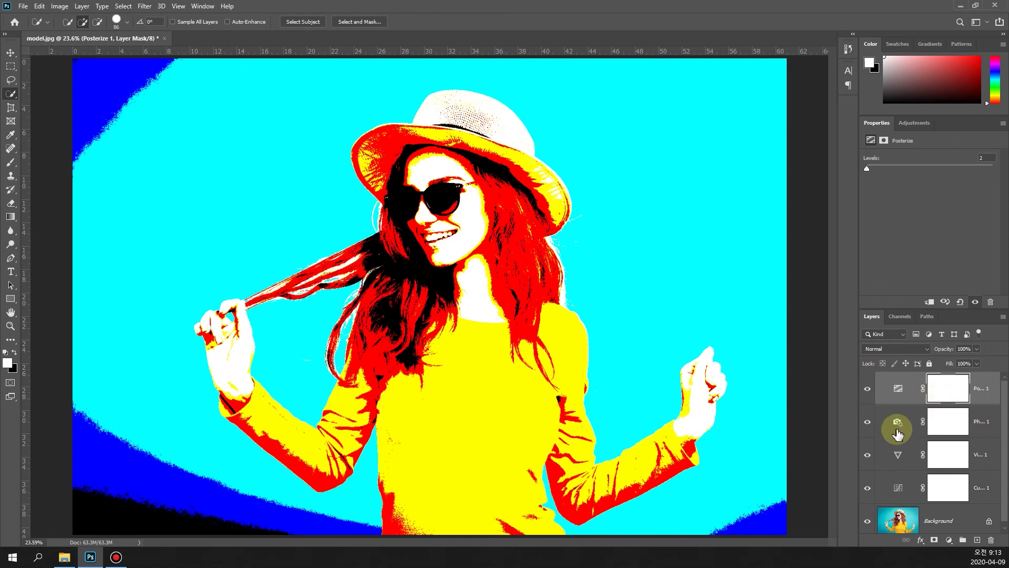
Step: Hide the Posterize, Photo Filter, Vibrance and Curves layers to view the original photo
left_click(867, 389)
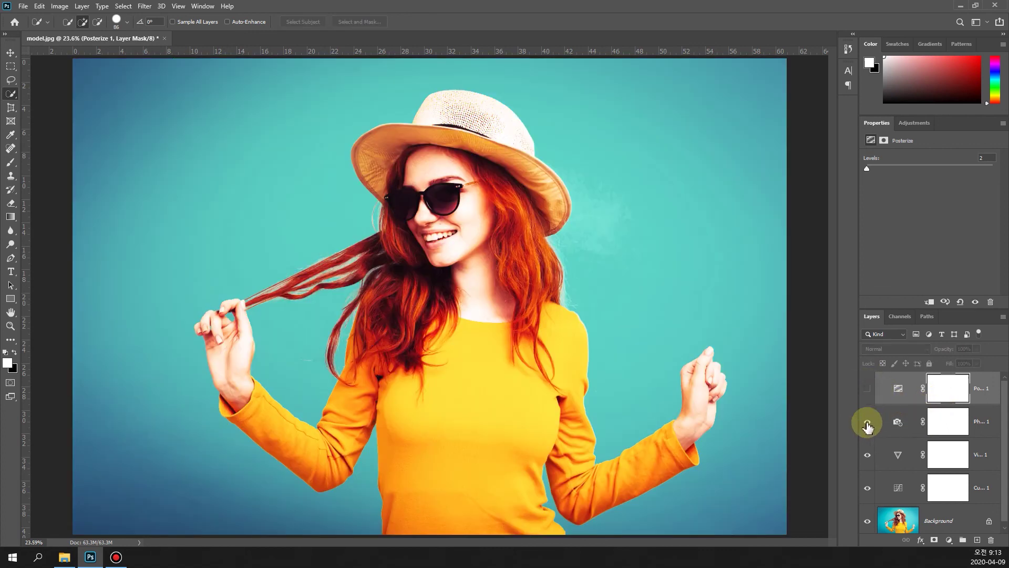
left_click(867, 422)
left_click(868, 455)
left_click(867, 487)
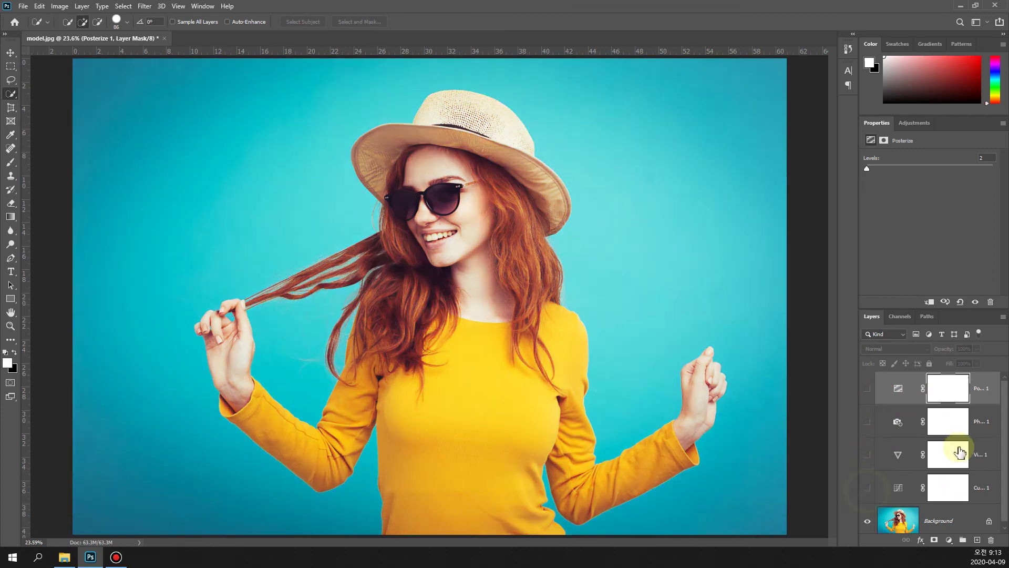
Step: Preview the Curves layer and hide it again, leaving the Vibrance and Photo Filter layers turned on
scroll(955, 450, "down", 1)
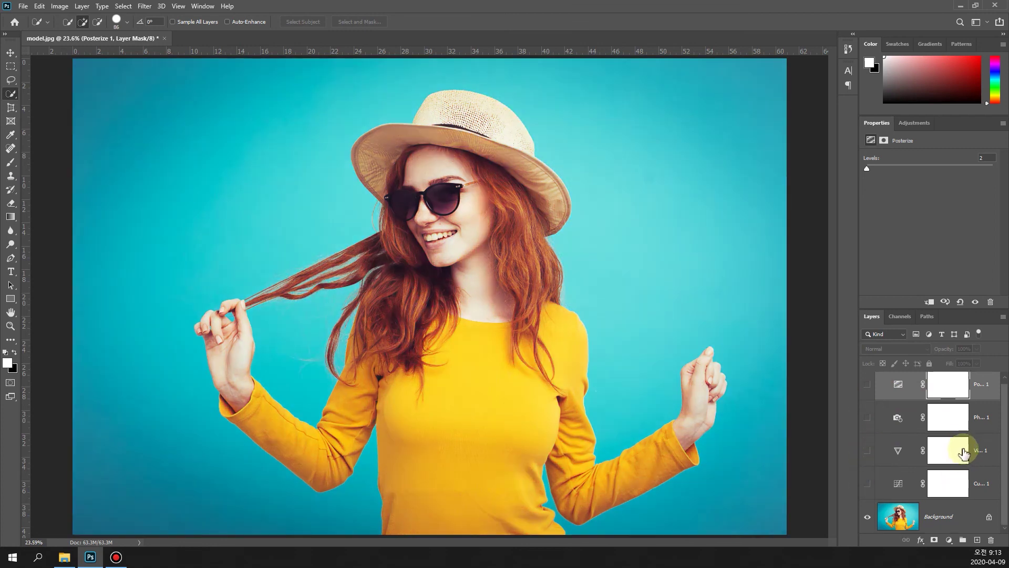
left_click(868, 483)
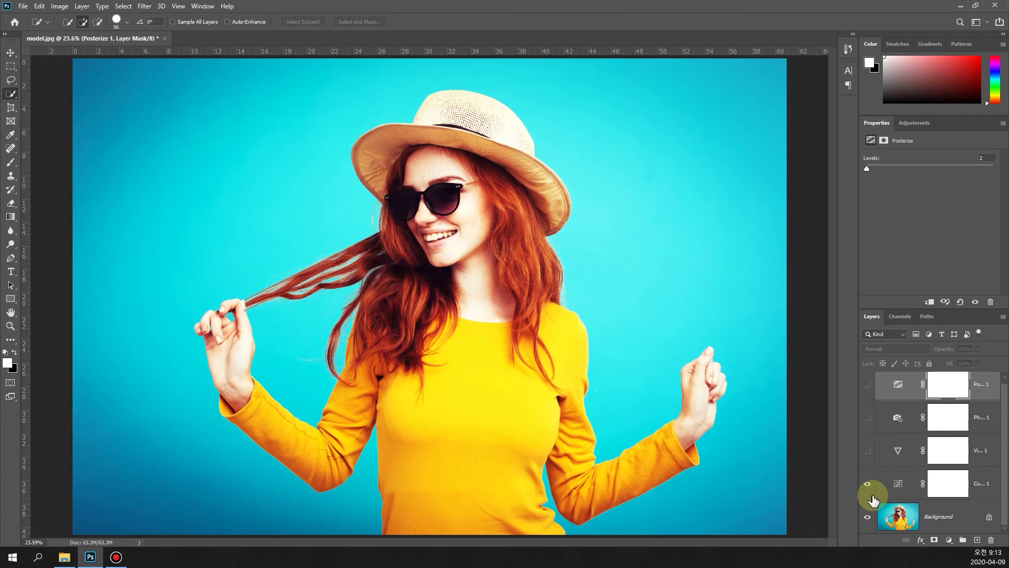
left_click(867, 452)
left_click(867, 484)
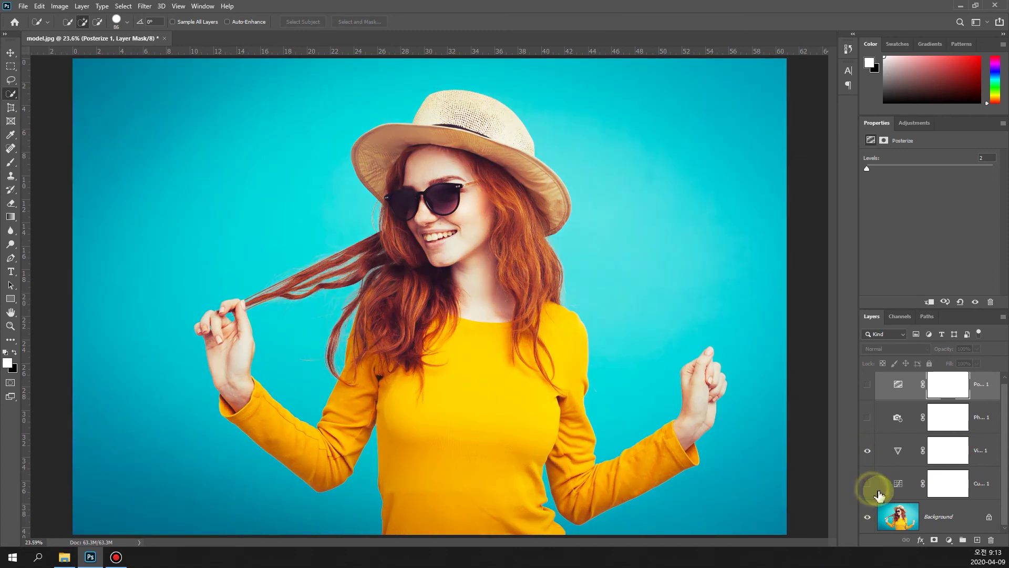
left_click(867, 418)
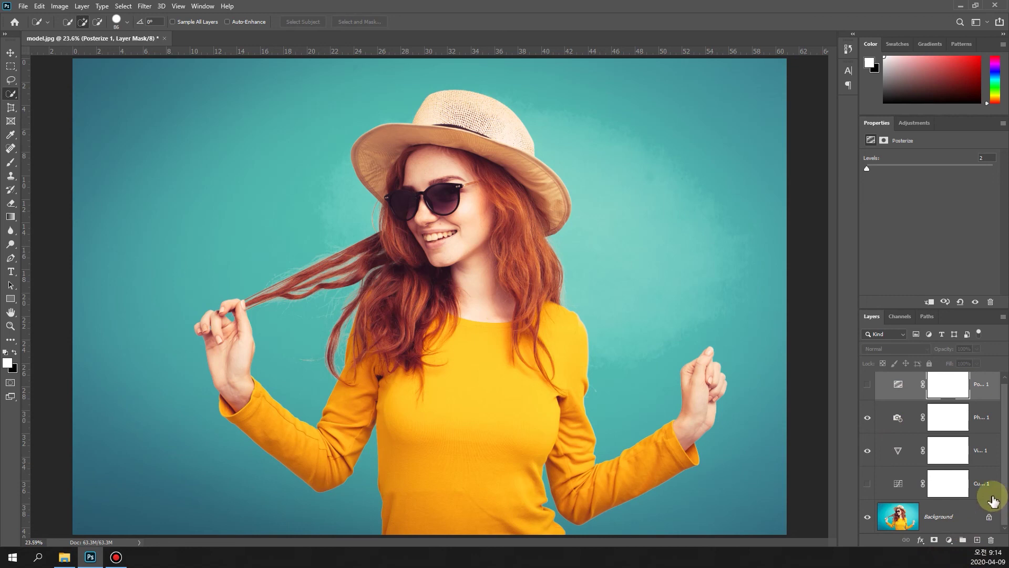
Step: Select the Background layer and open the list of direct image adjustments
key("alt")
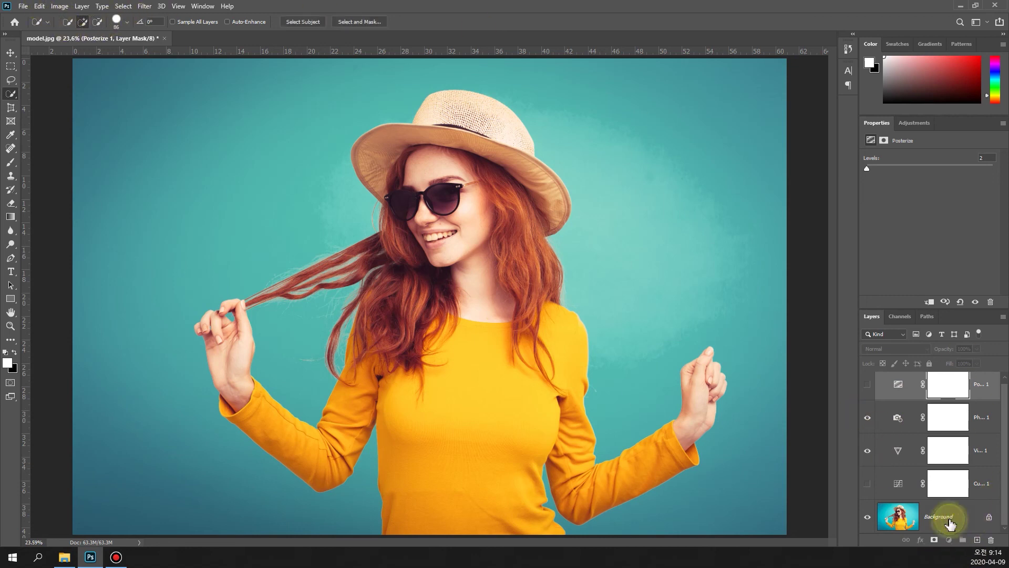
left_click(946, 521)
left_click(59, 6)
mouse_move(105, 33)
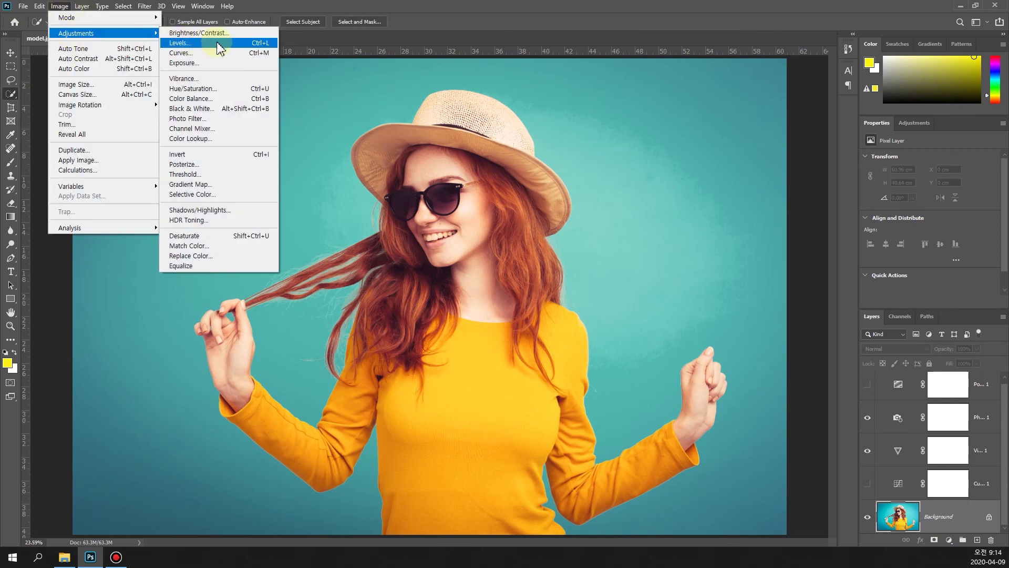